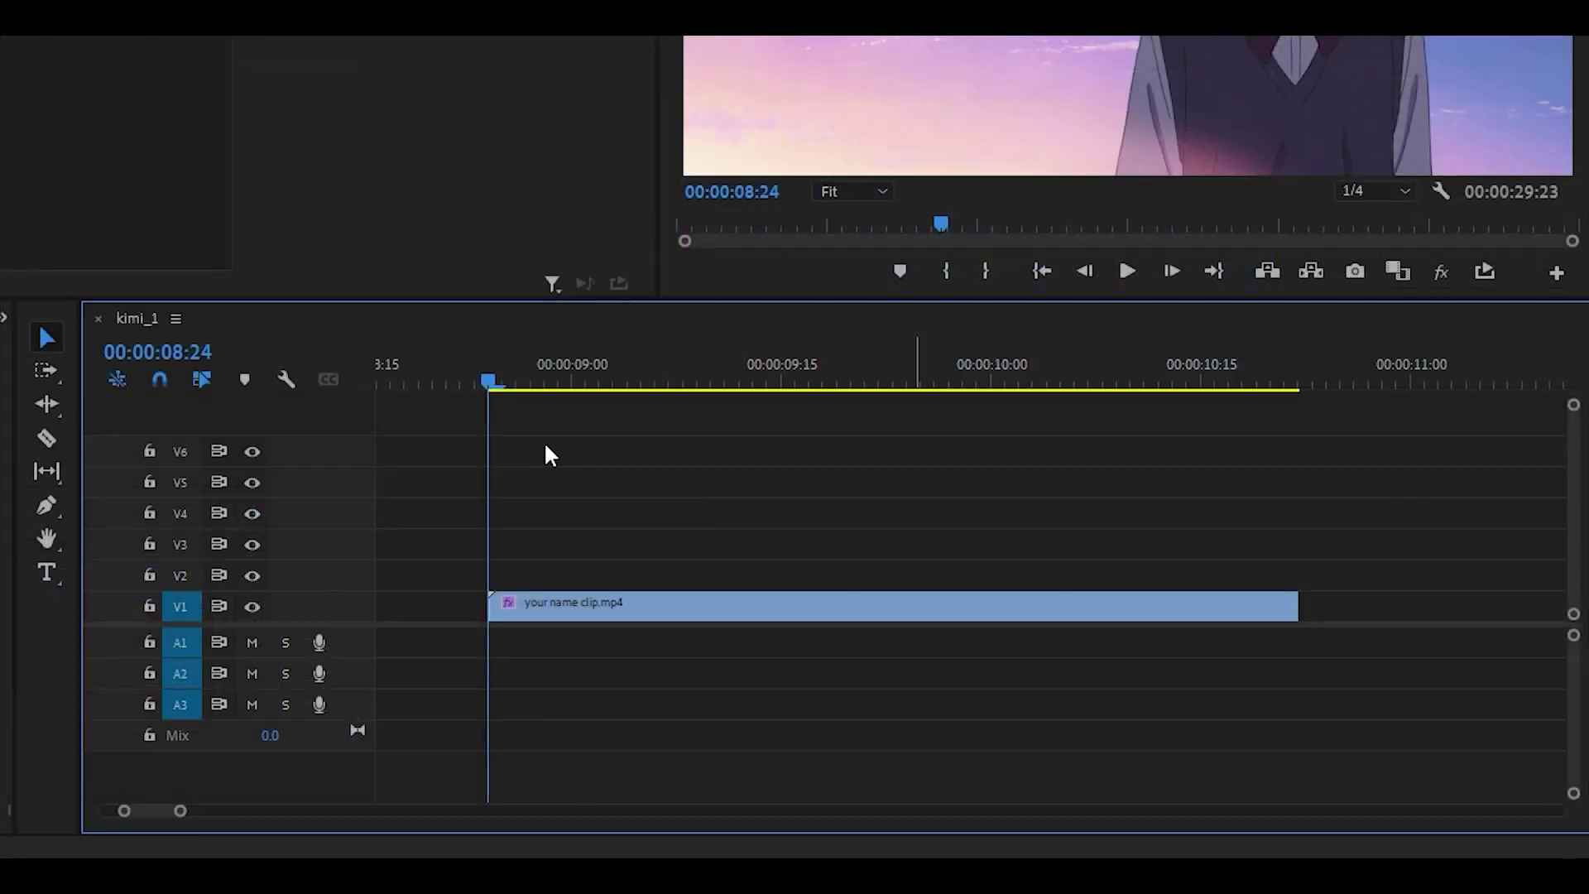
Add a text box reading DUSK in the sky beside the character, starting at 00:00:09:06.
key(space)
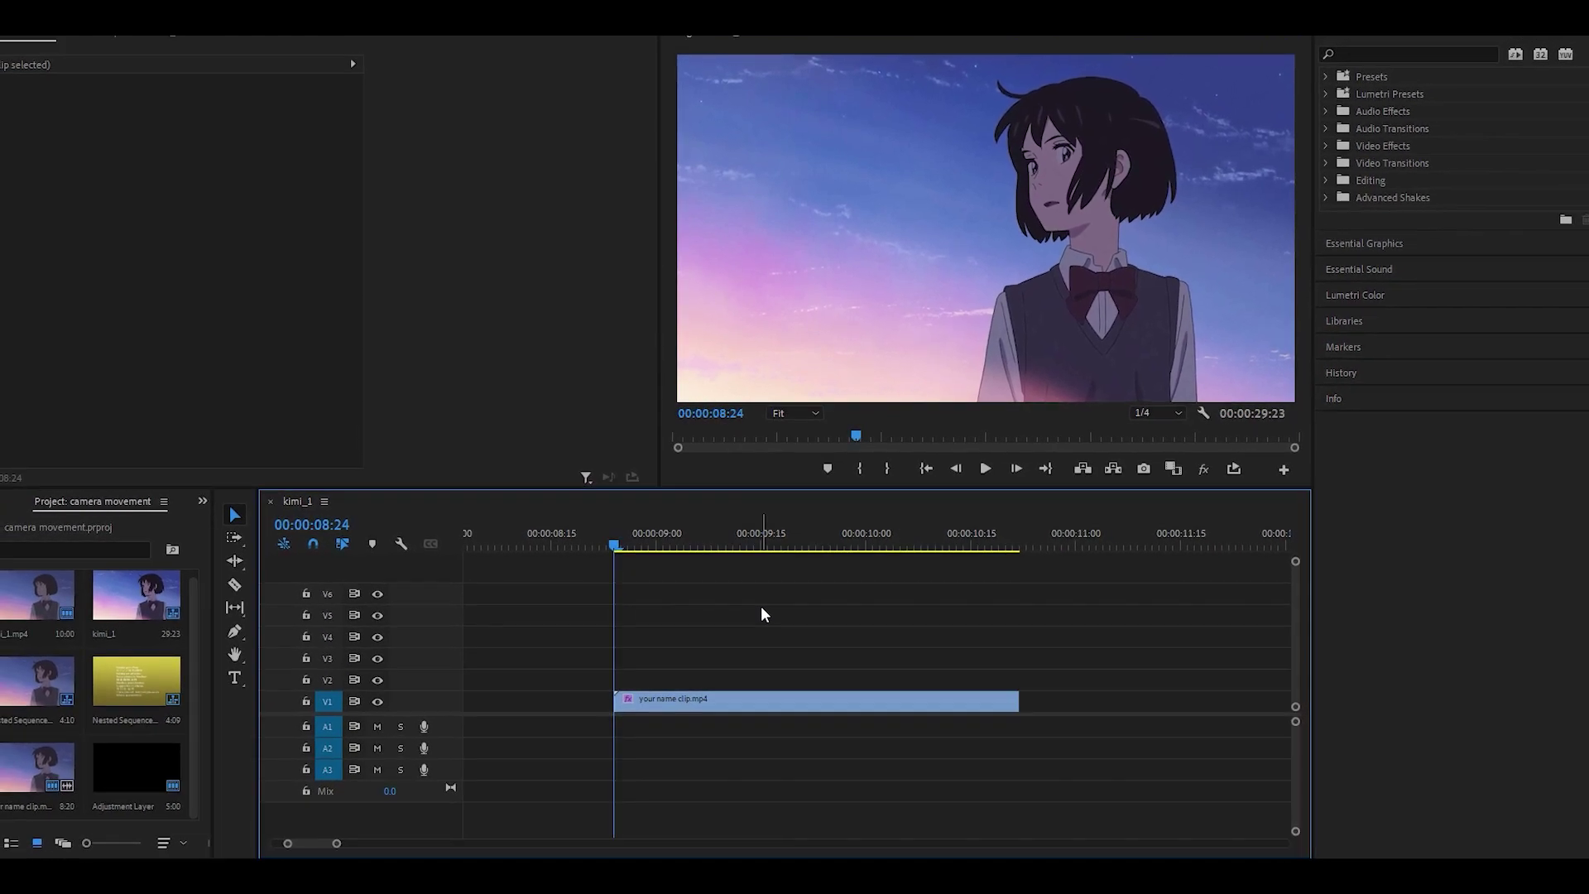
drag(669, 534, 698, 537)
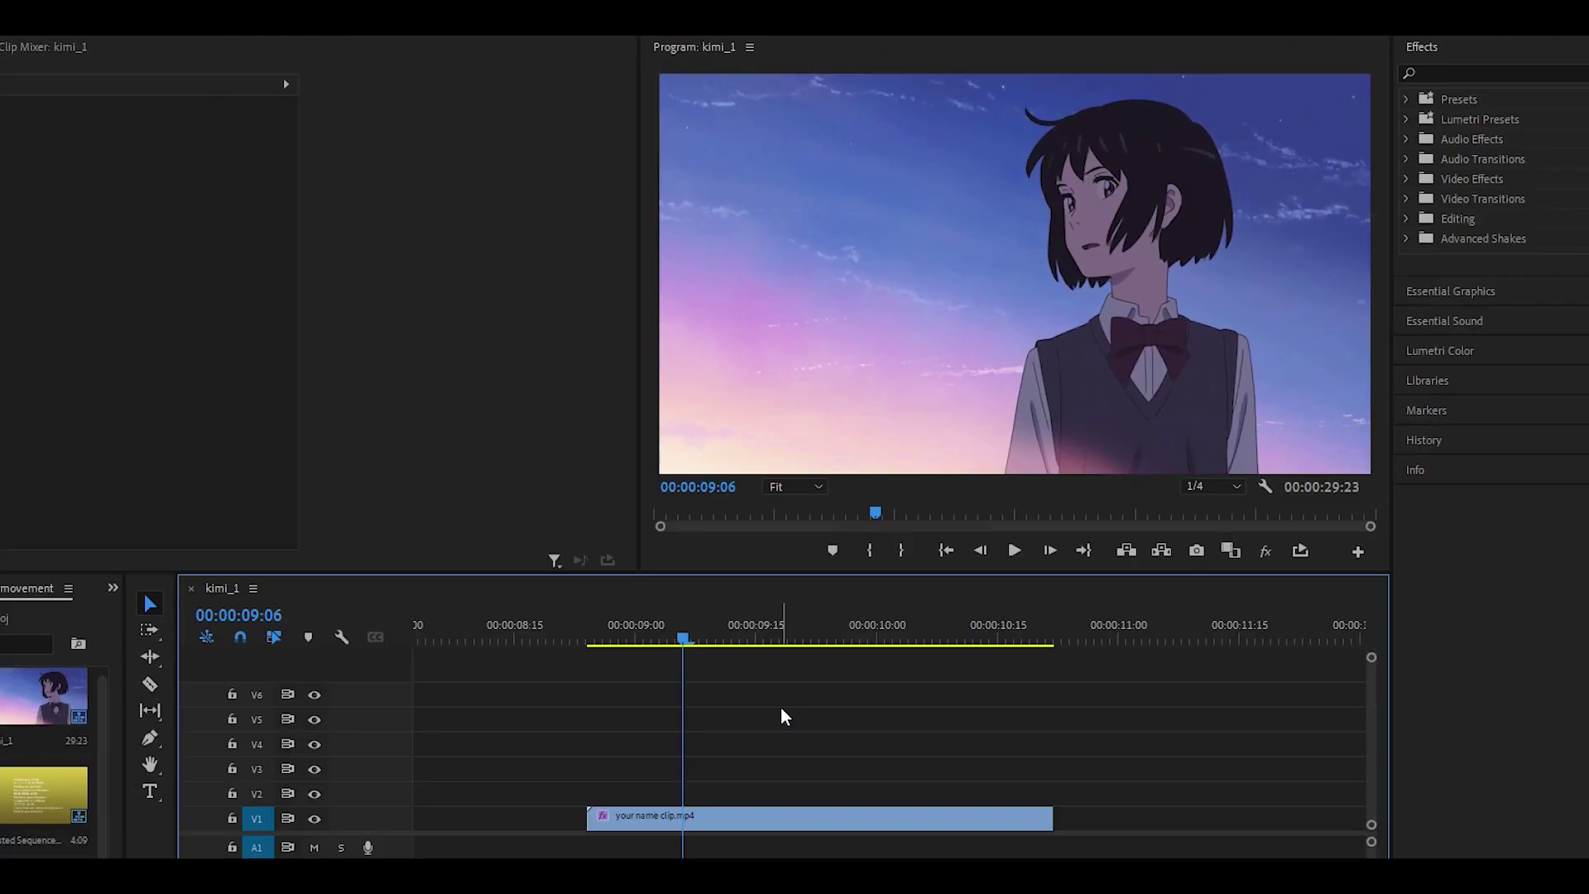
key(t)
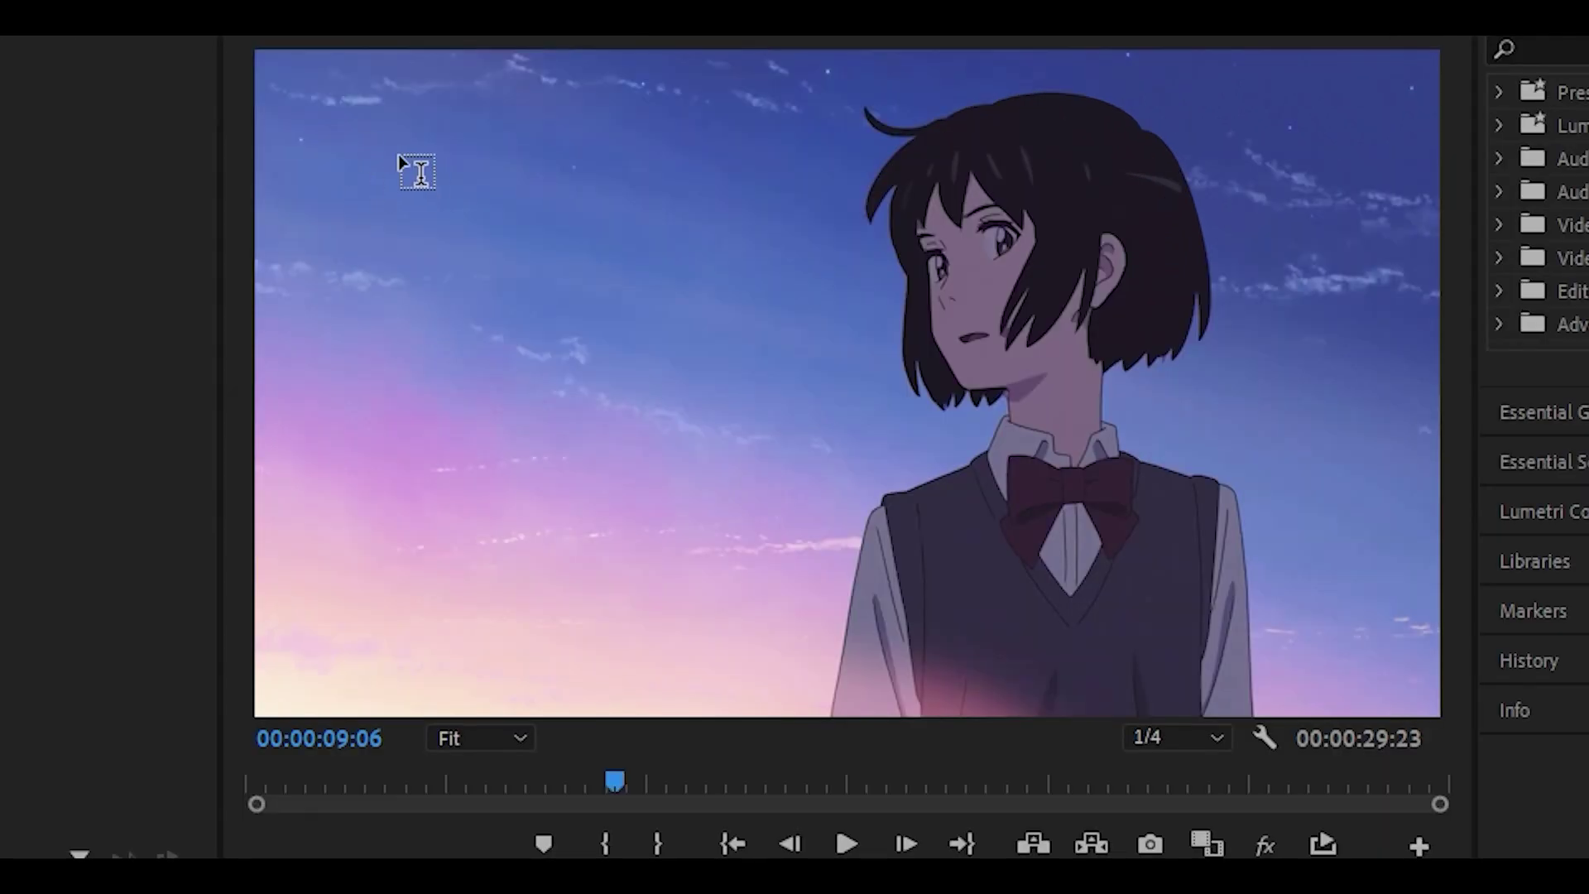
drag(328, 151, 892, 307)
text(DUSK)
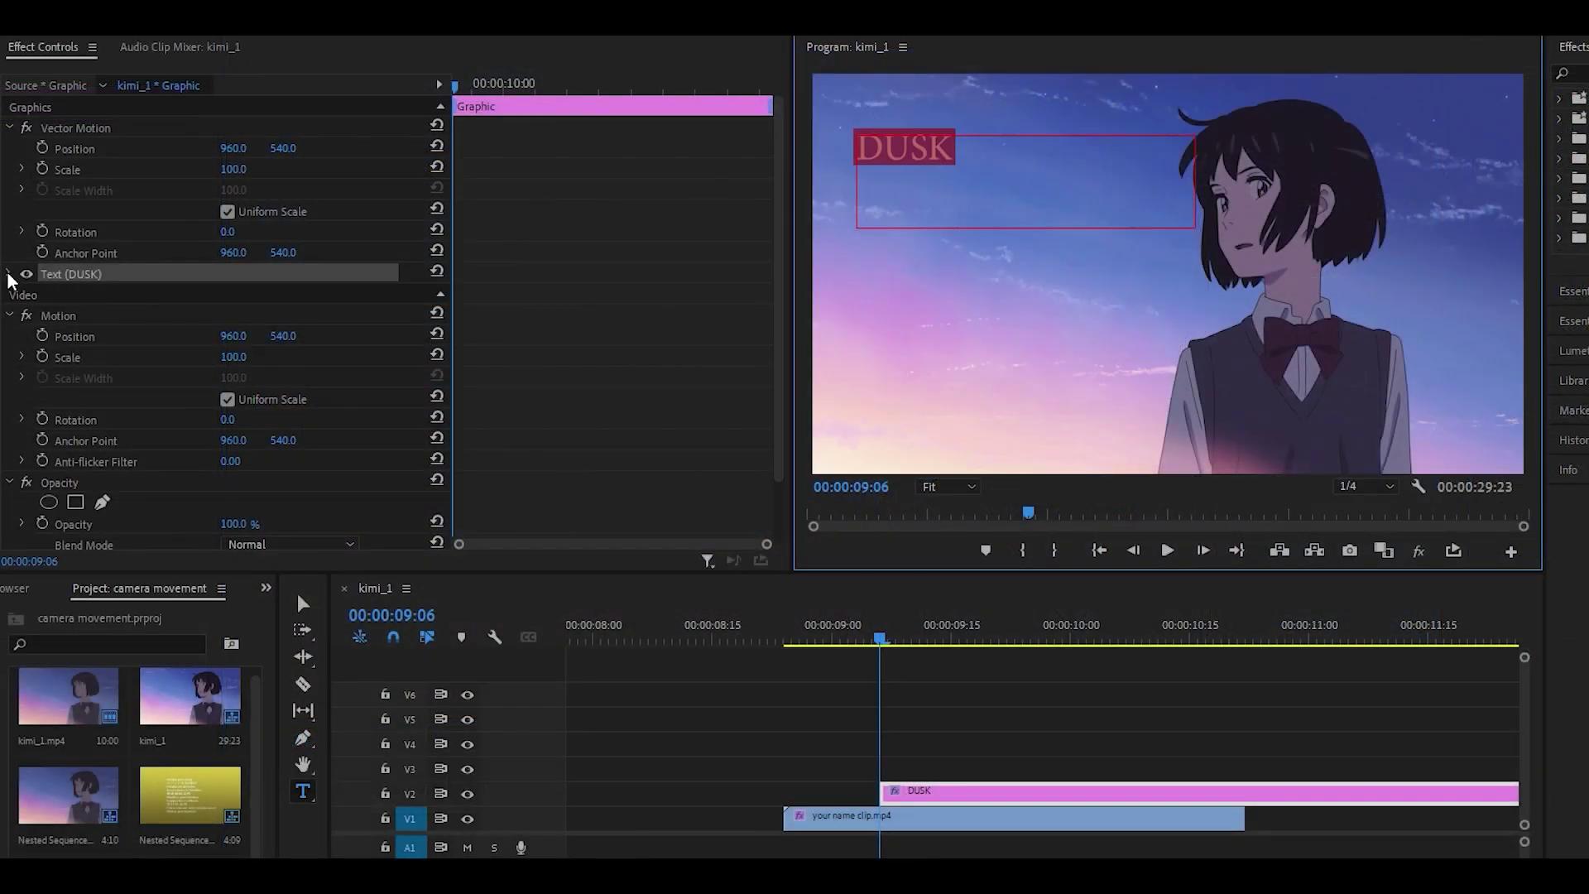
Set the DUSK text's font to Nexa Bold.
click(10, 274)
click(170, 338)
text(NEXA)
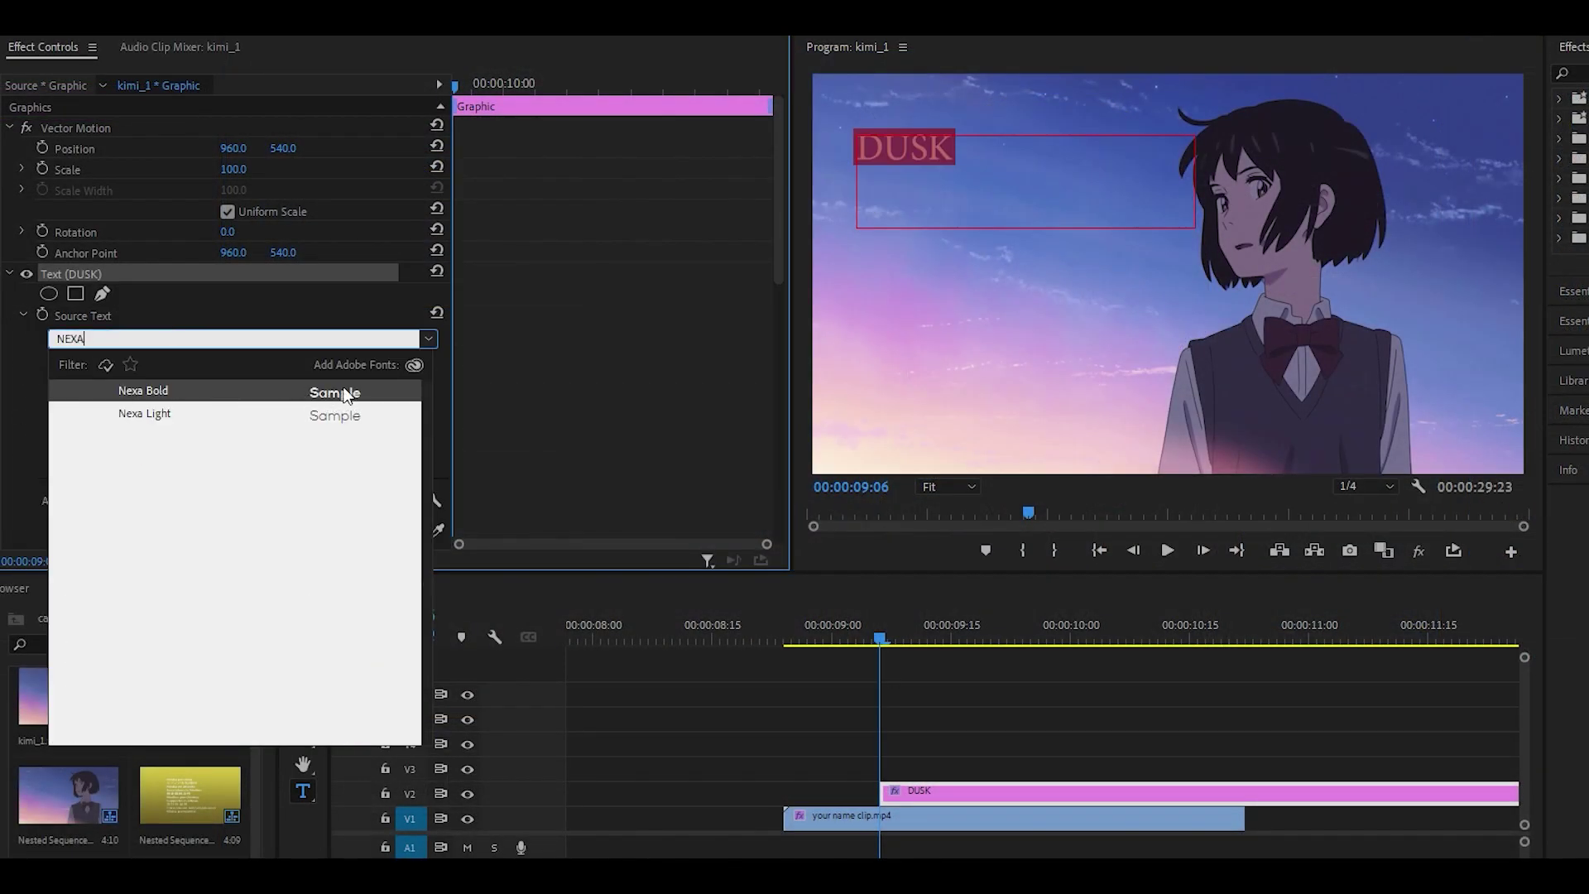
click(336, 391)
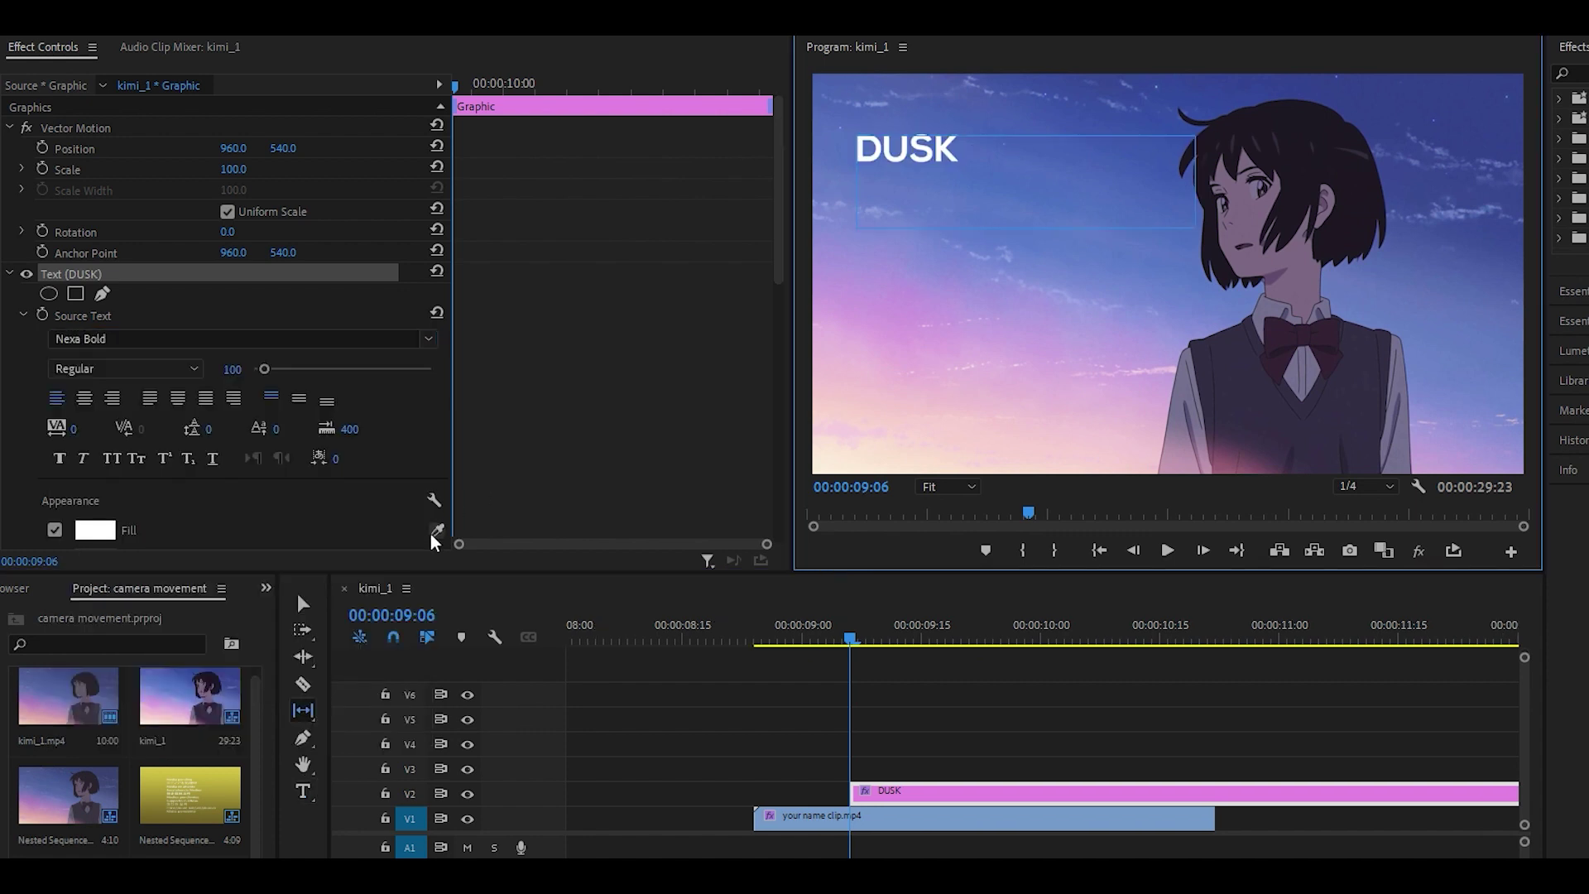
Shrink the text box to fit DUSK, then scale the text to 165 and lower it to vertical position 296.2.
click(305, 599)
drag(1195, 181, 964, 163)
drag(910, 228, 911, 163)
scroll(631, 309, down, 8)
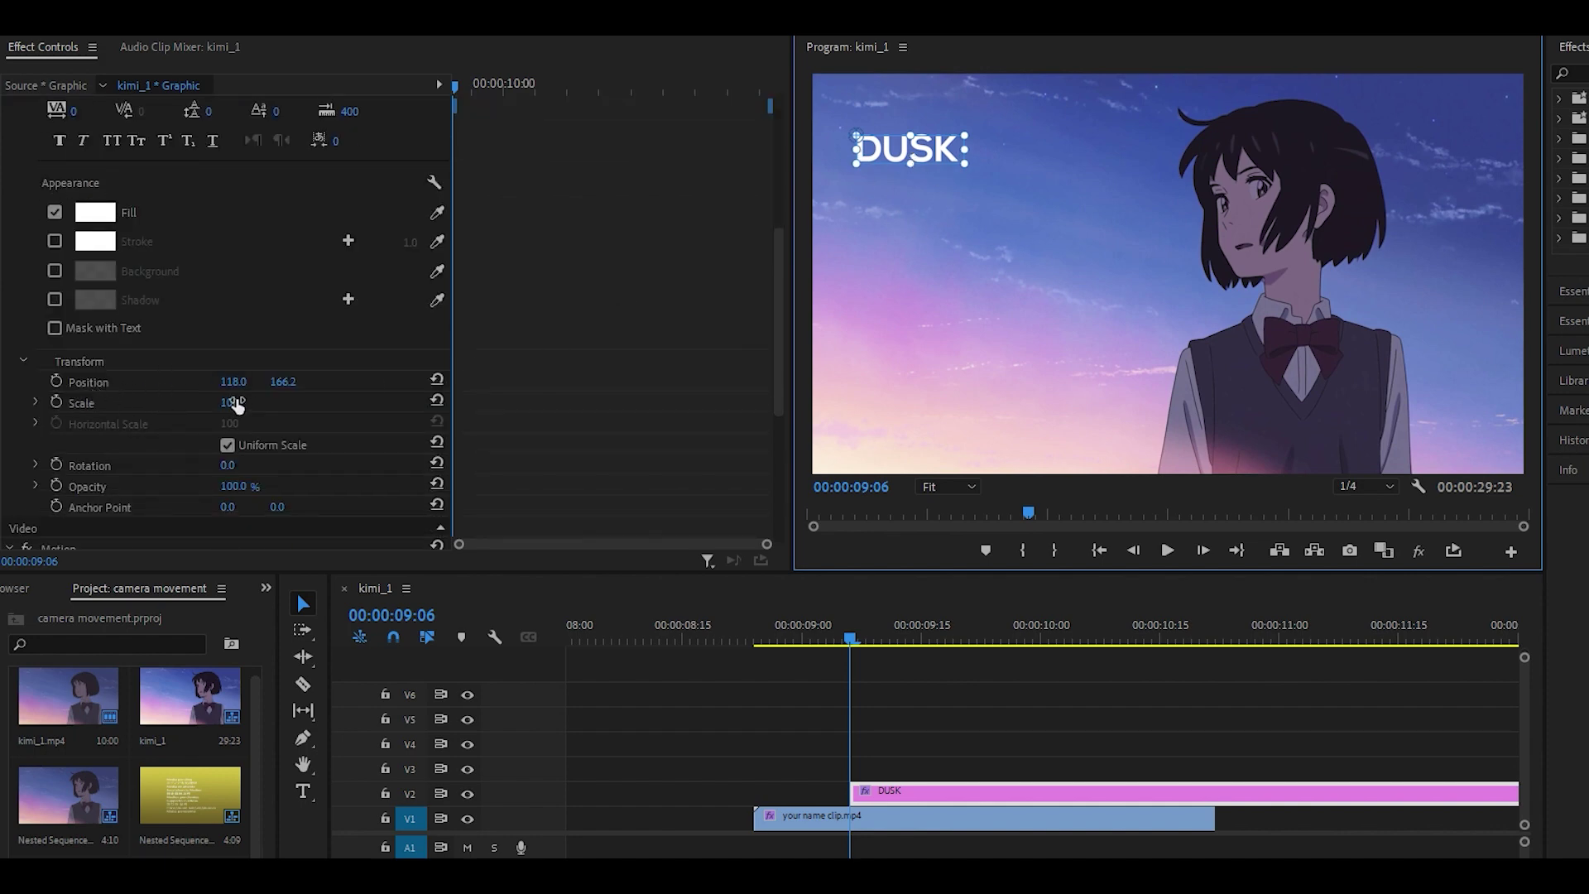
drag(231, 403, 352, 381)
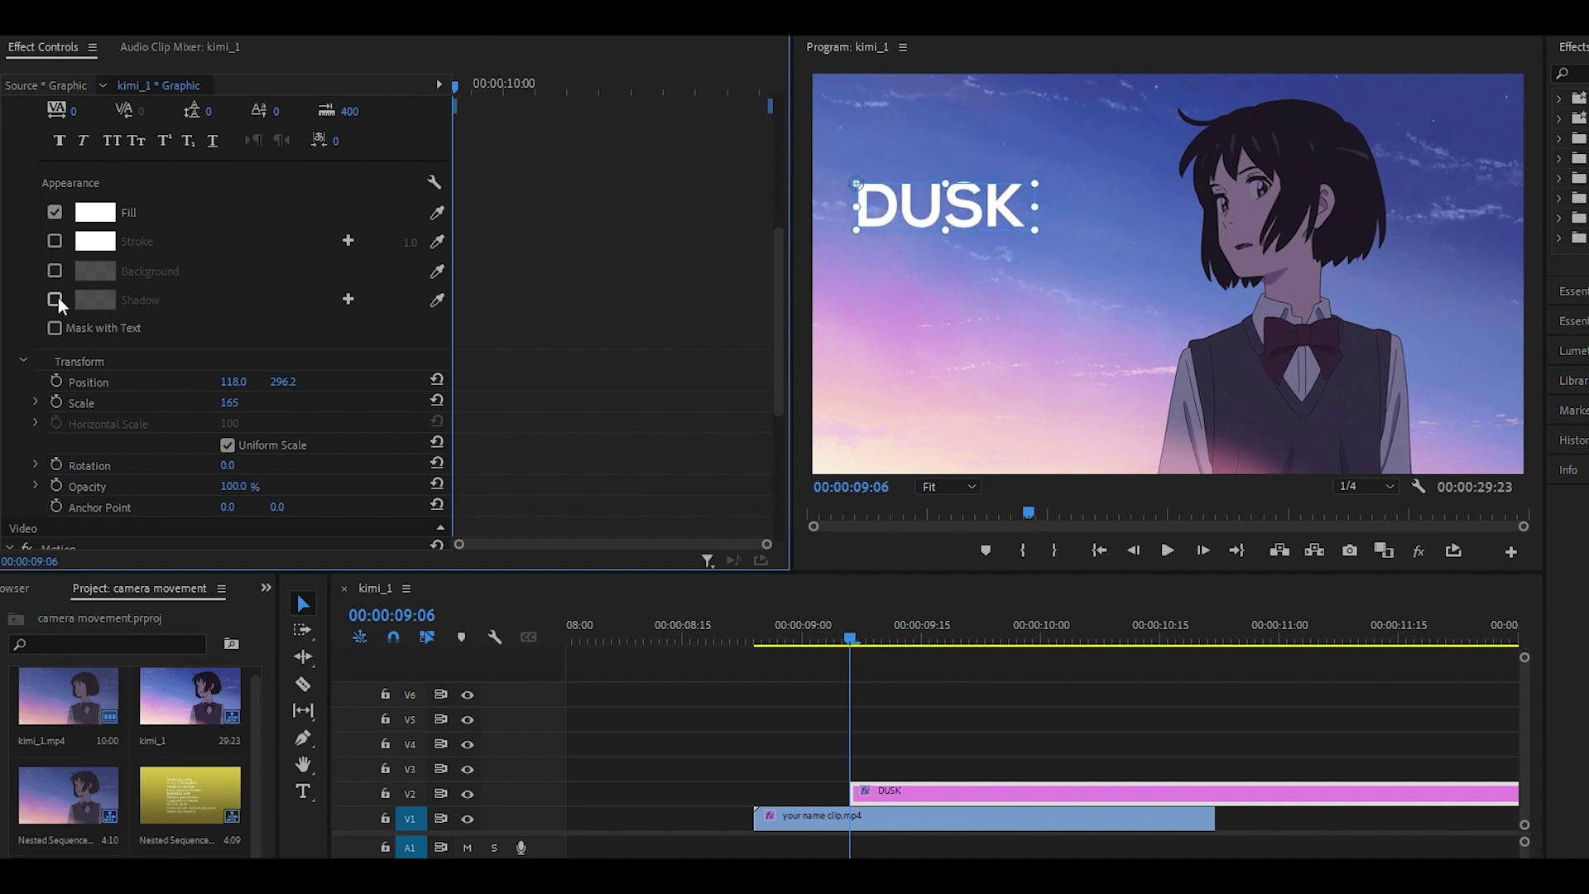
Enable a near-black shadow on the DUSK text with 80% opacity.
click(55, 300)
click(89, 298)
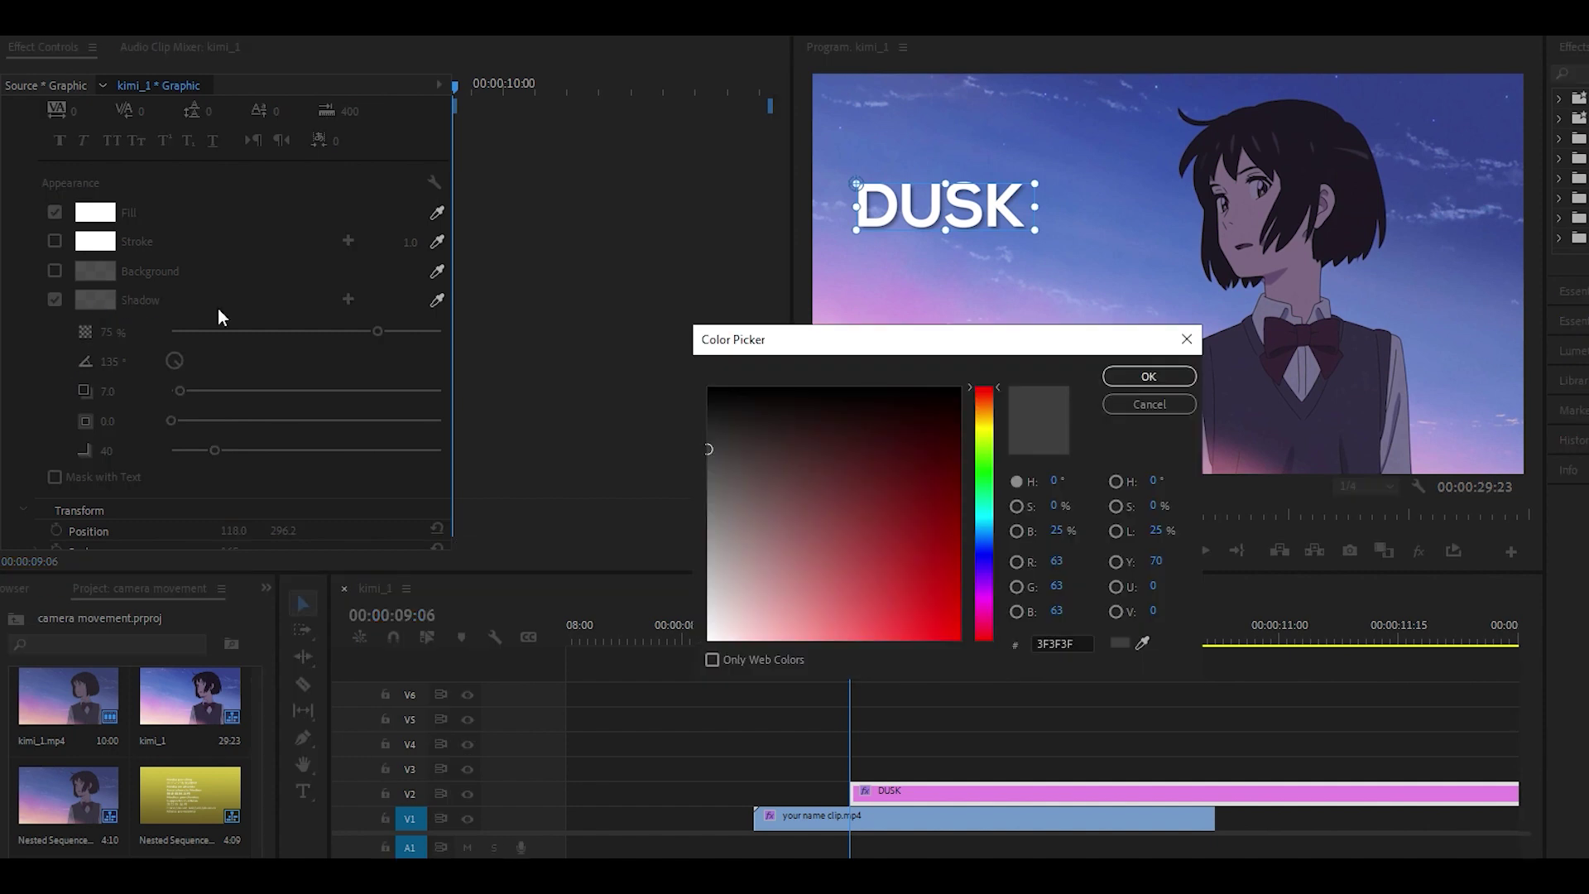
click(1135, 383)
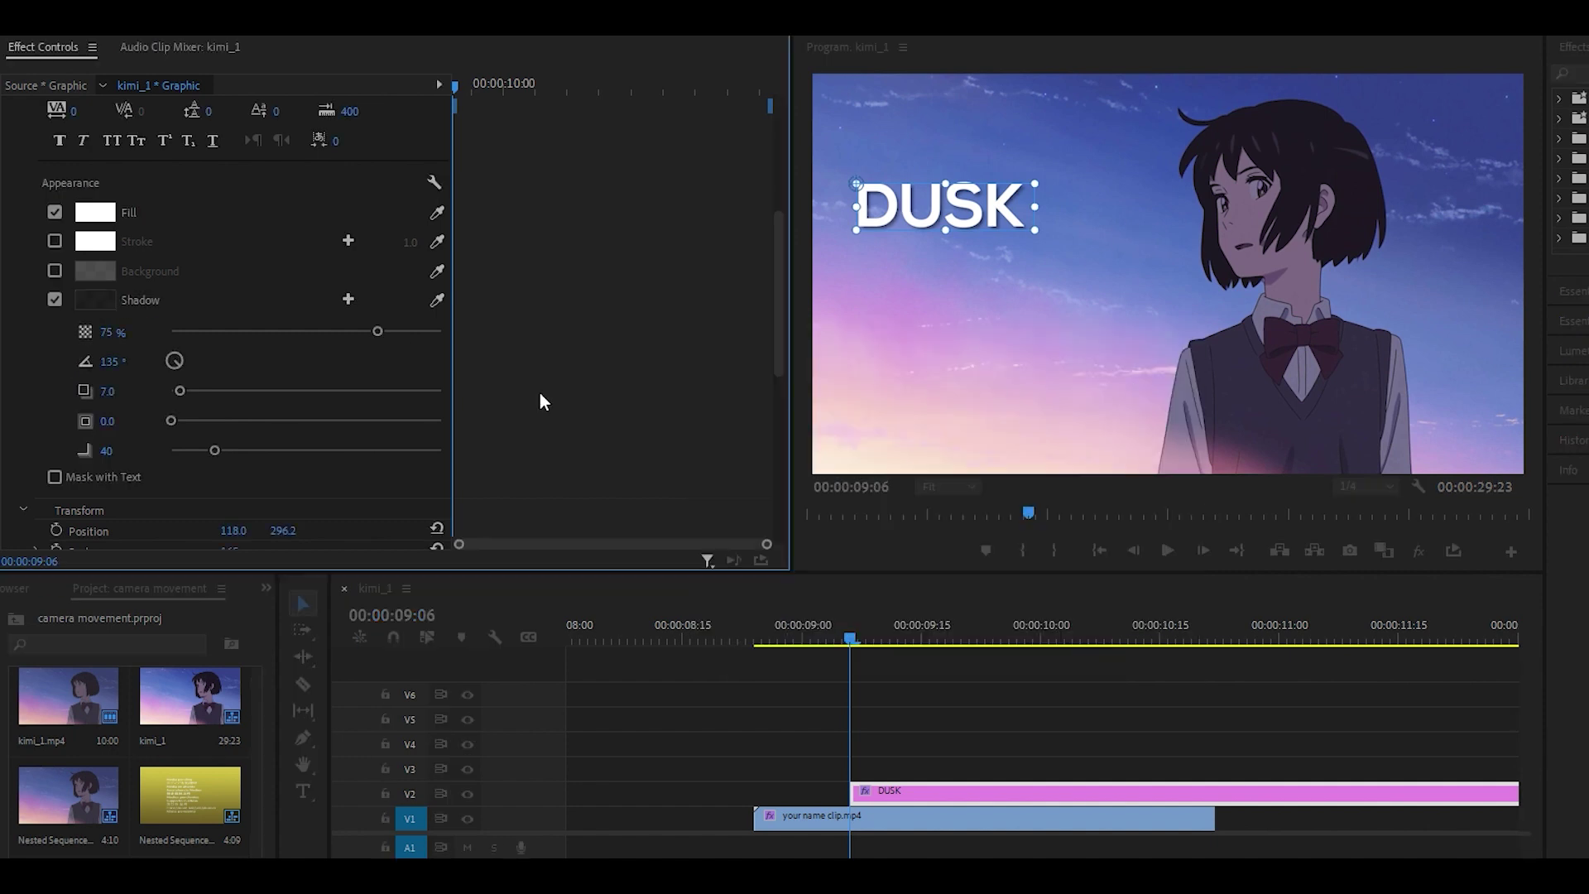
click(104, 331)
text(80)
key(Return)
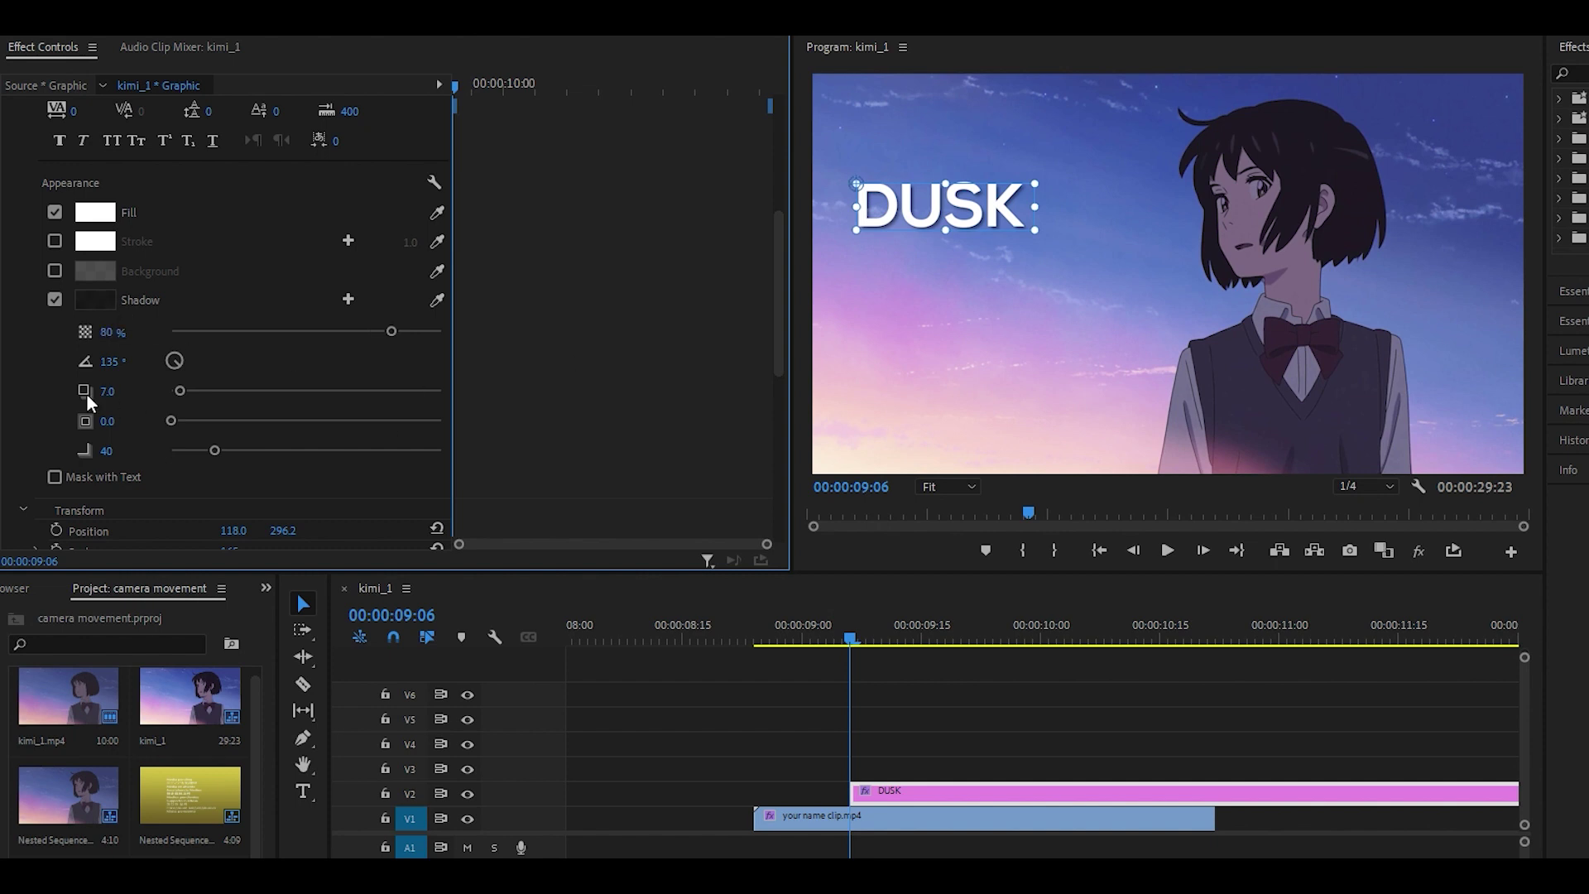
Set the text shadow's distance to 0, size to 12 and blur to 60.
drag(180, 394, 82, 396)
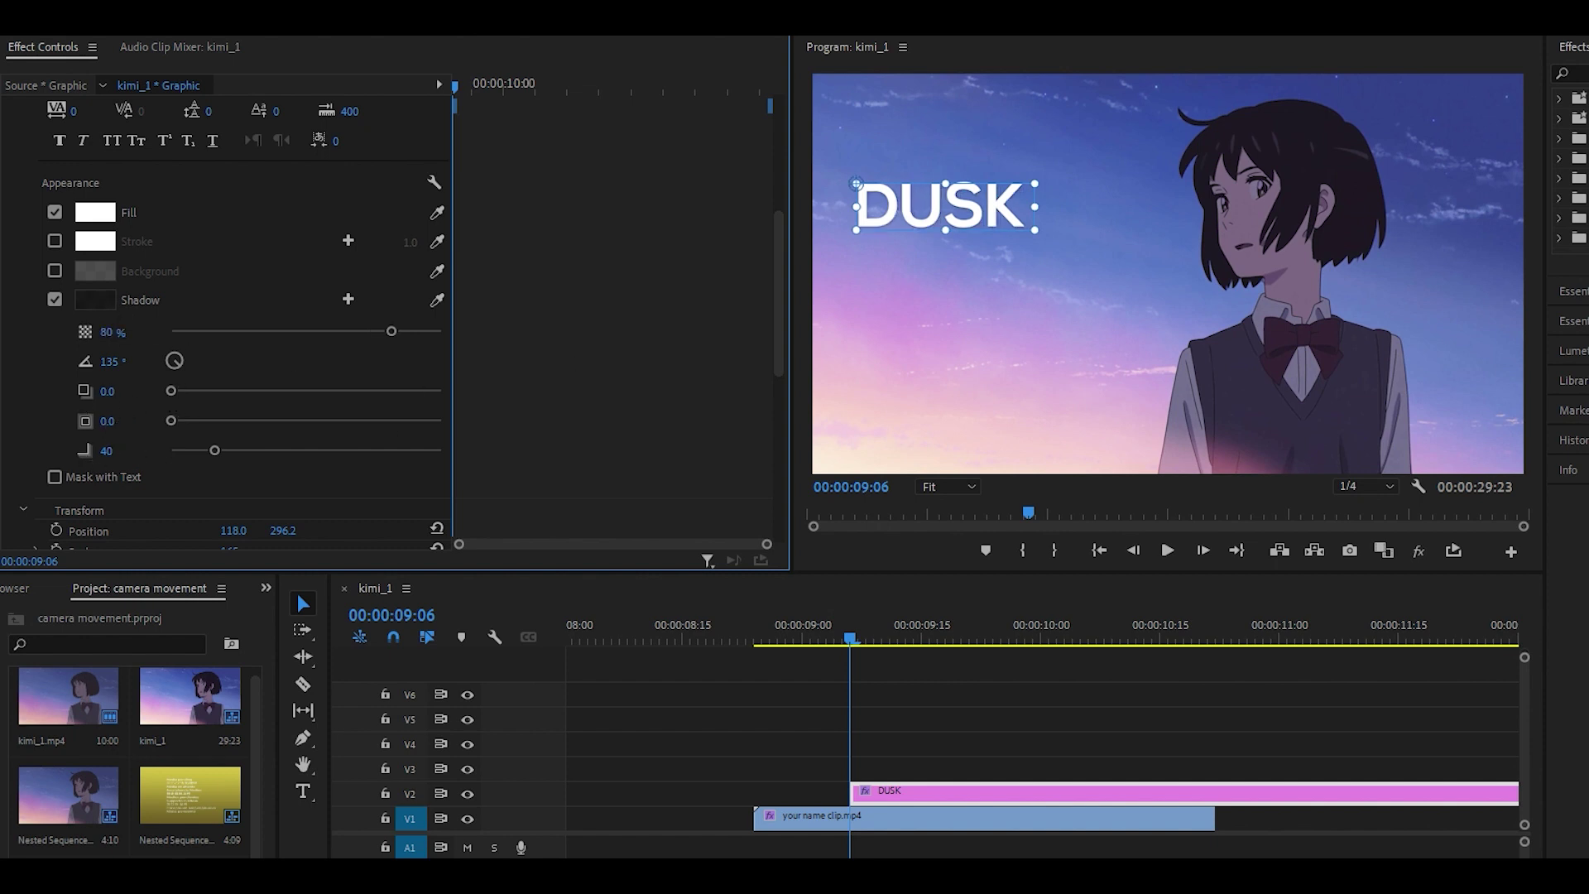
click(110, 419)
text(12)
key(Tab)
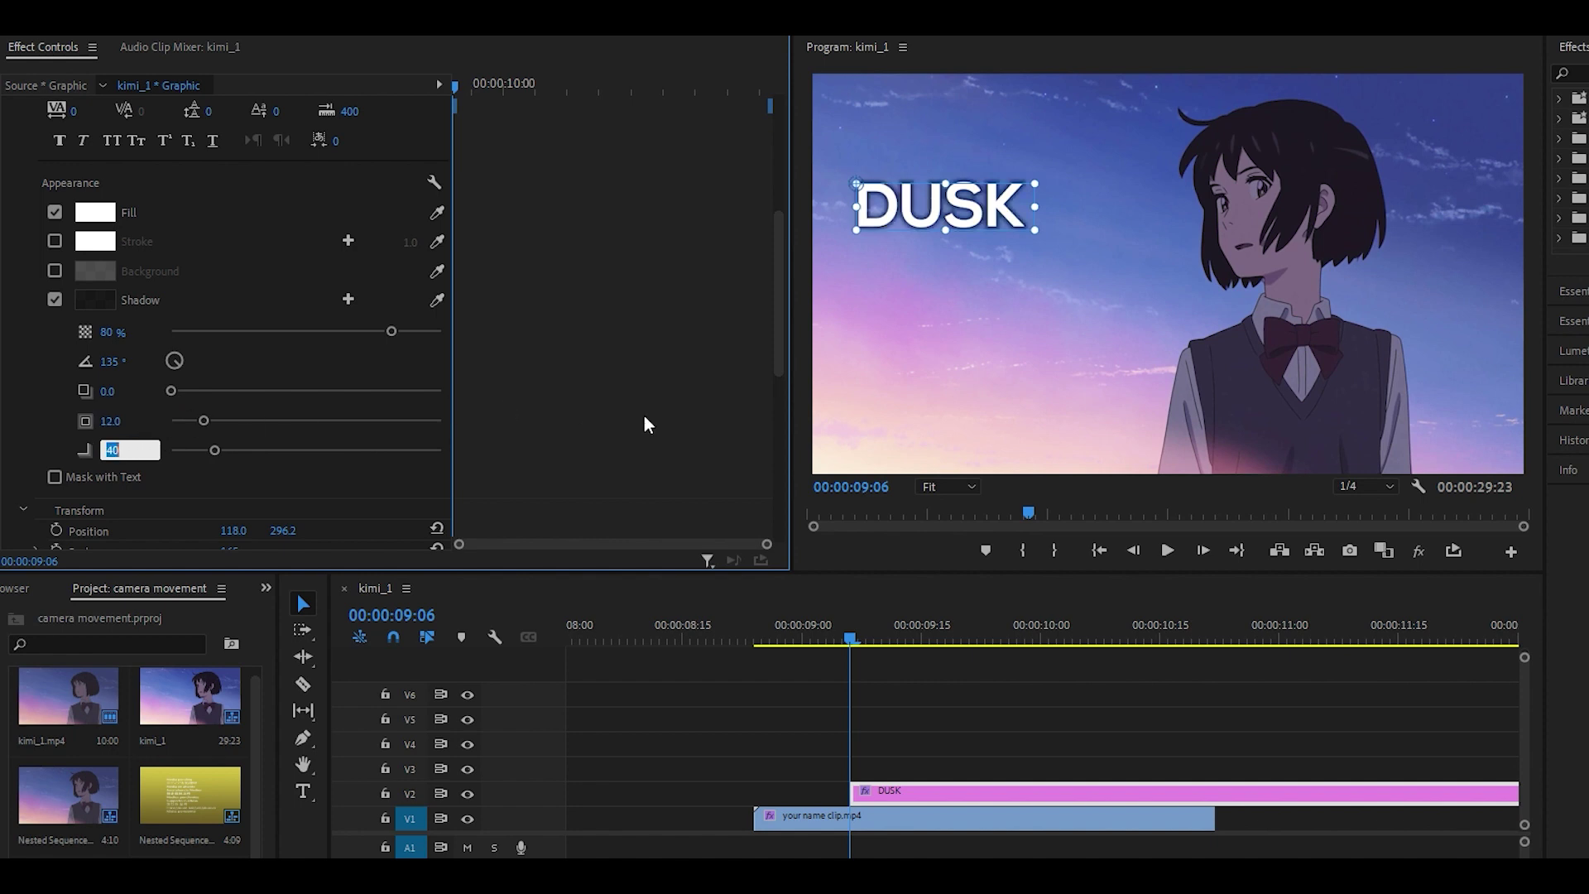
text(60)
Trim the end of the DUSK clip to match the end of the video clip on V1.
click(1047, 790)
scroll(1047, 782, down, 3)
scroll(1266, 777, up, 1)
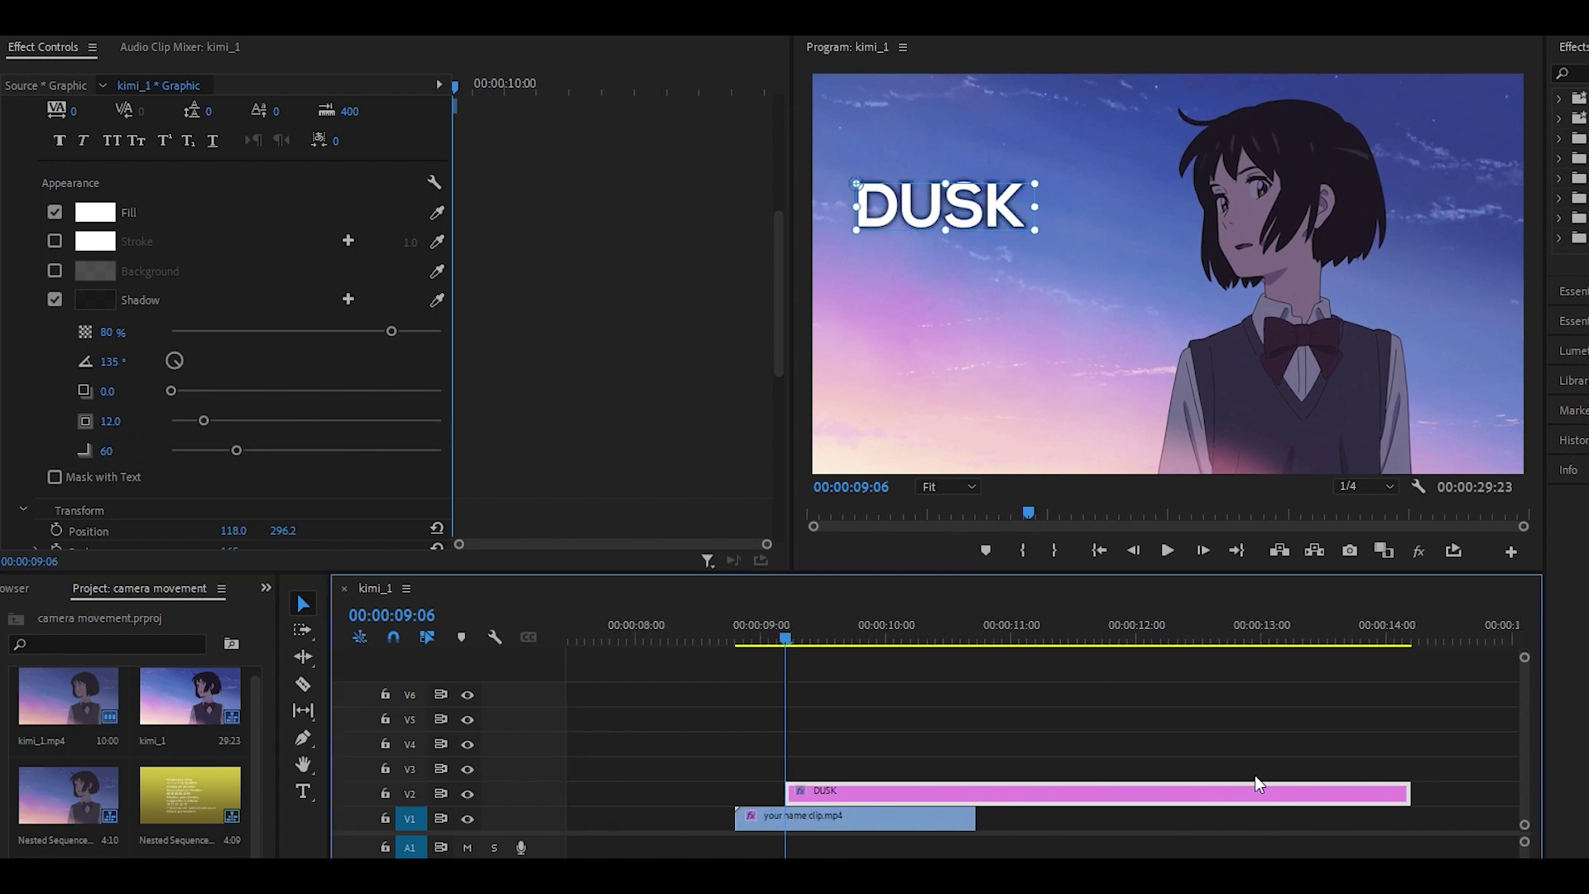
drag(1397, 793, 981, 793)
scroll(980, 792, up, 3)
Move the DUSK text to about 169, 301 in the frame and make its clip start at 00:00:09:03.
click(984, 213)
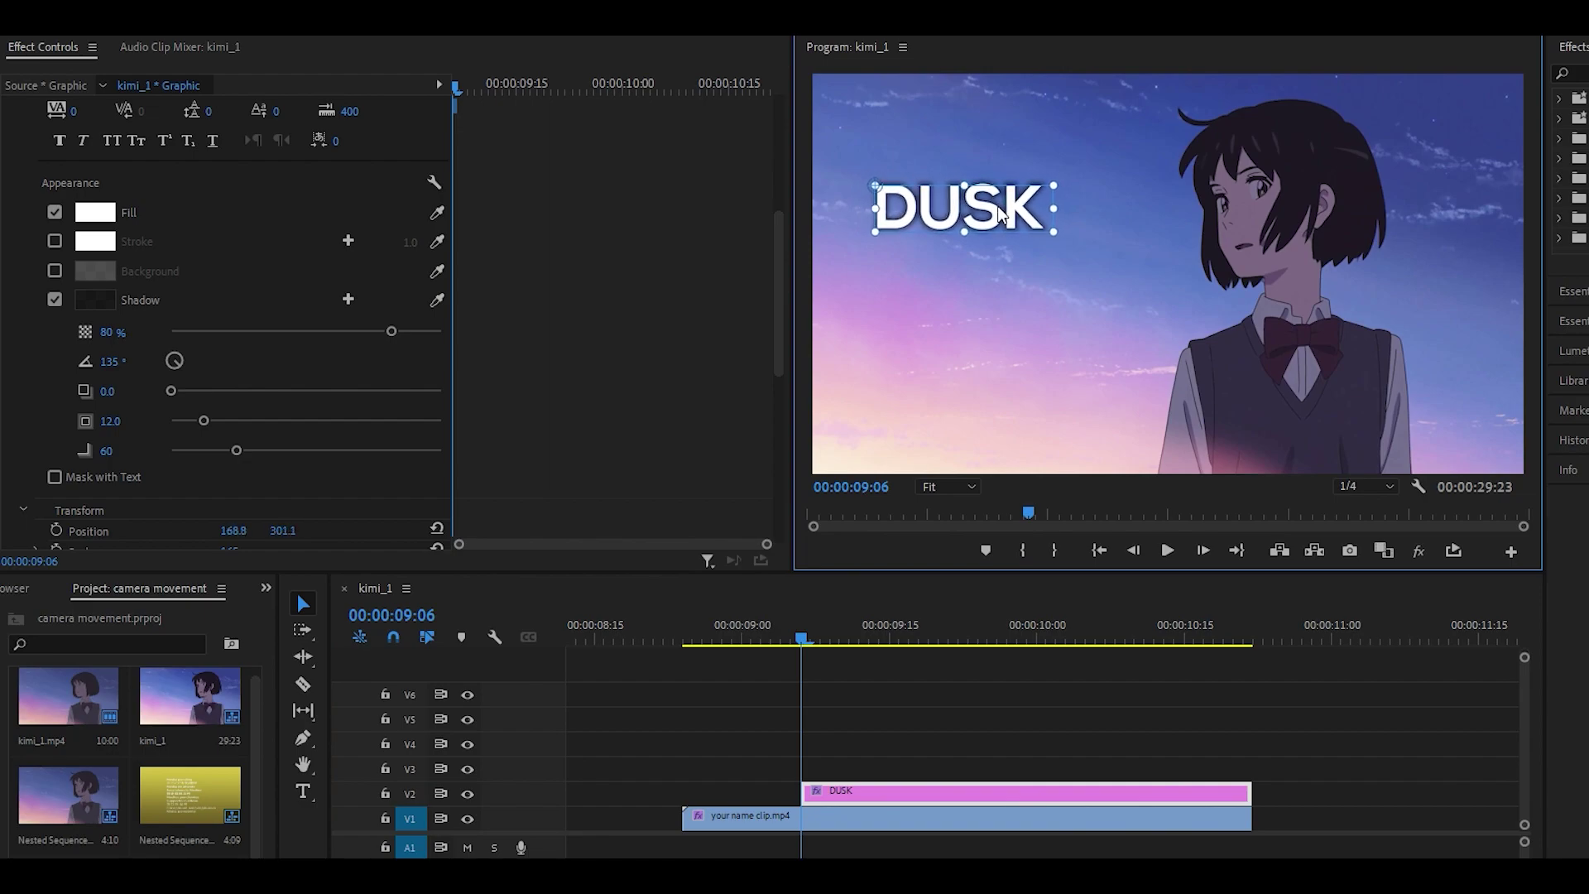
click(799, 636)
drag(670, 571, 644, 571)
drag(673, 726, 642, 725)
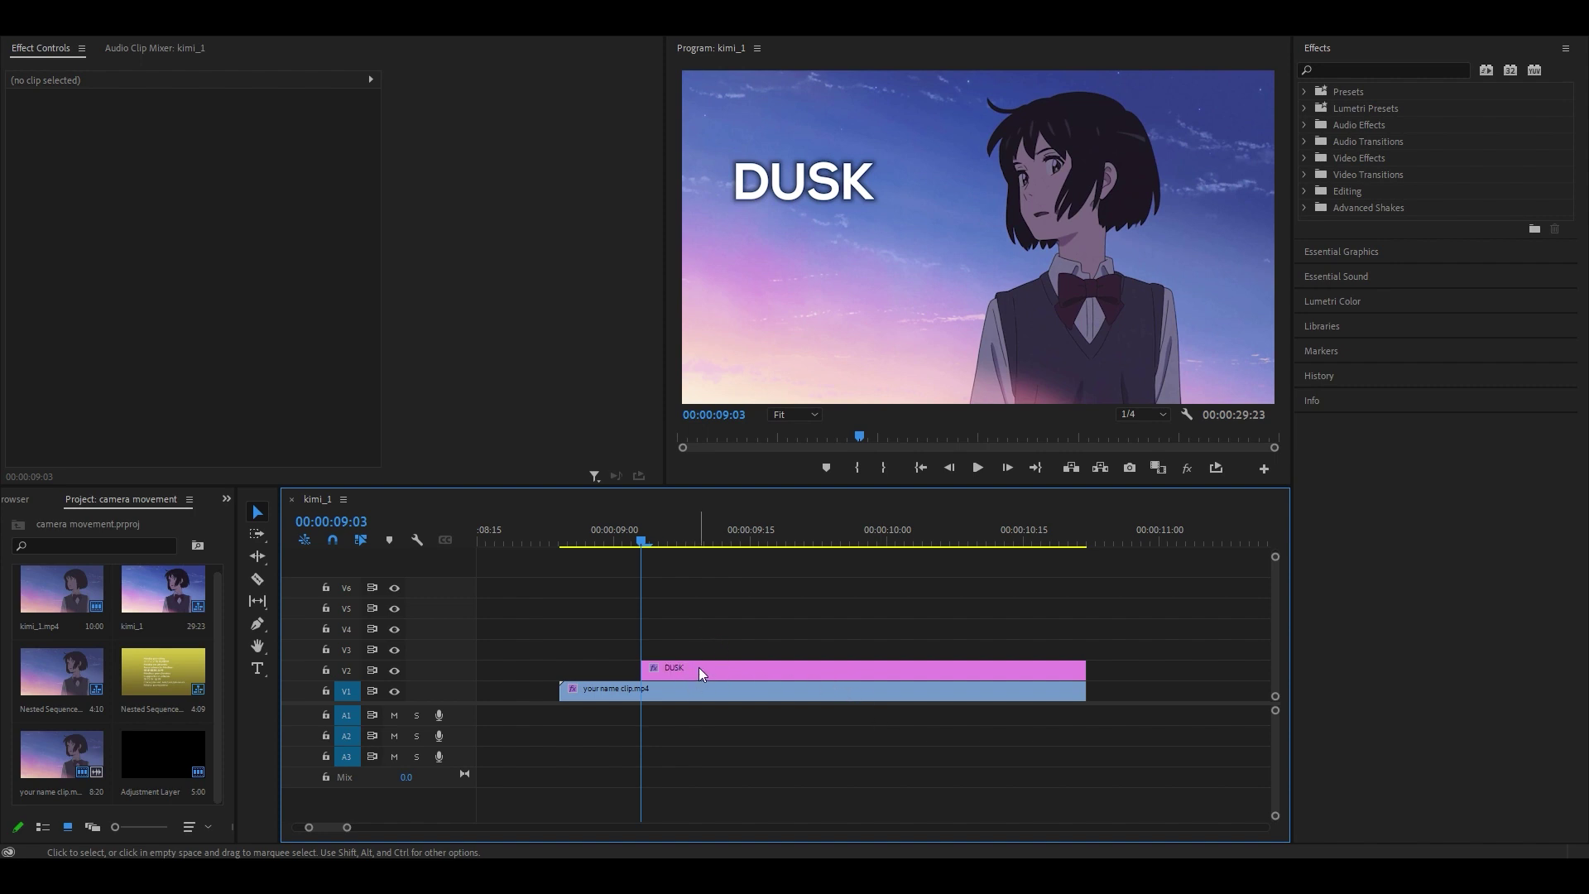
Move the DUSK clip up to track V4 and duplicate it onto V3.
drag(698, 667, 675, 628)
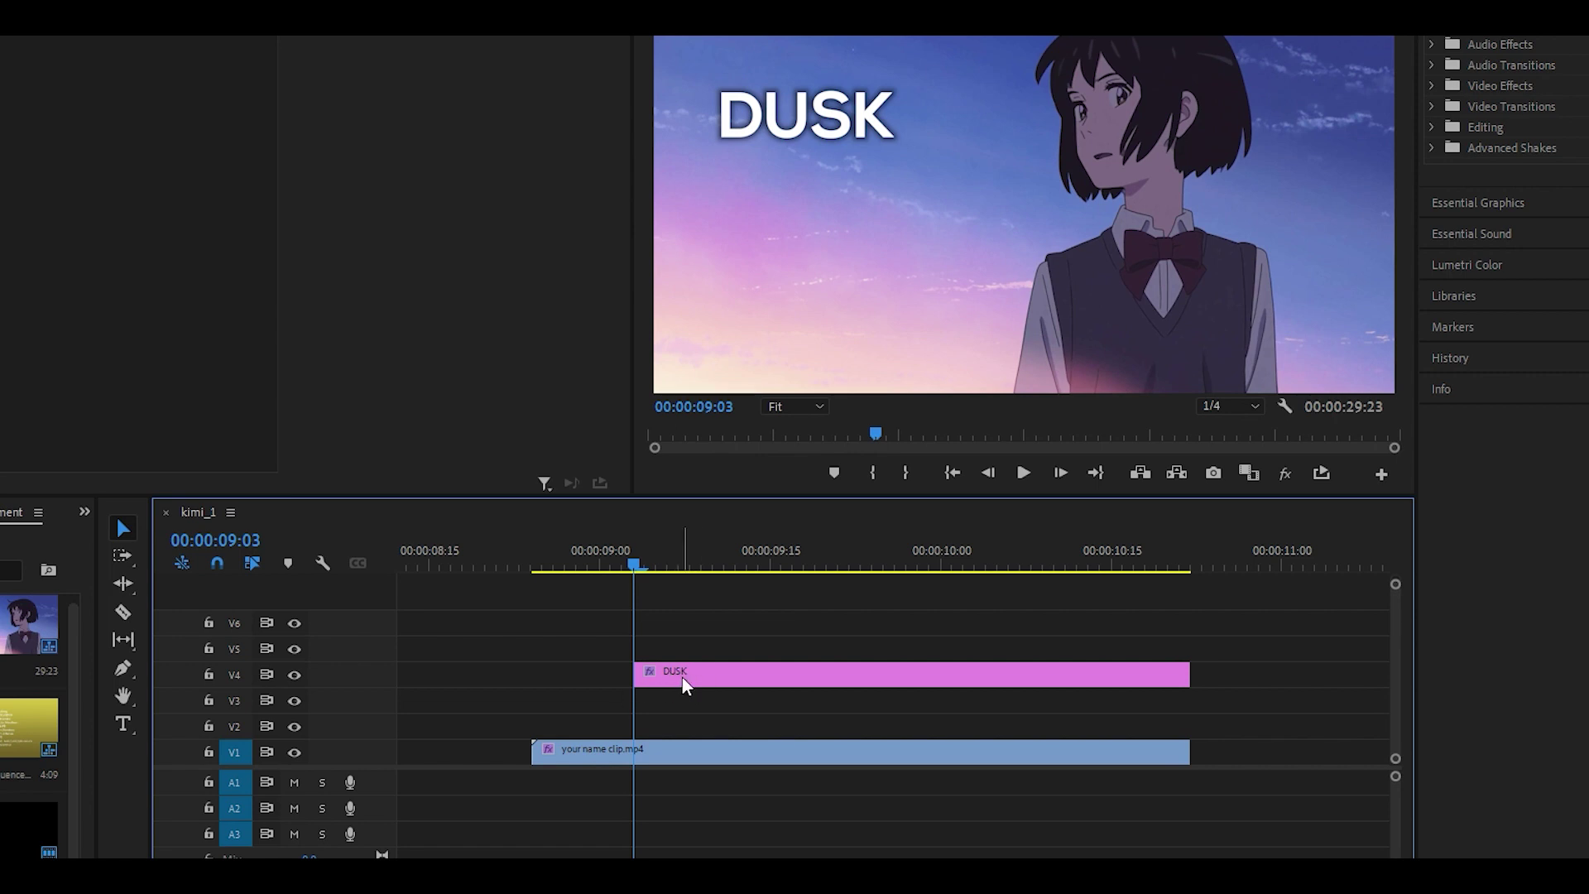
click(682, 677)
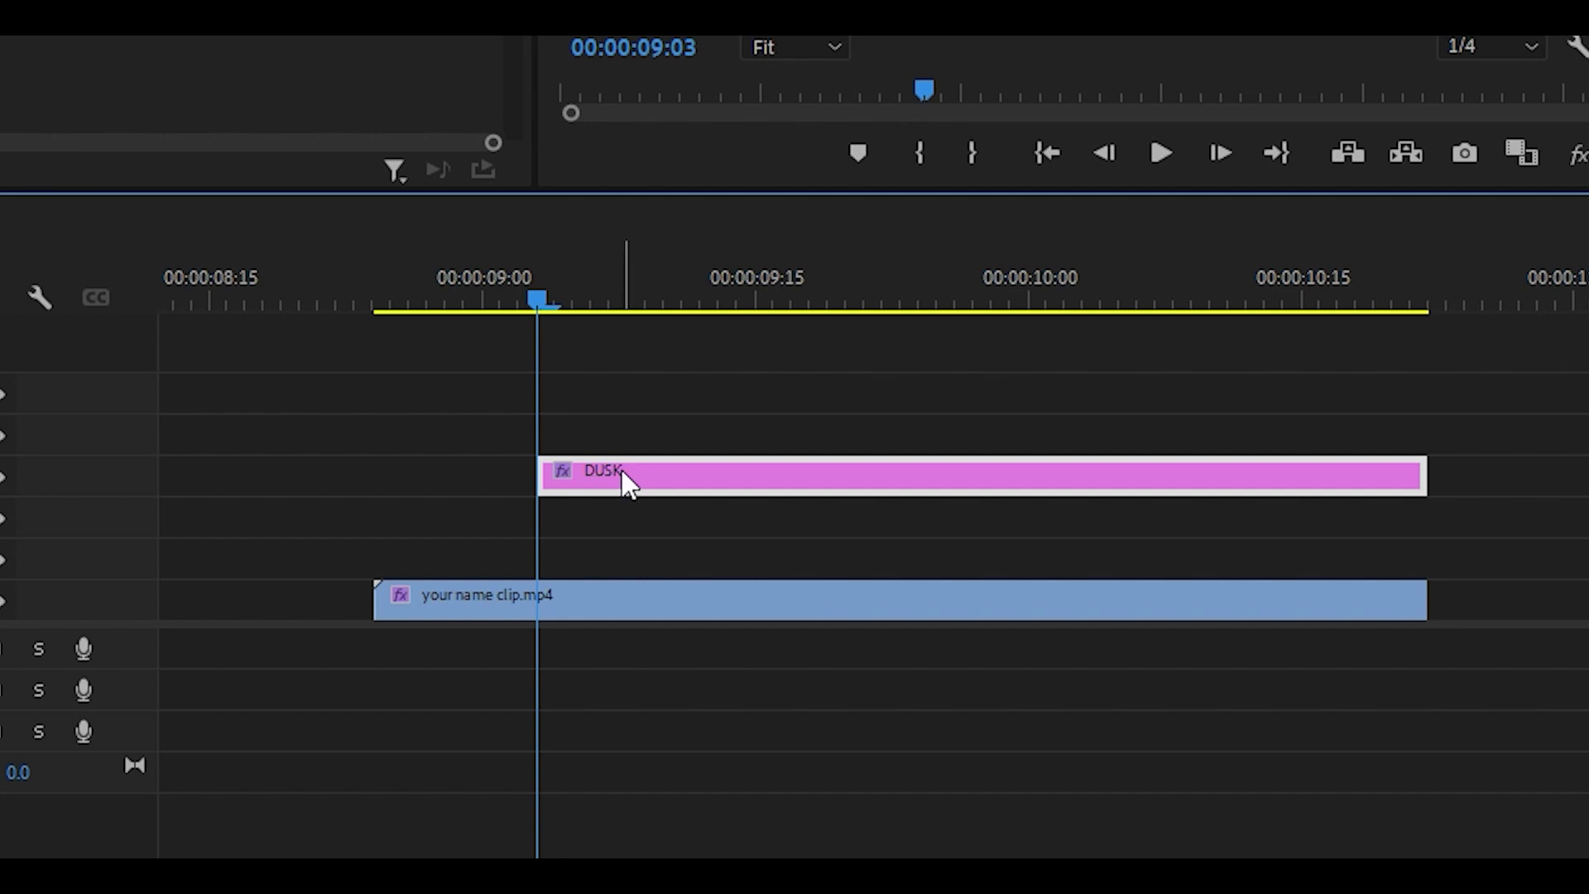
drag(629, 484, 617, 513)
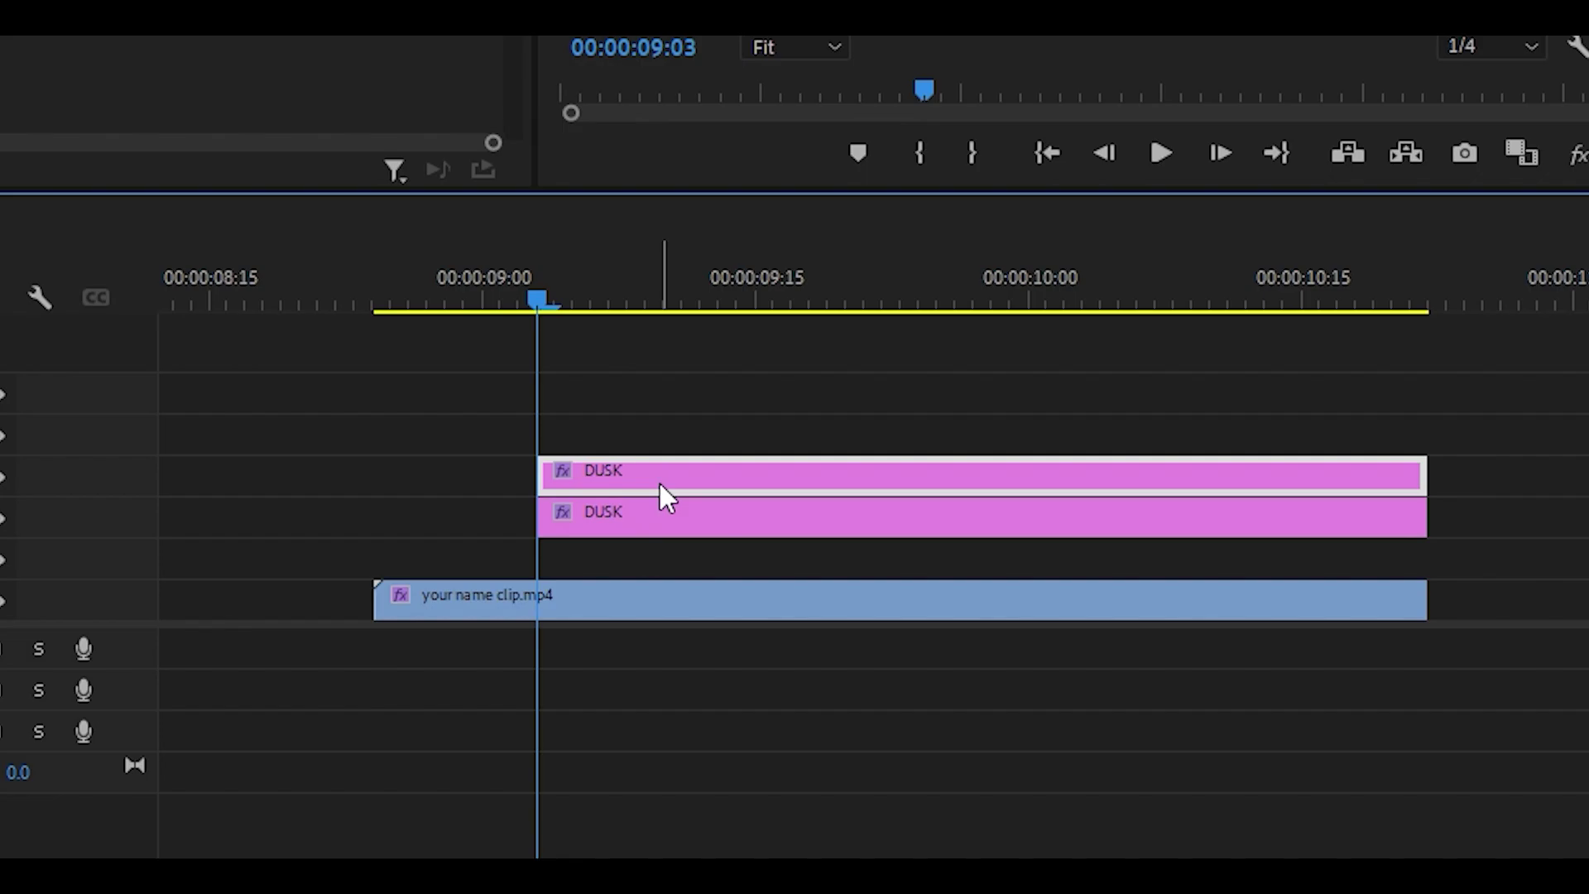
click(602, 518)
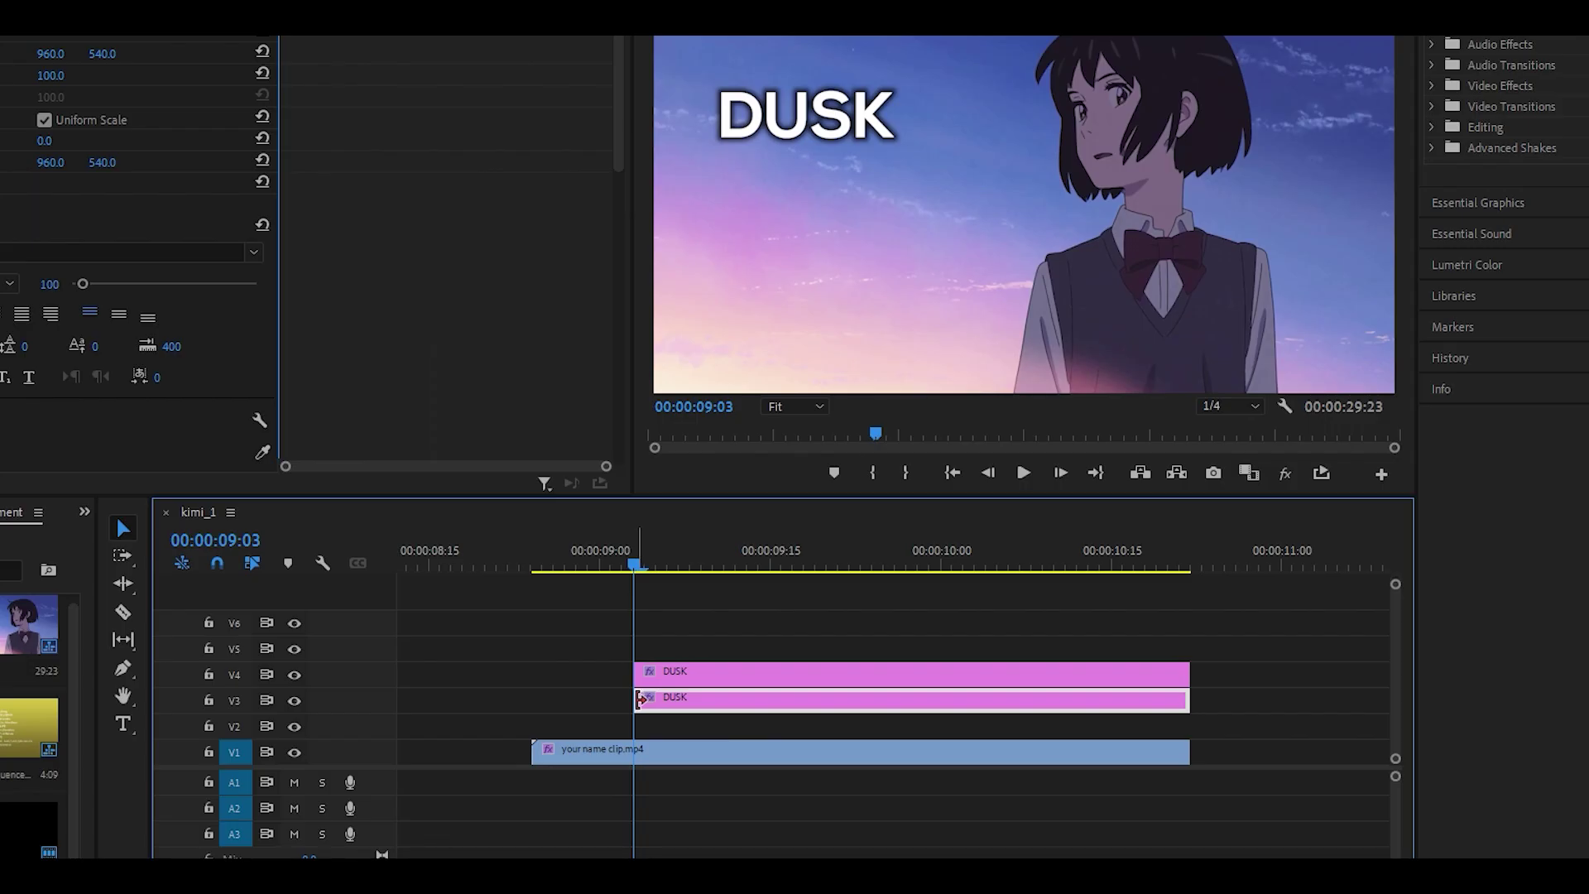
Trim the V3 copy to start at about 00:00:09:15, then scale its text to 231 and place it at about 338, 501.
drag(638, 700, 784, 700)
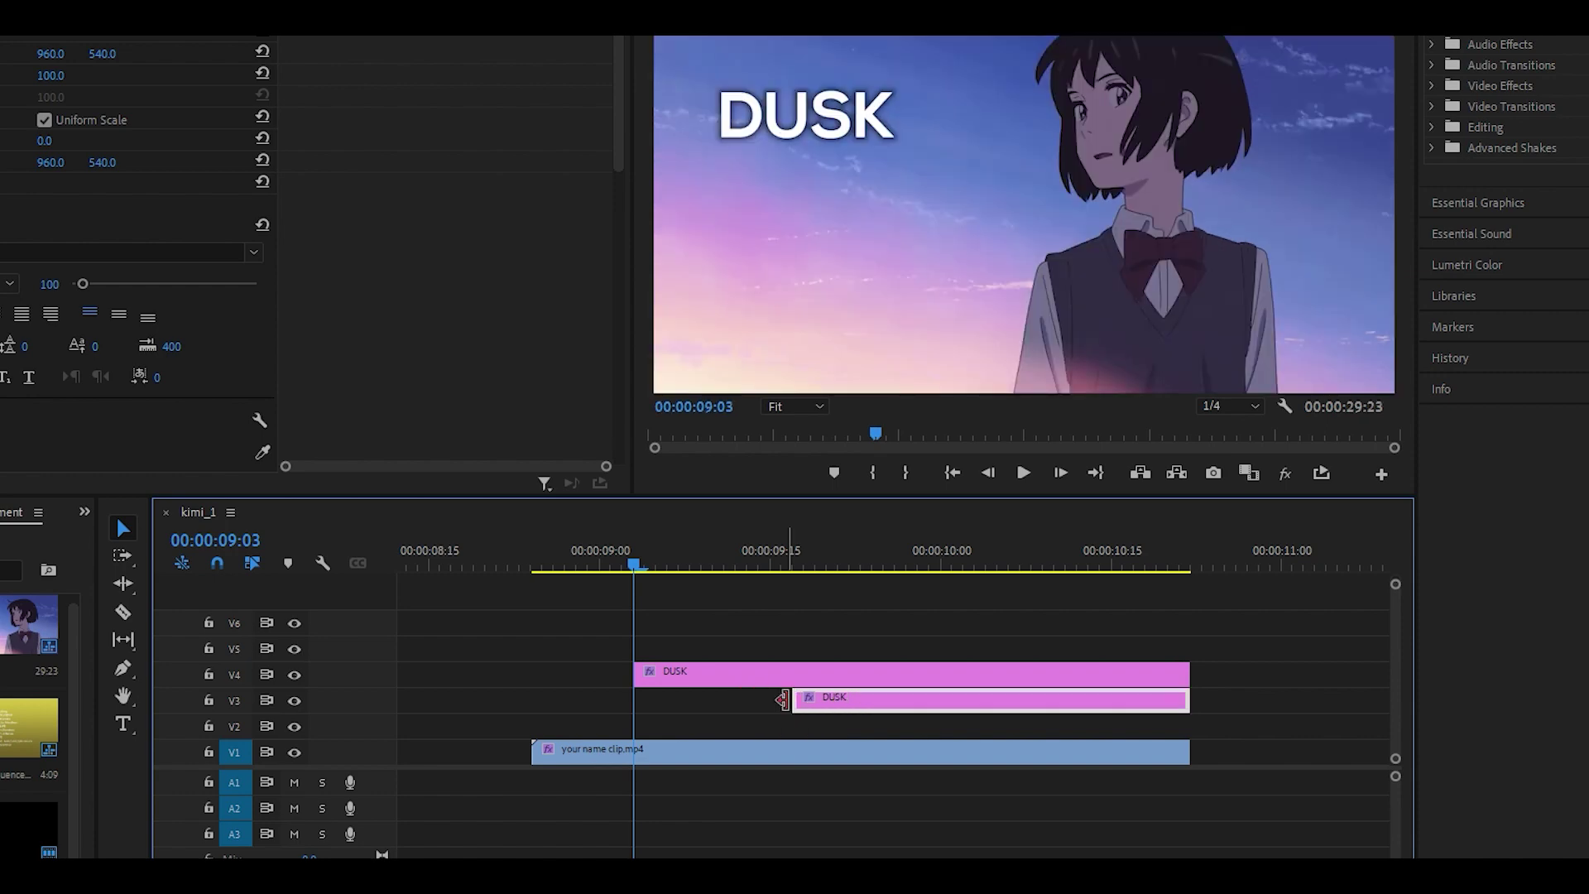
drag(712, 563, 830, 543)
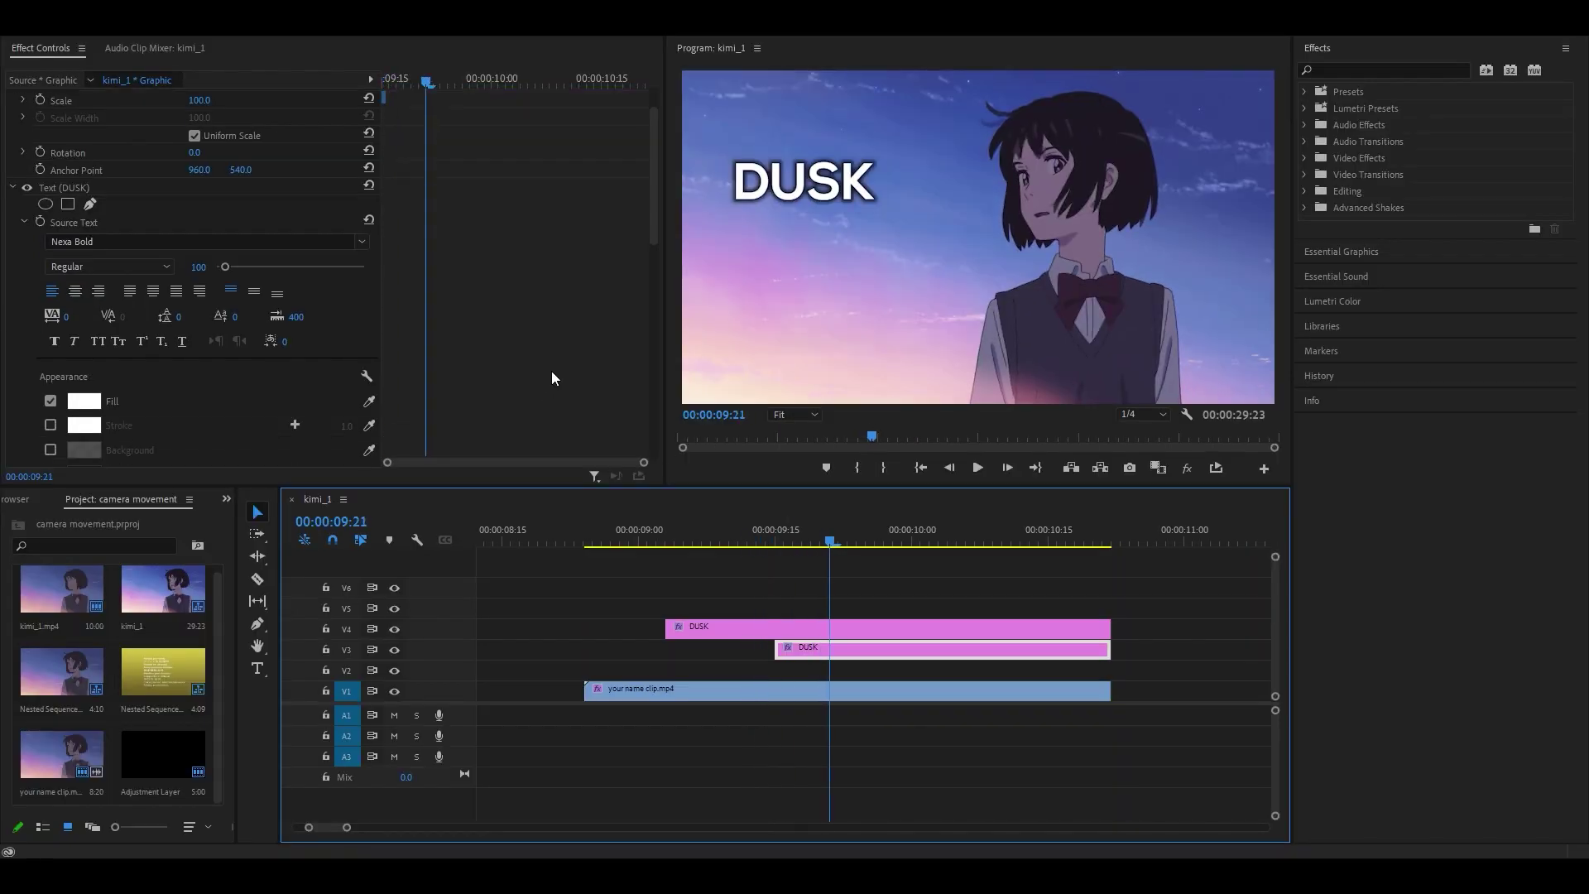
scroll(551, 370, down, 10)
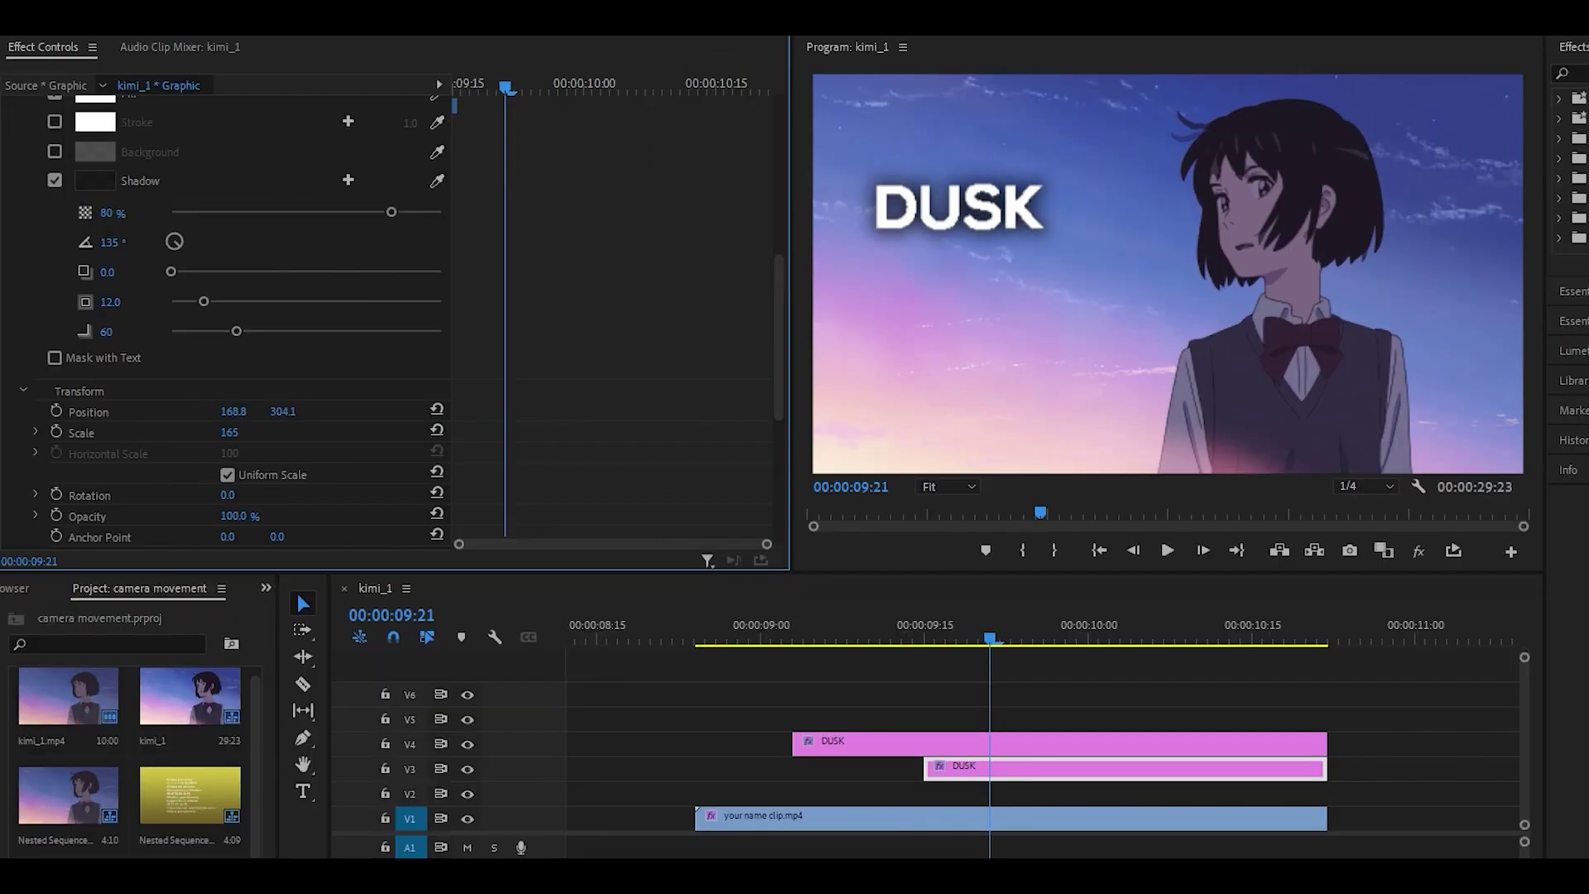
drag(244, 376, 304, 439)
drag(948, 292, 1011, 292)
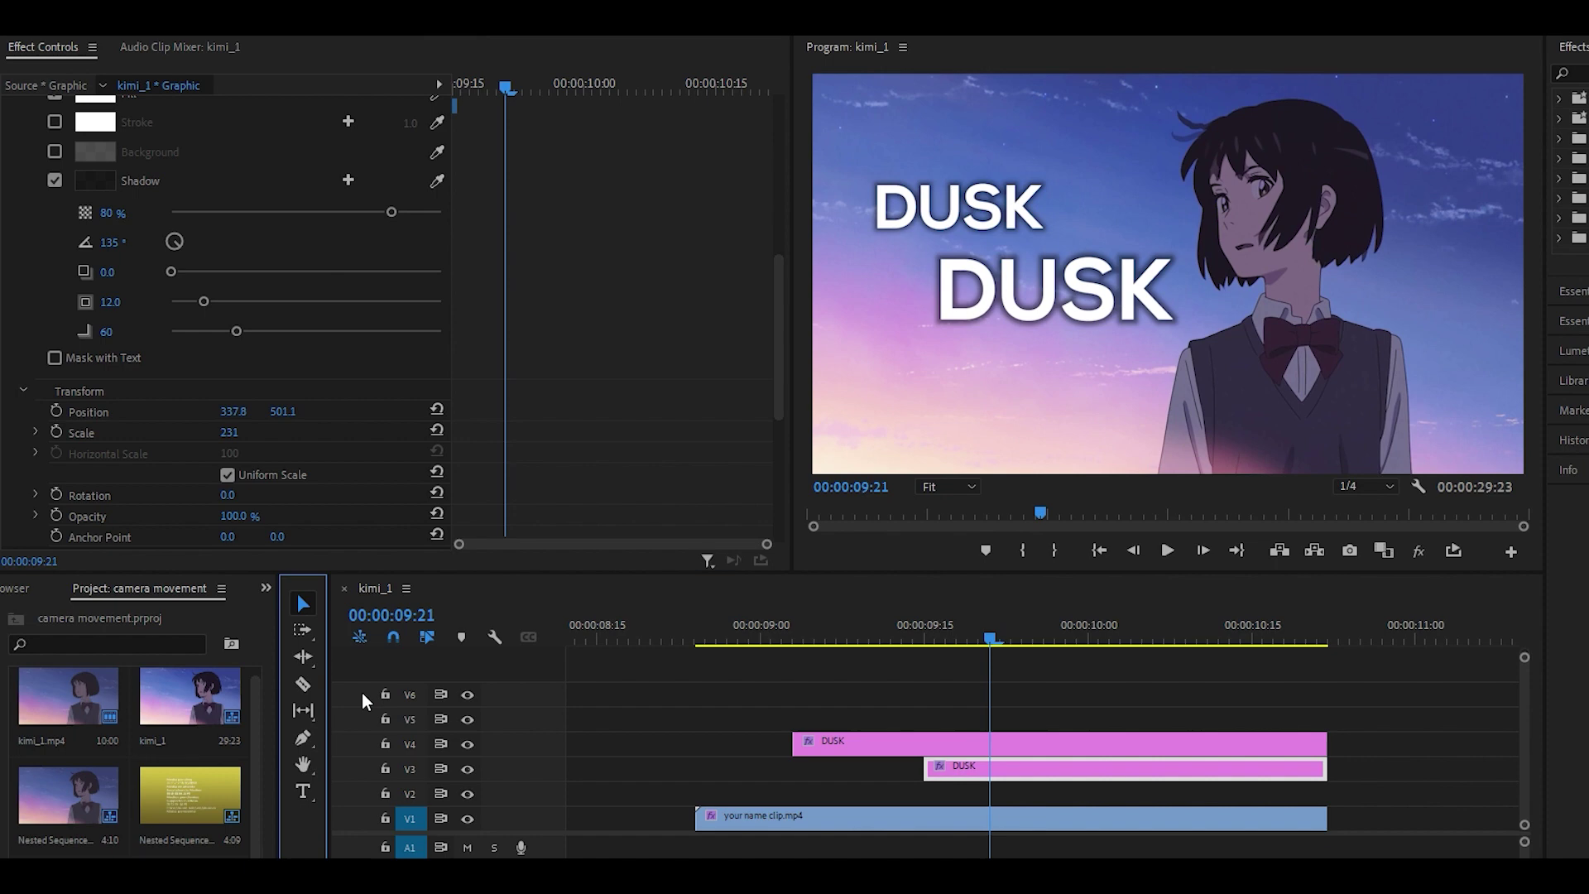
Change the V3 clip's text to TILL, then scale it to 251 and position it at 458.6, 466.2.
click(307, 798)
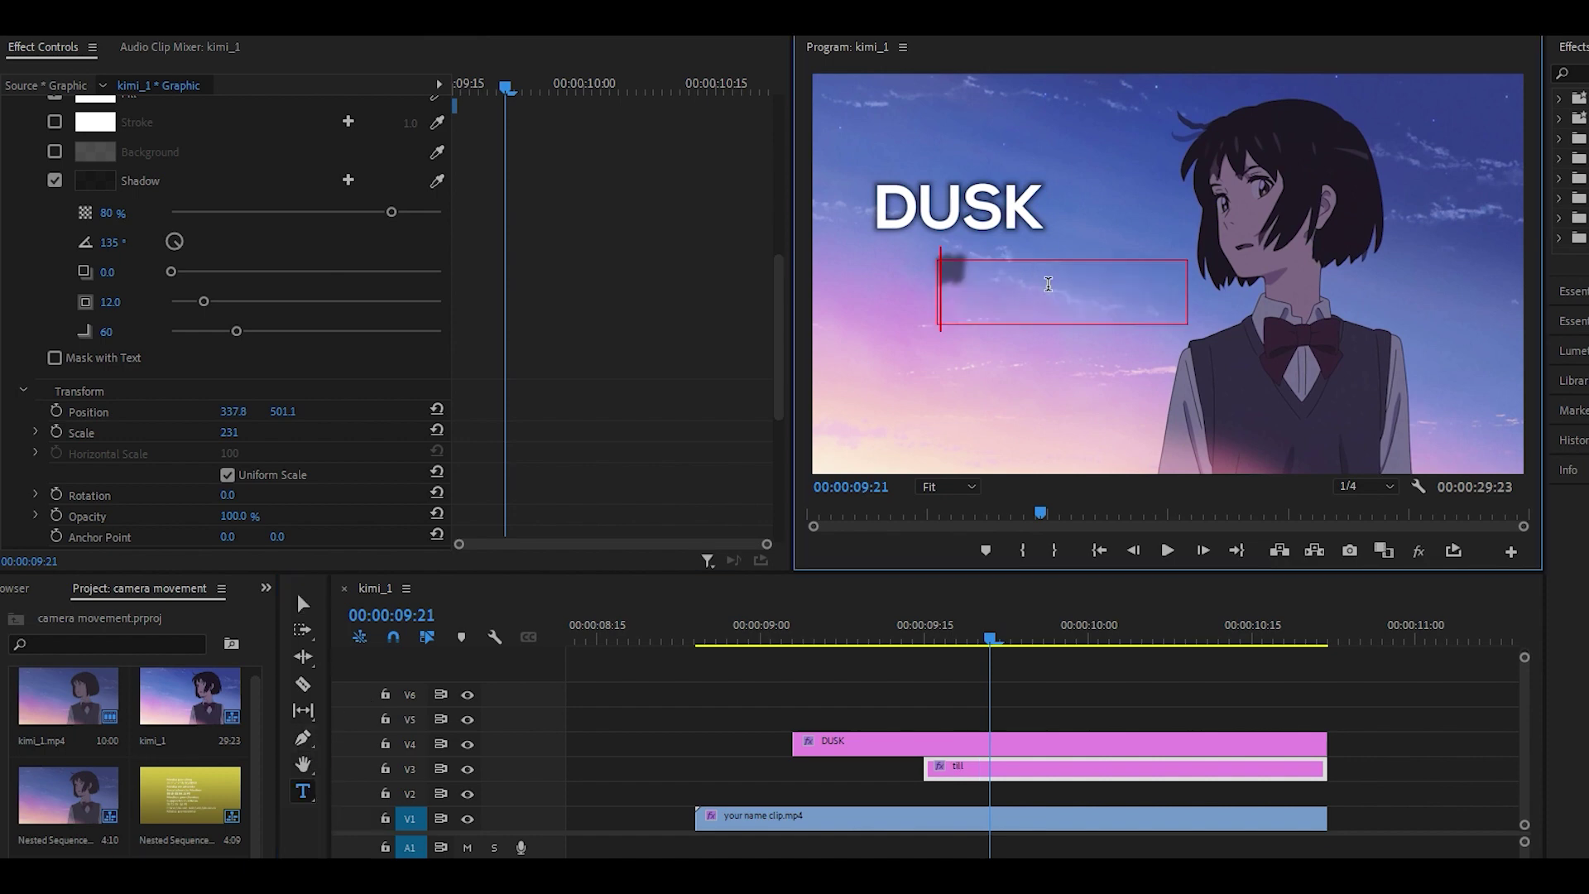
text(TIL)
click(303, 603)
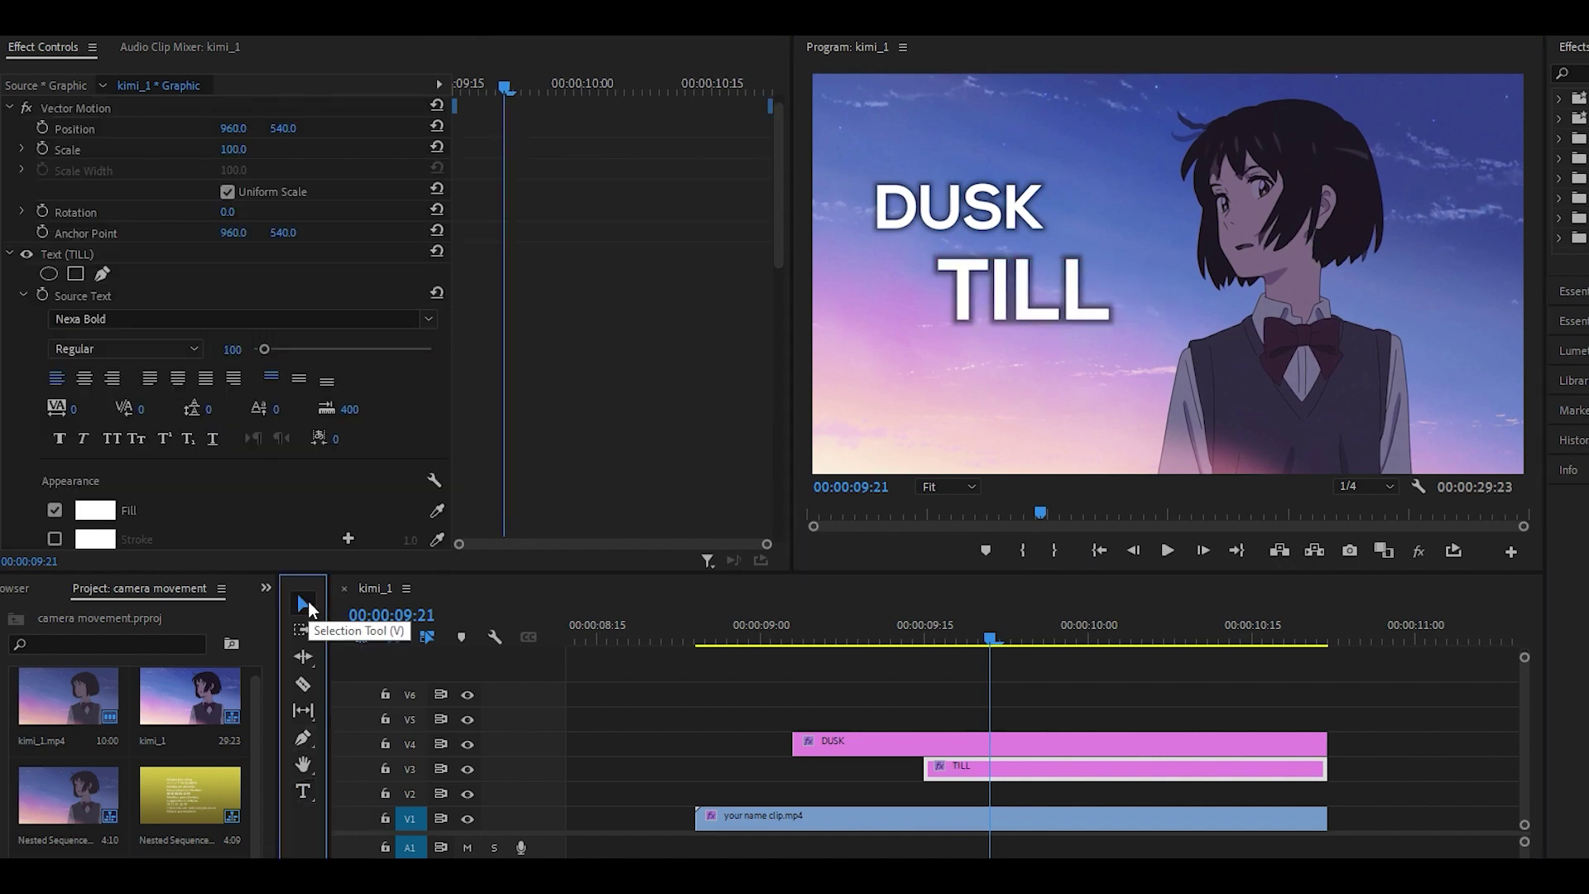
click(1089, 288)
drag(1090, 284, 1099, 285)
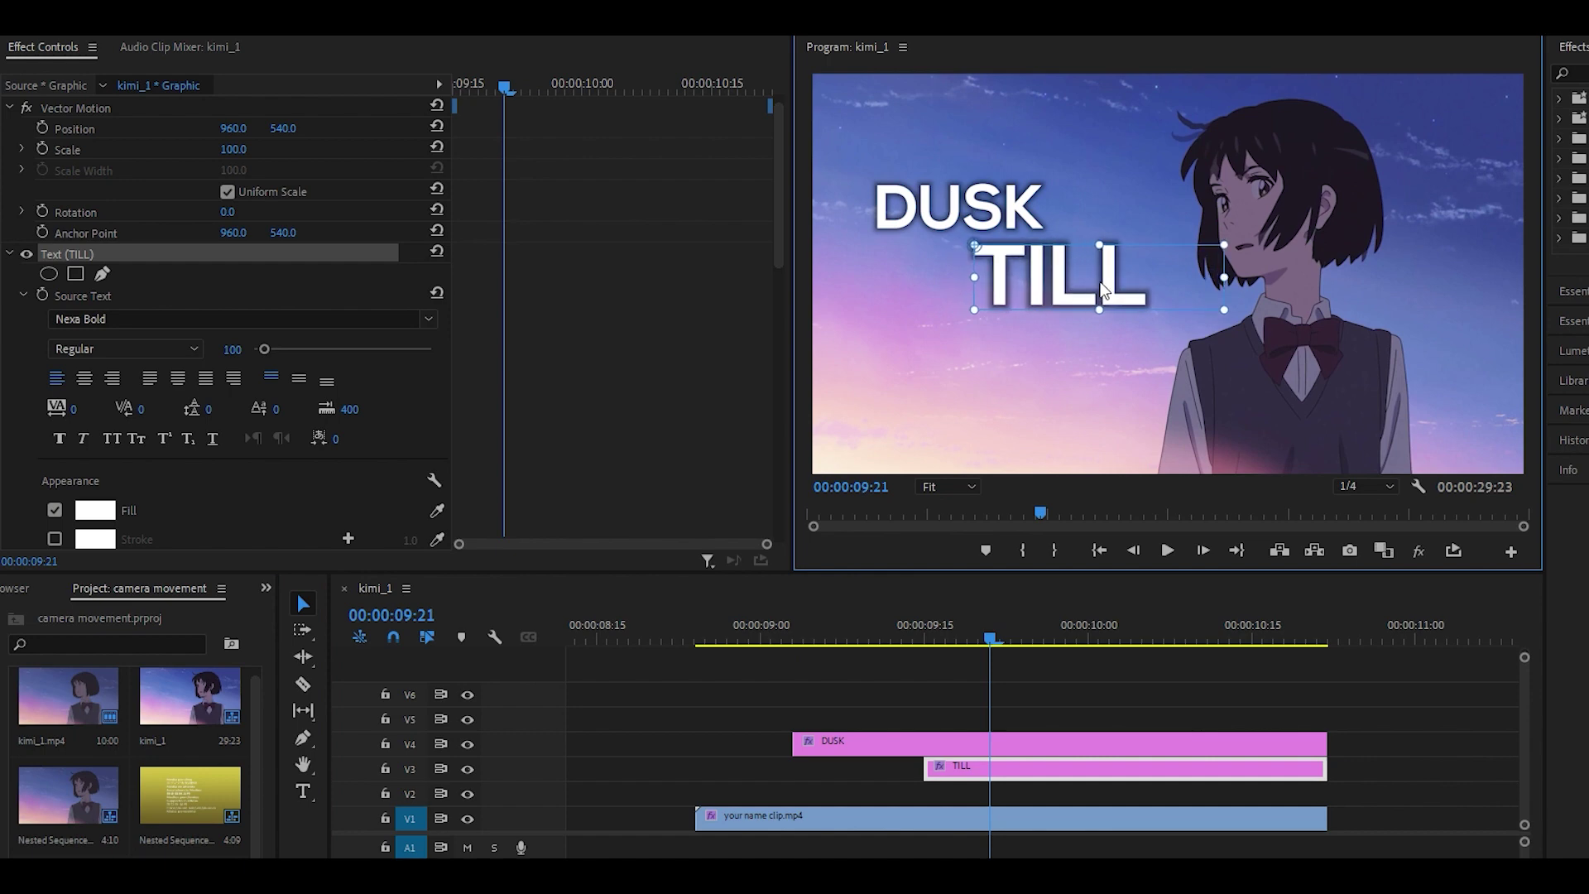
drag(229, 392, 284, 376)
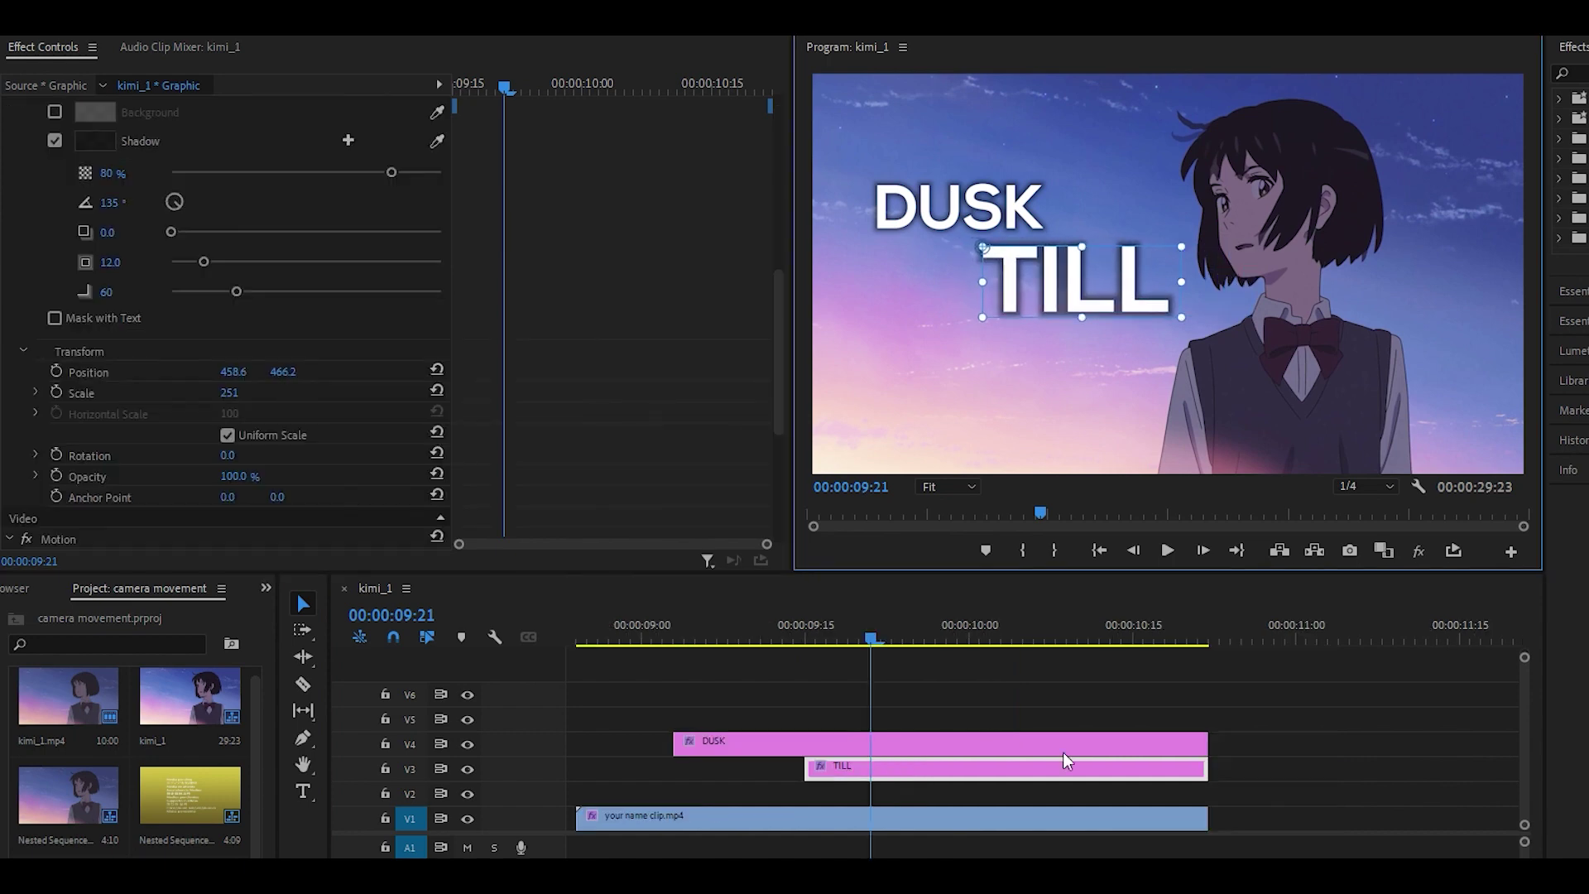
Duplicate the TILL clip onto V2 with a start of about 00:00:09:25 and move its text to 190.6, 743.2.
scroll(1063, 752, down, 1)
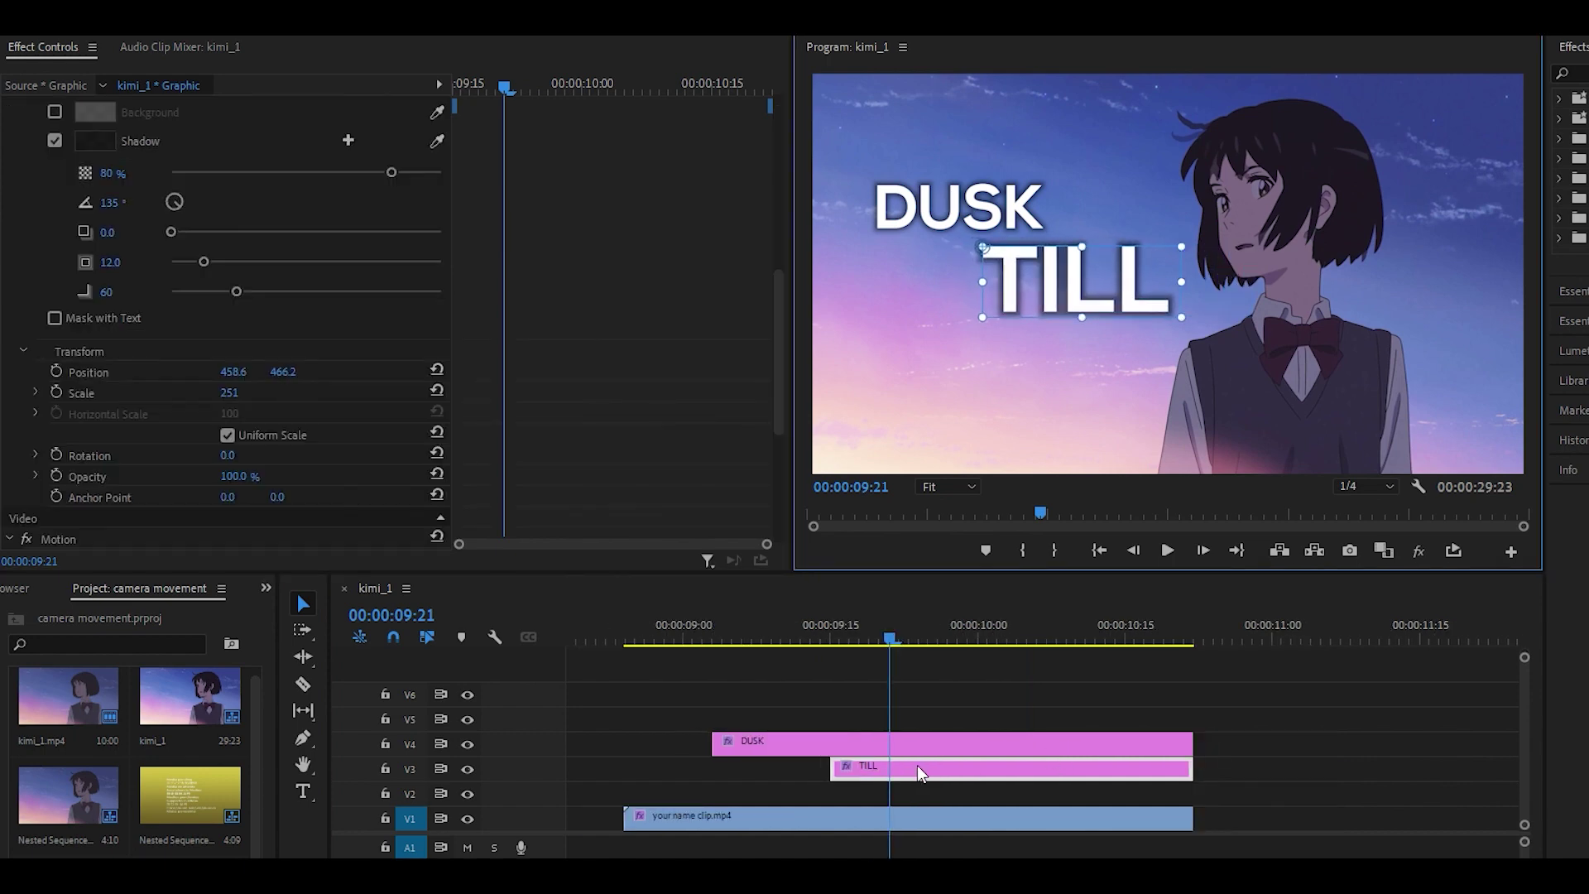
drag(909, 768, 955, 794)
drag(283, 312, 11, 312)
Replace the V2 copy's text with DAWN.
key(t)
double_click(961, 390)
key(BackSpace)
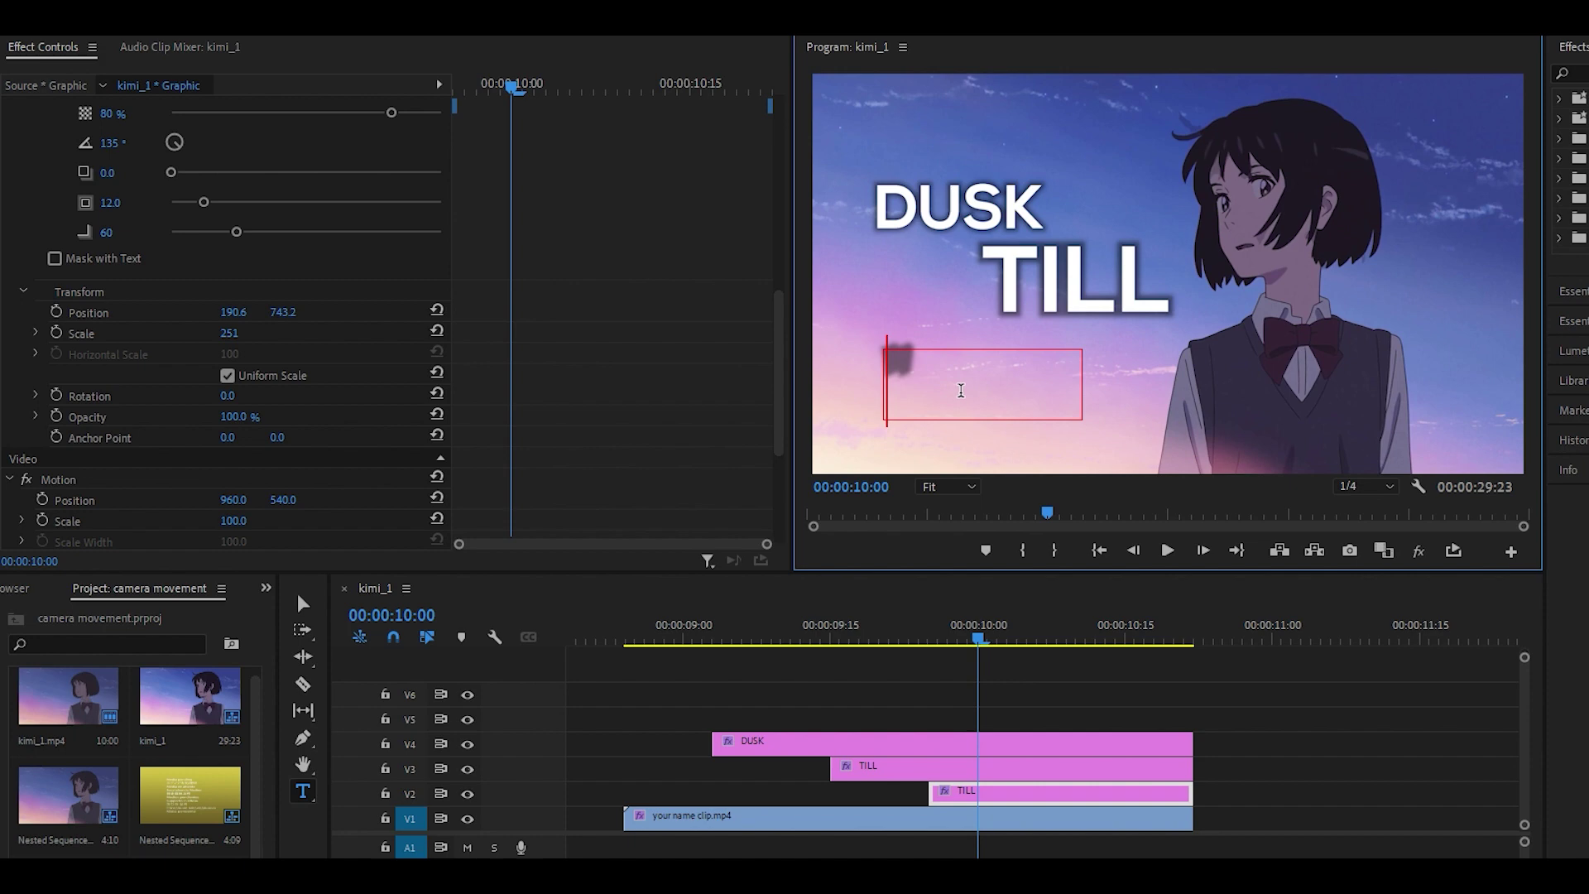
text(DA)
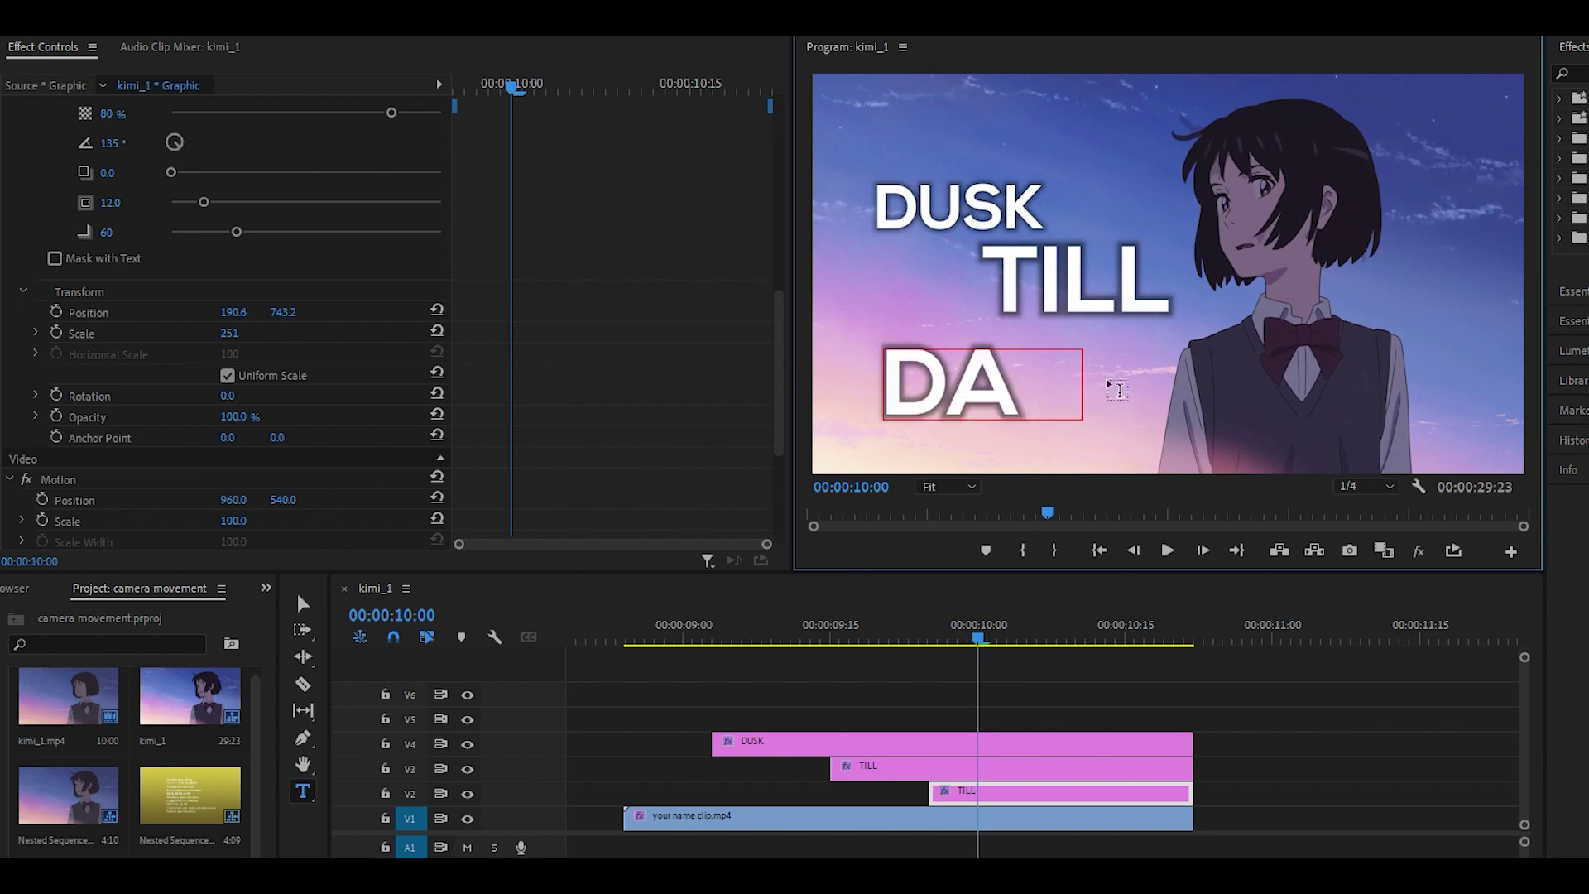
key(Escape)
Widen the DAWN text box to fit the whole word and move it directly beneath TILL.
key(v)
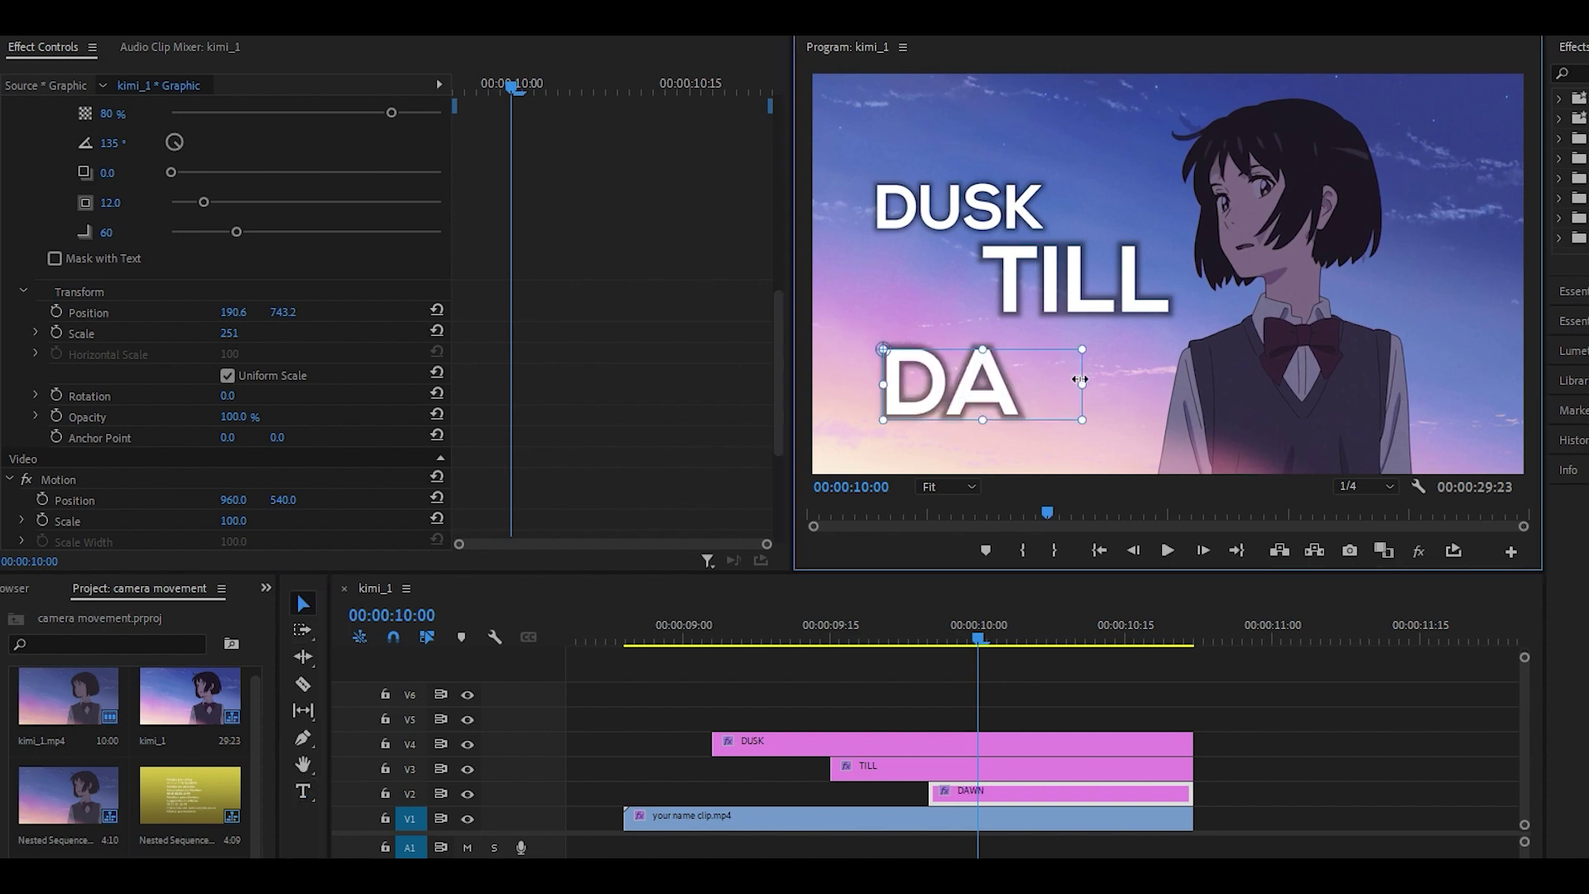
drag(1080, 379, 1181, 379)
drag(234, 312, 155, 312)
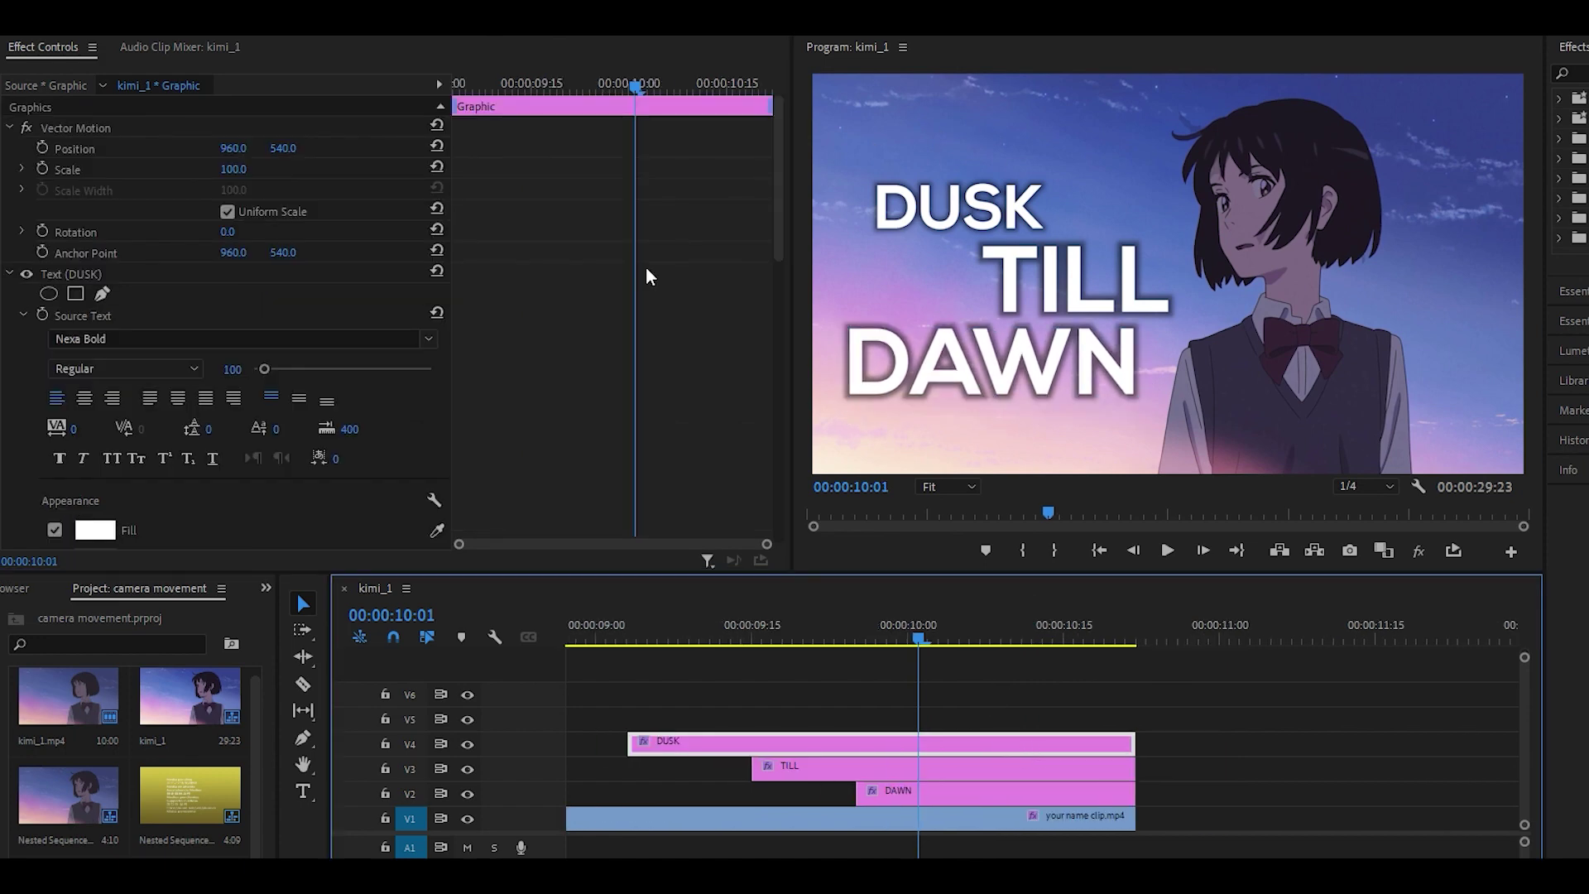
Apply the default Cross Dissolve to the start of the DUSK clip and set its duration to 6 frames.
scroll(629, 298, down, 5)
scroll(639, 381, down, 2)
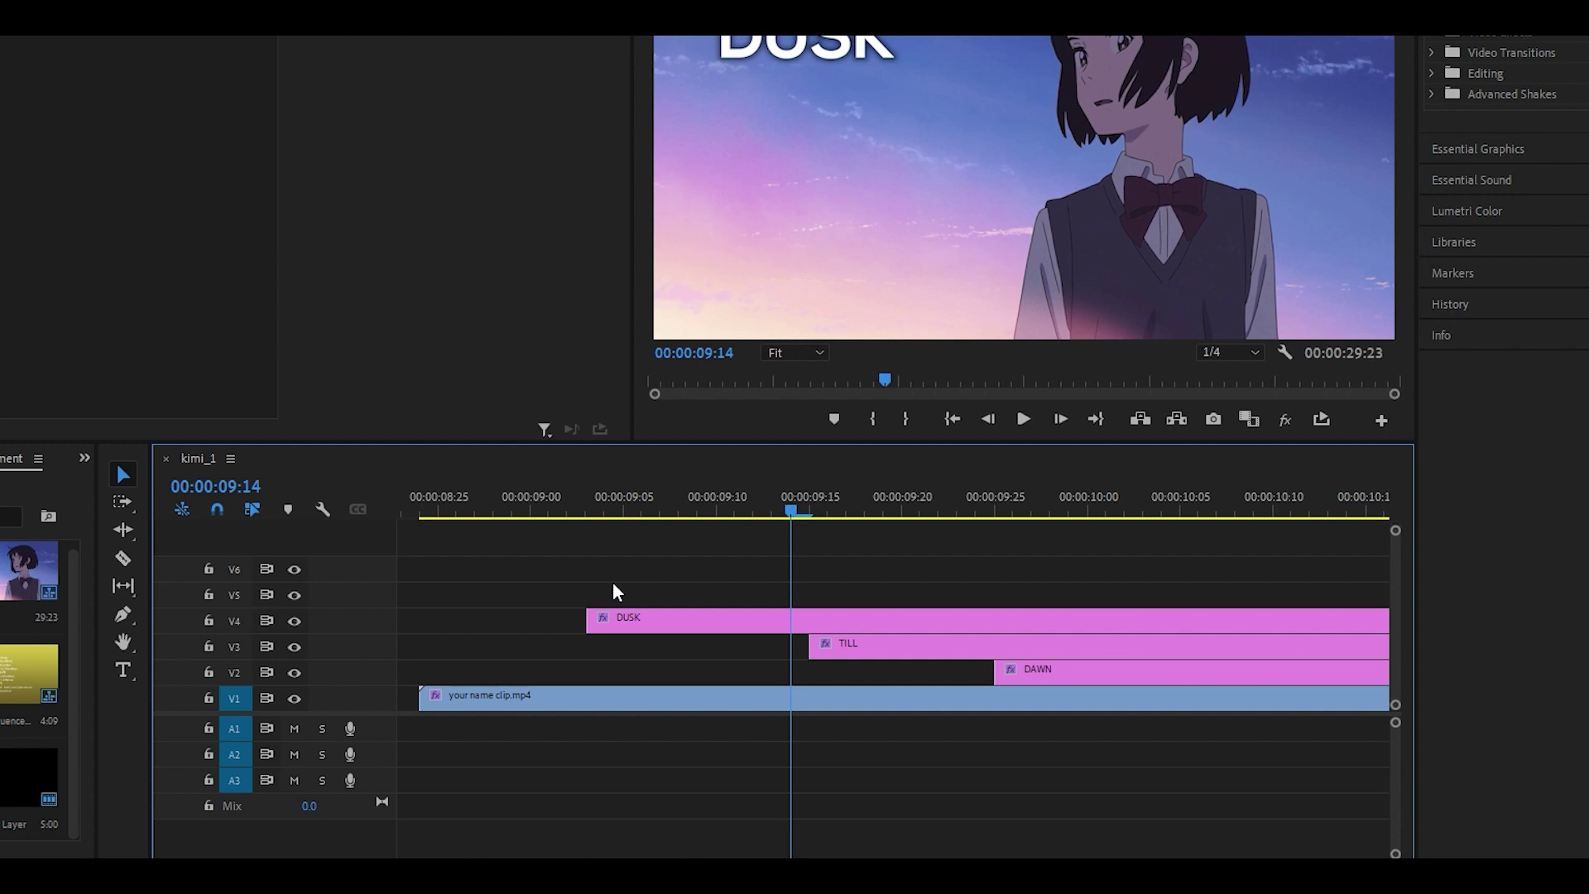
drag(698, 509, 678, 509)
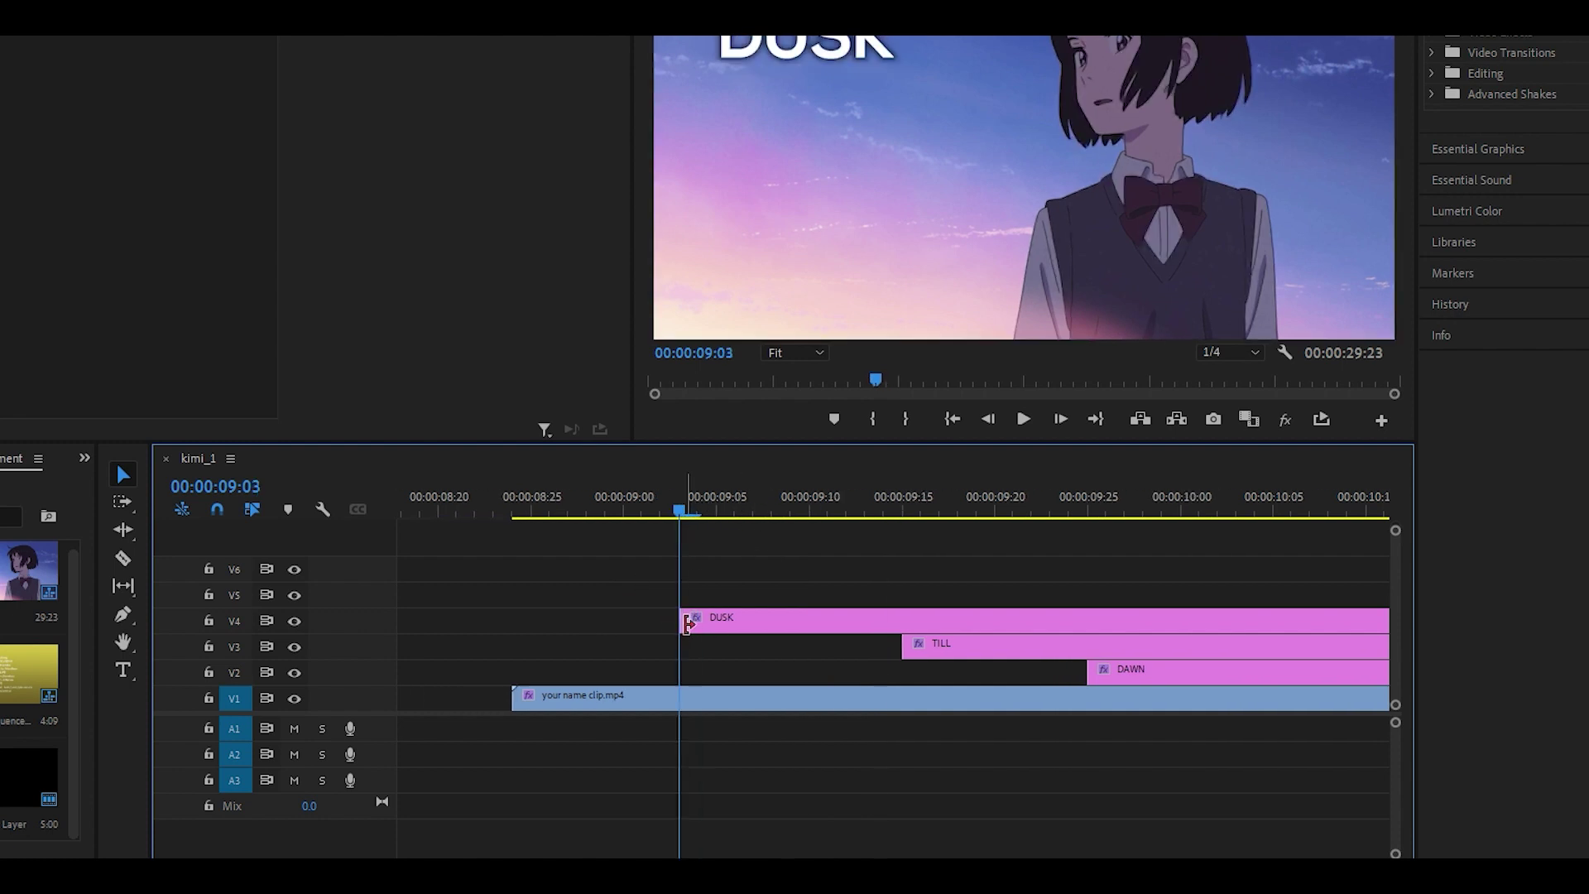
right_click(673, 618)
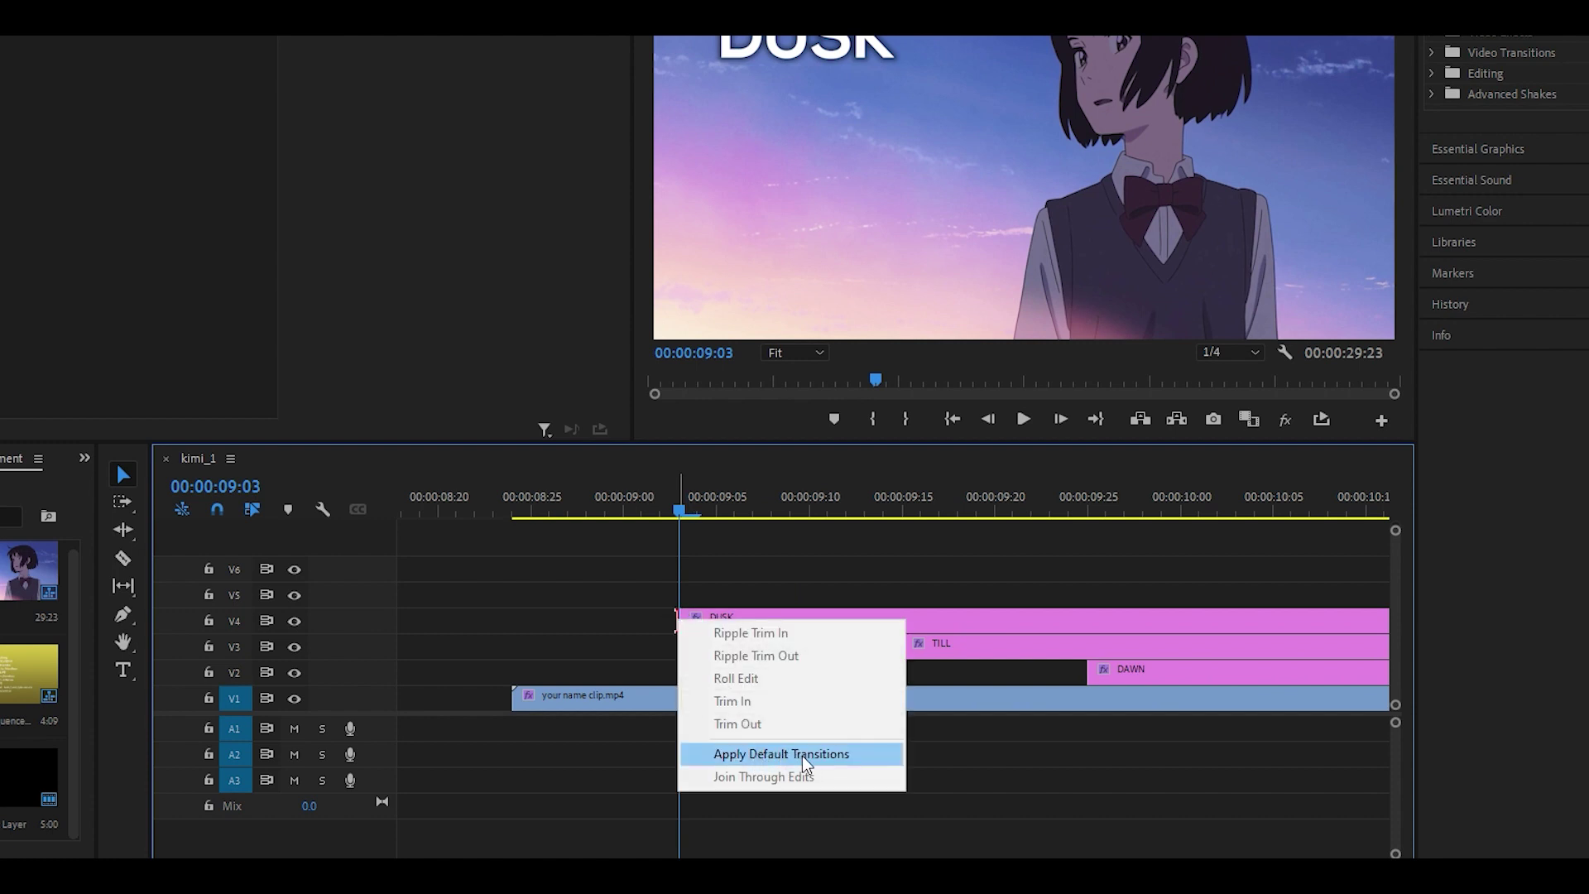
click(833, 755)
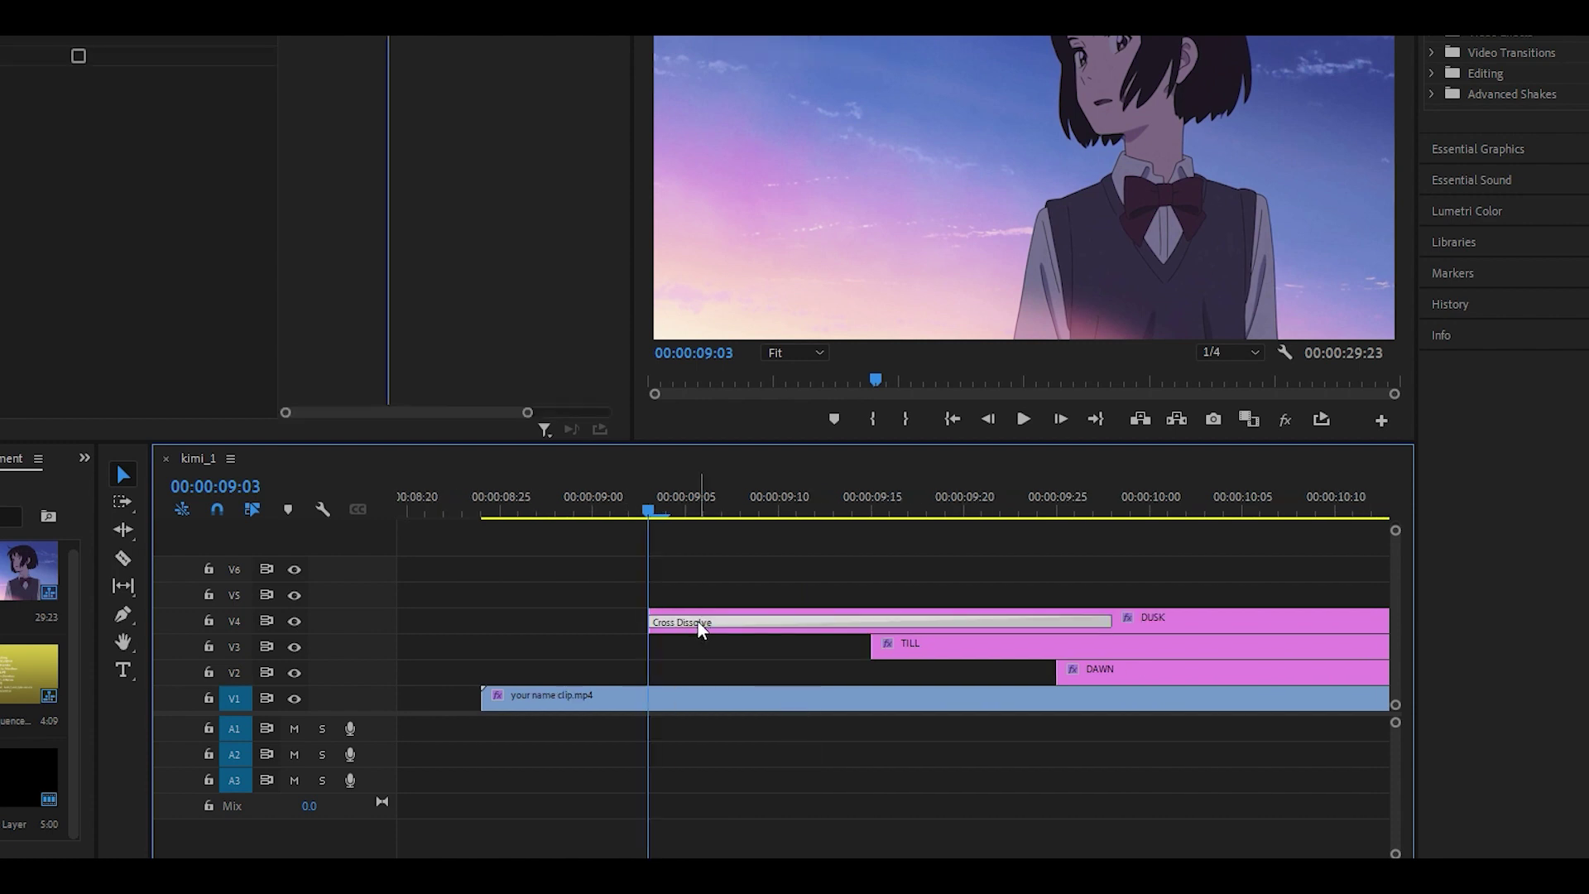
double_click(701, 629)
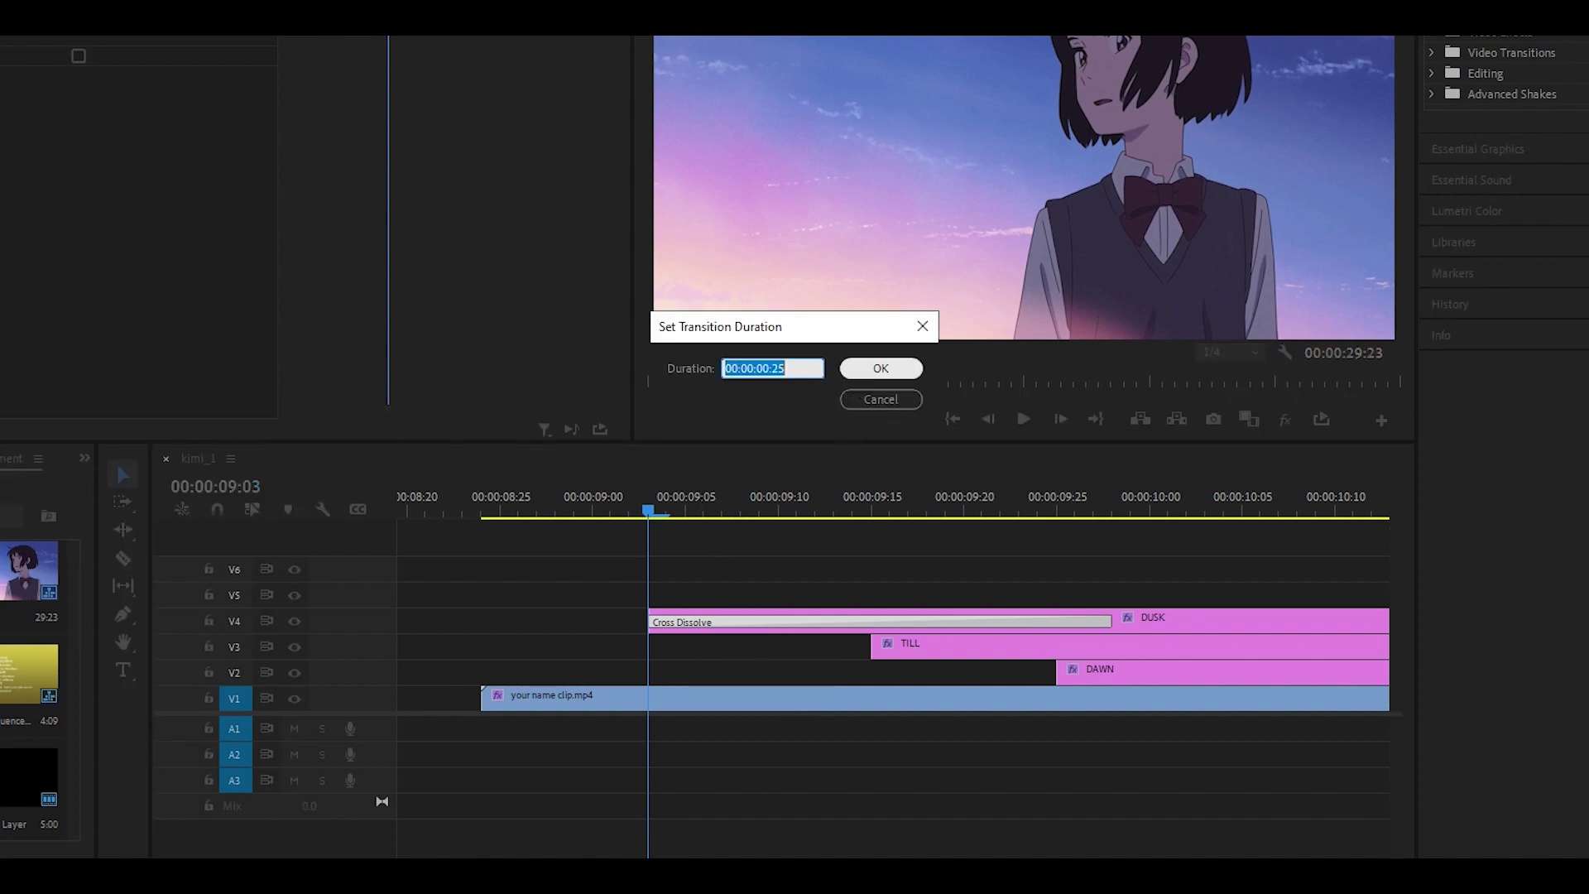
text(6)
click(893, 377)
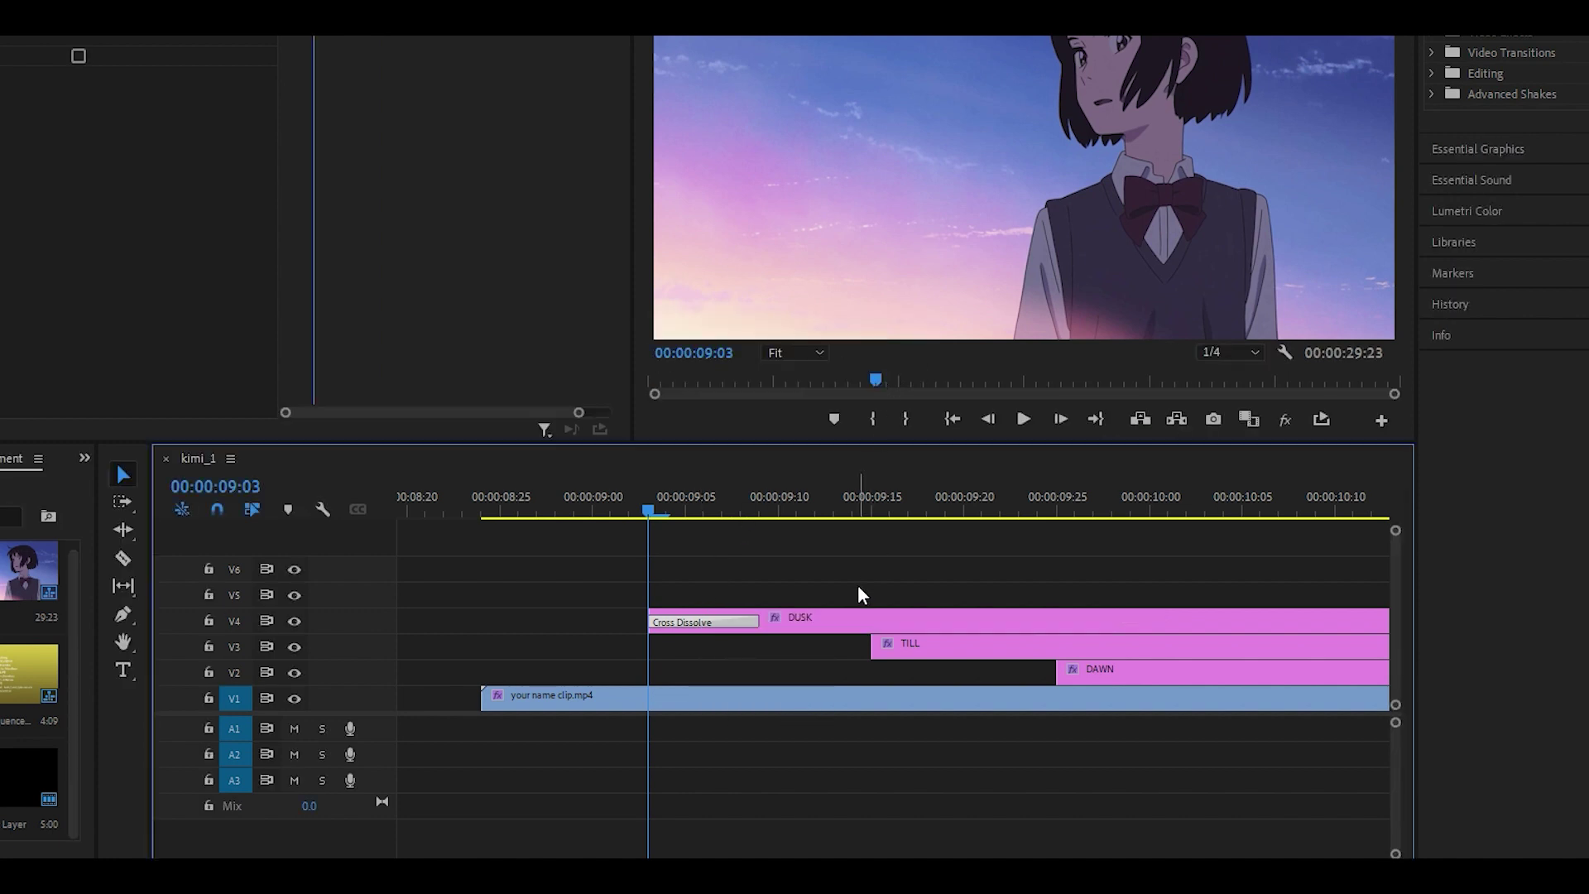
Add a Cross Dissolve to the starts of the TILL and DAWN clips and set each duration to 6 frames.
scroll(858, 589, up, 1)
scroll(844, 588, down, 3)
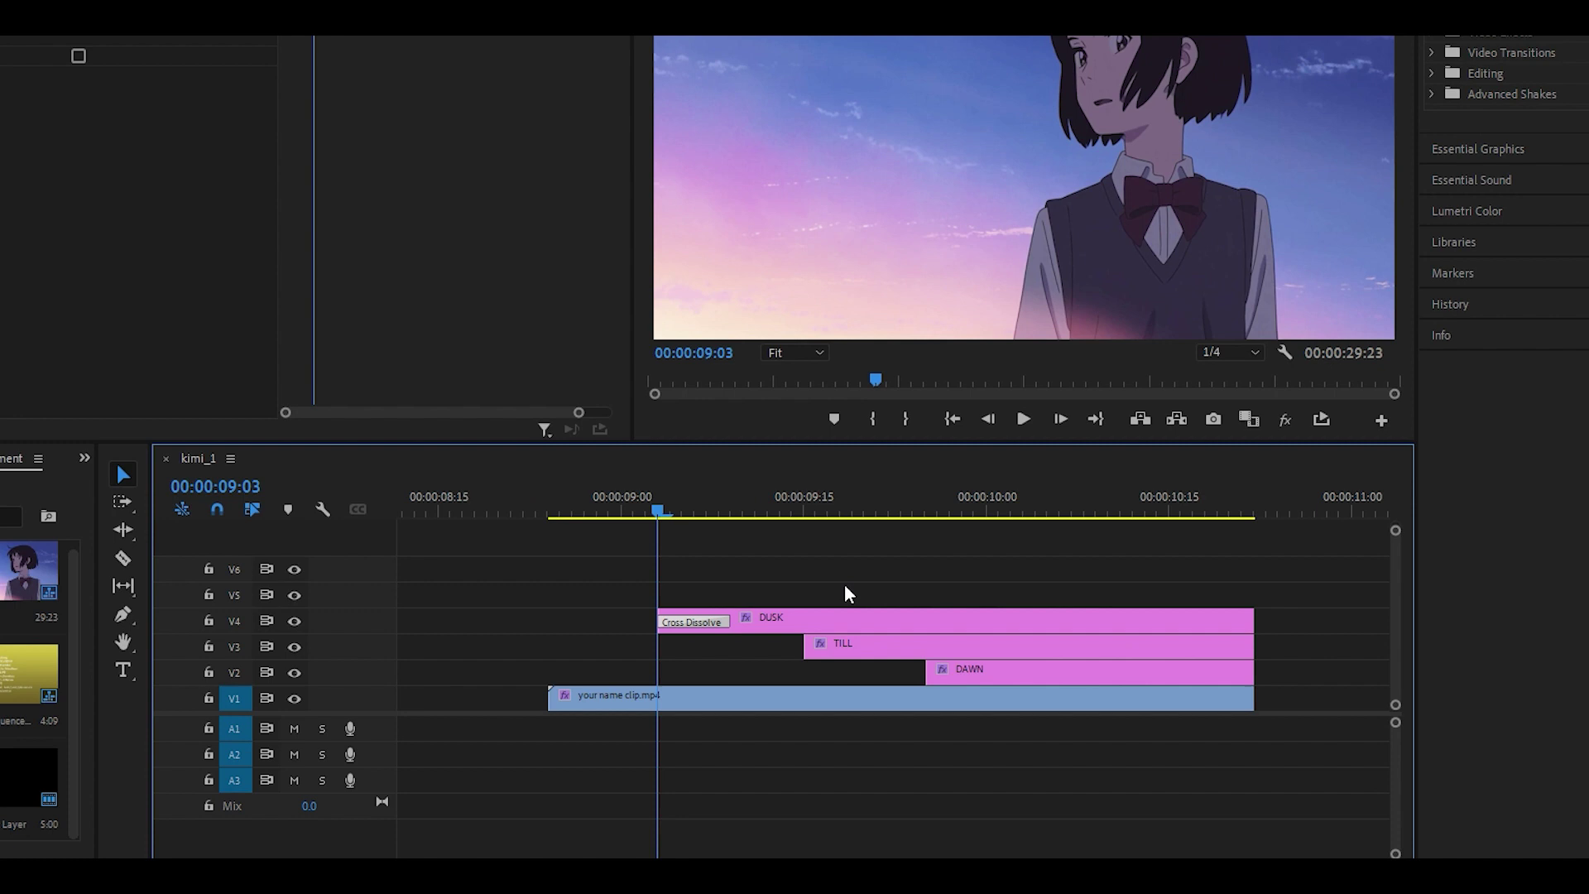
scroll(790, 646, up, 1)
right_click(774, 649)
click(876, 786)
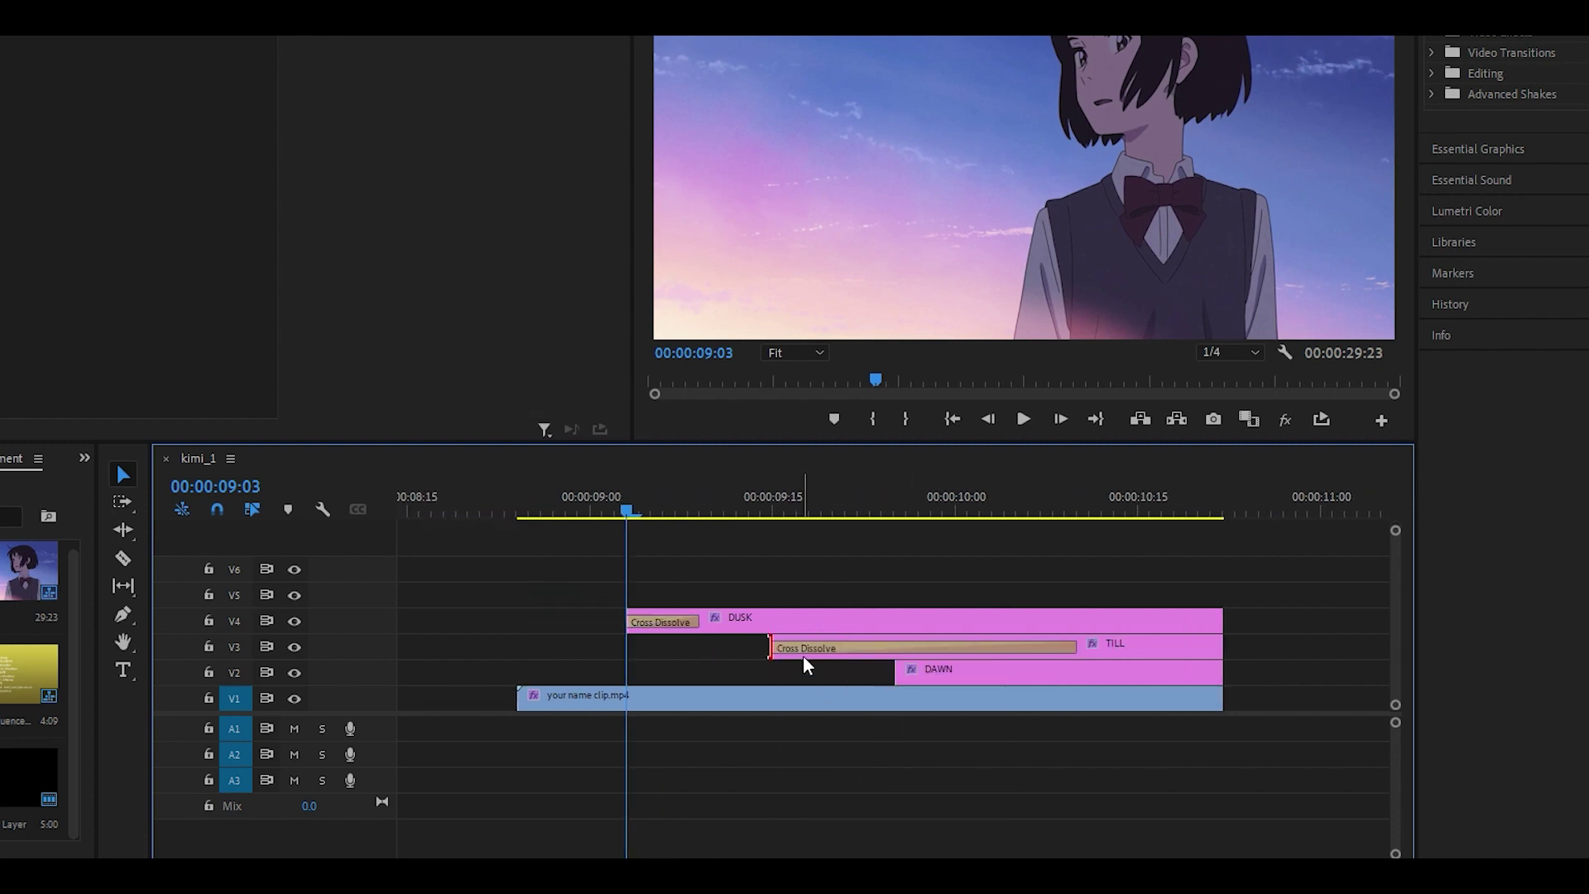
double_click(816, 652)
text(6)
click(878, 369)
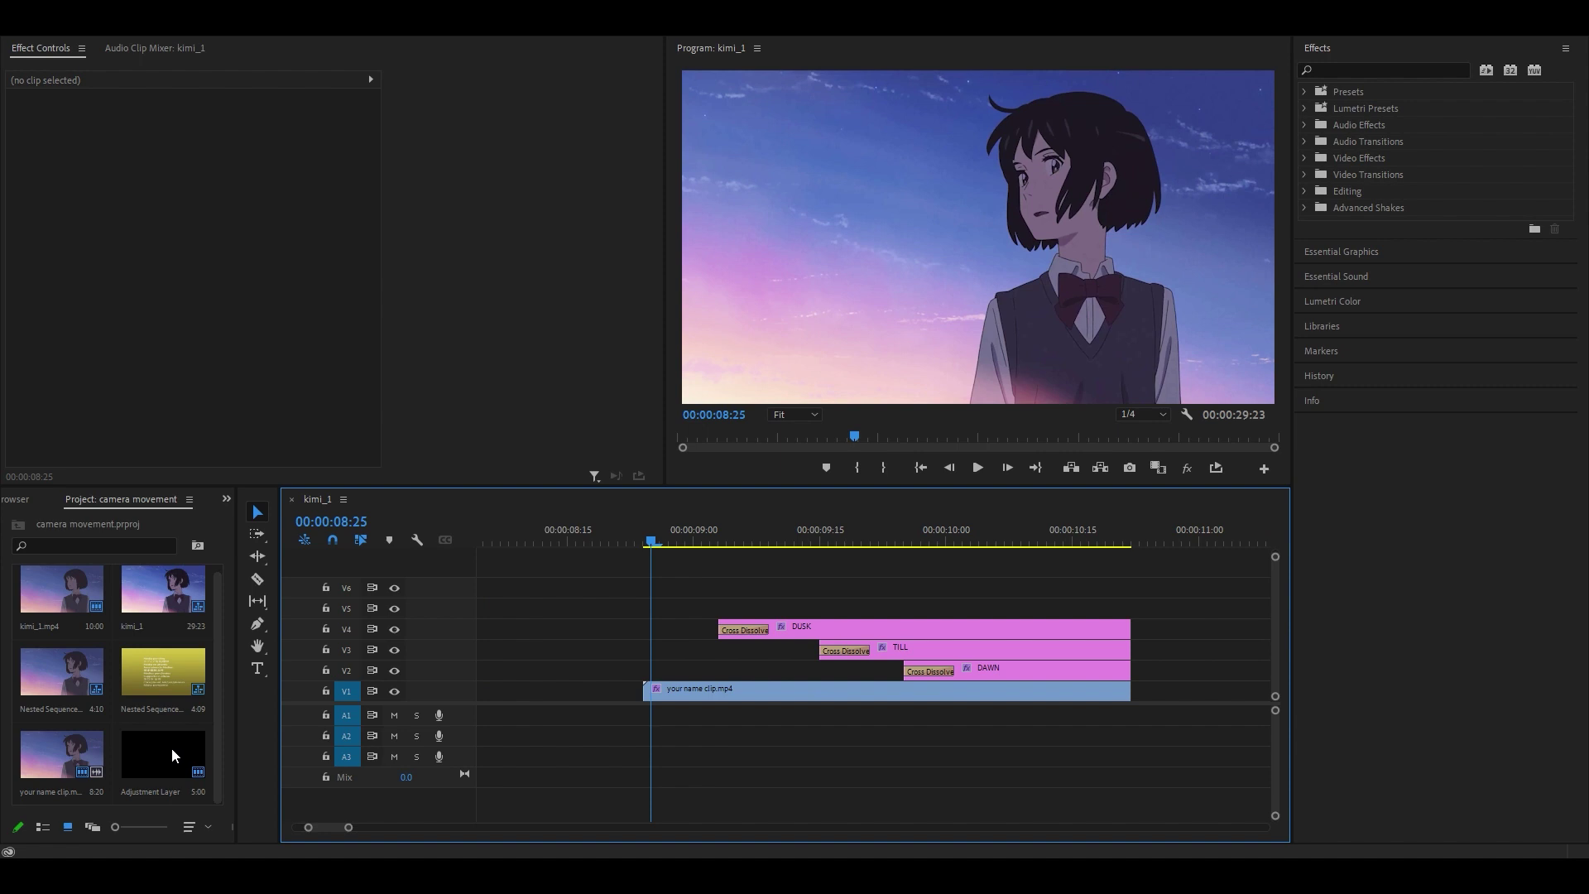
Place the adjustment layer on V5 above the text clips and apply S_WarpTransform with Wrap X and Wrap Y set to Reflect.
drag(162, 753, 649, 608)
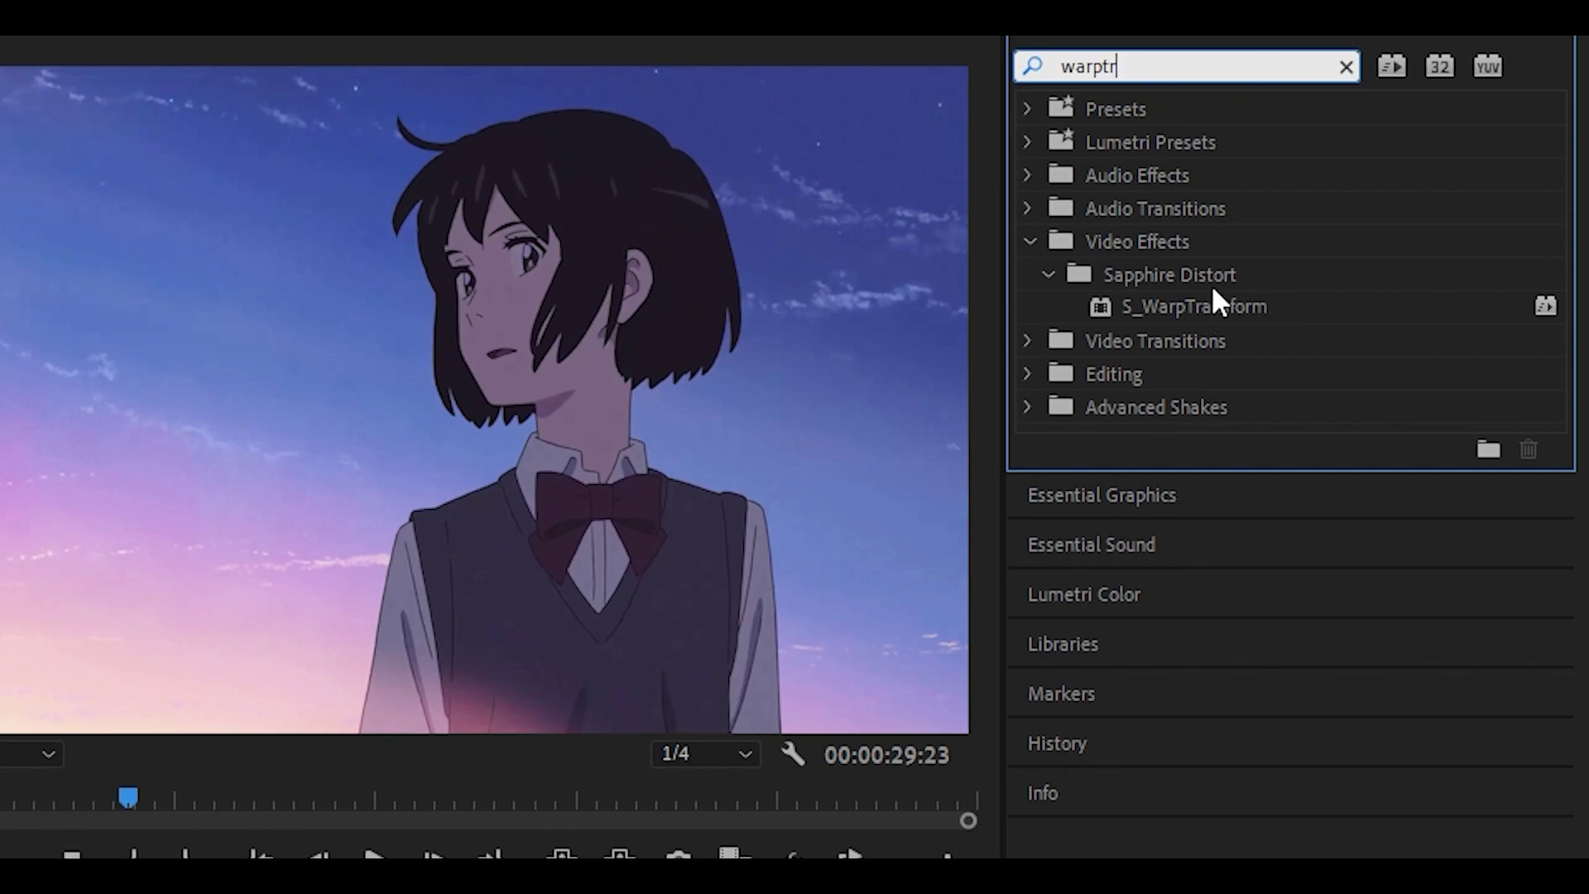
drag(1226, 304, 589, 480)
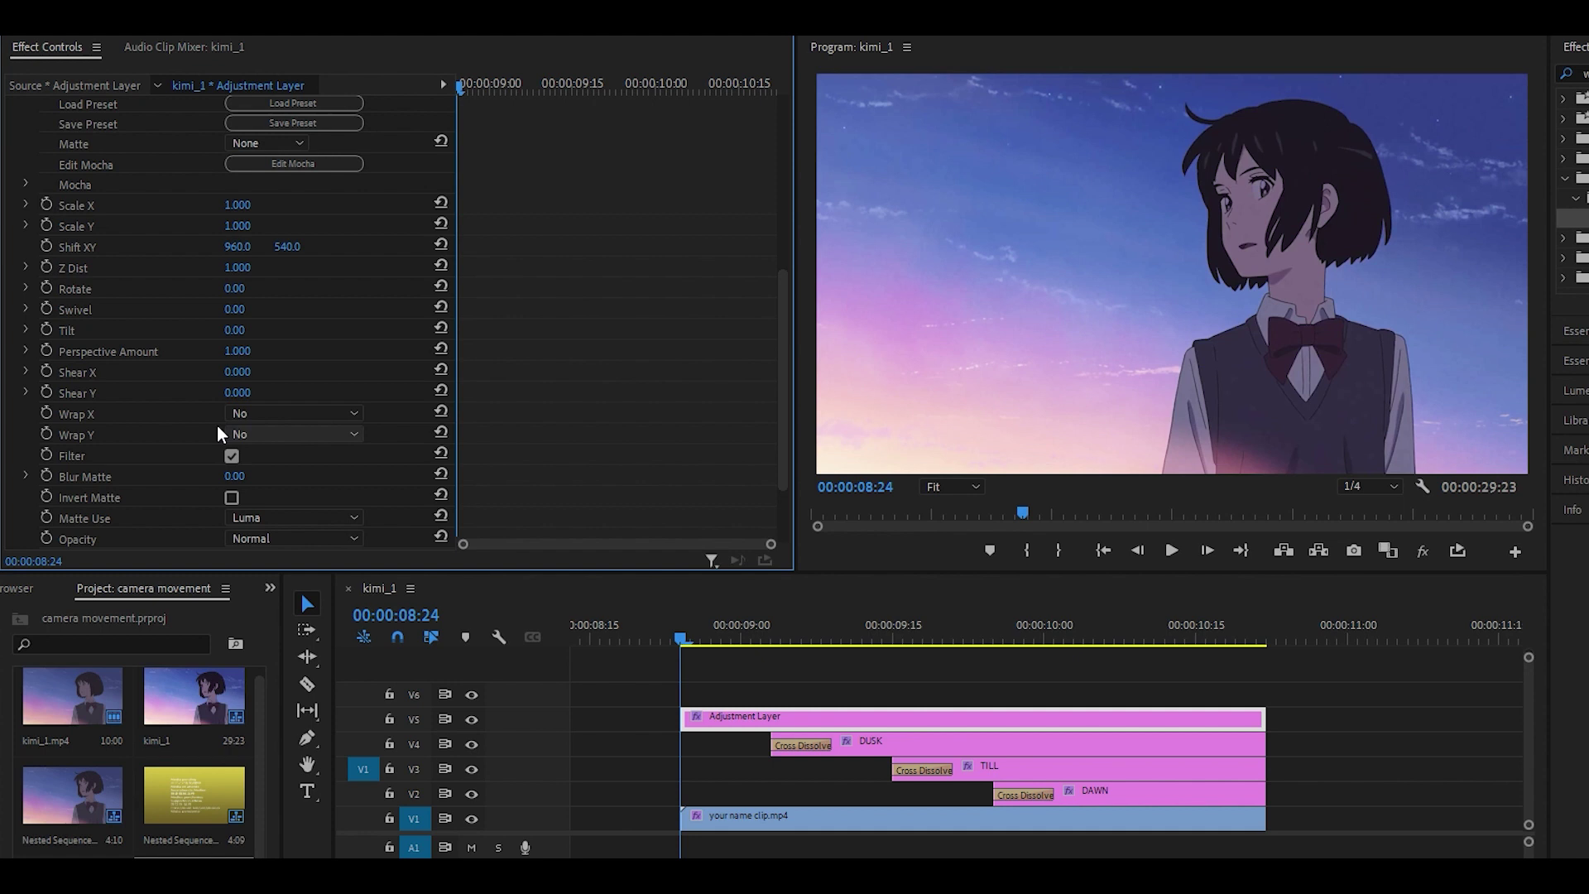
click(256, 409)
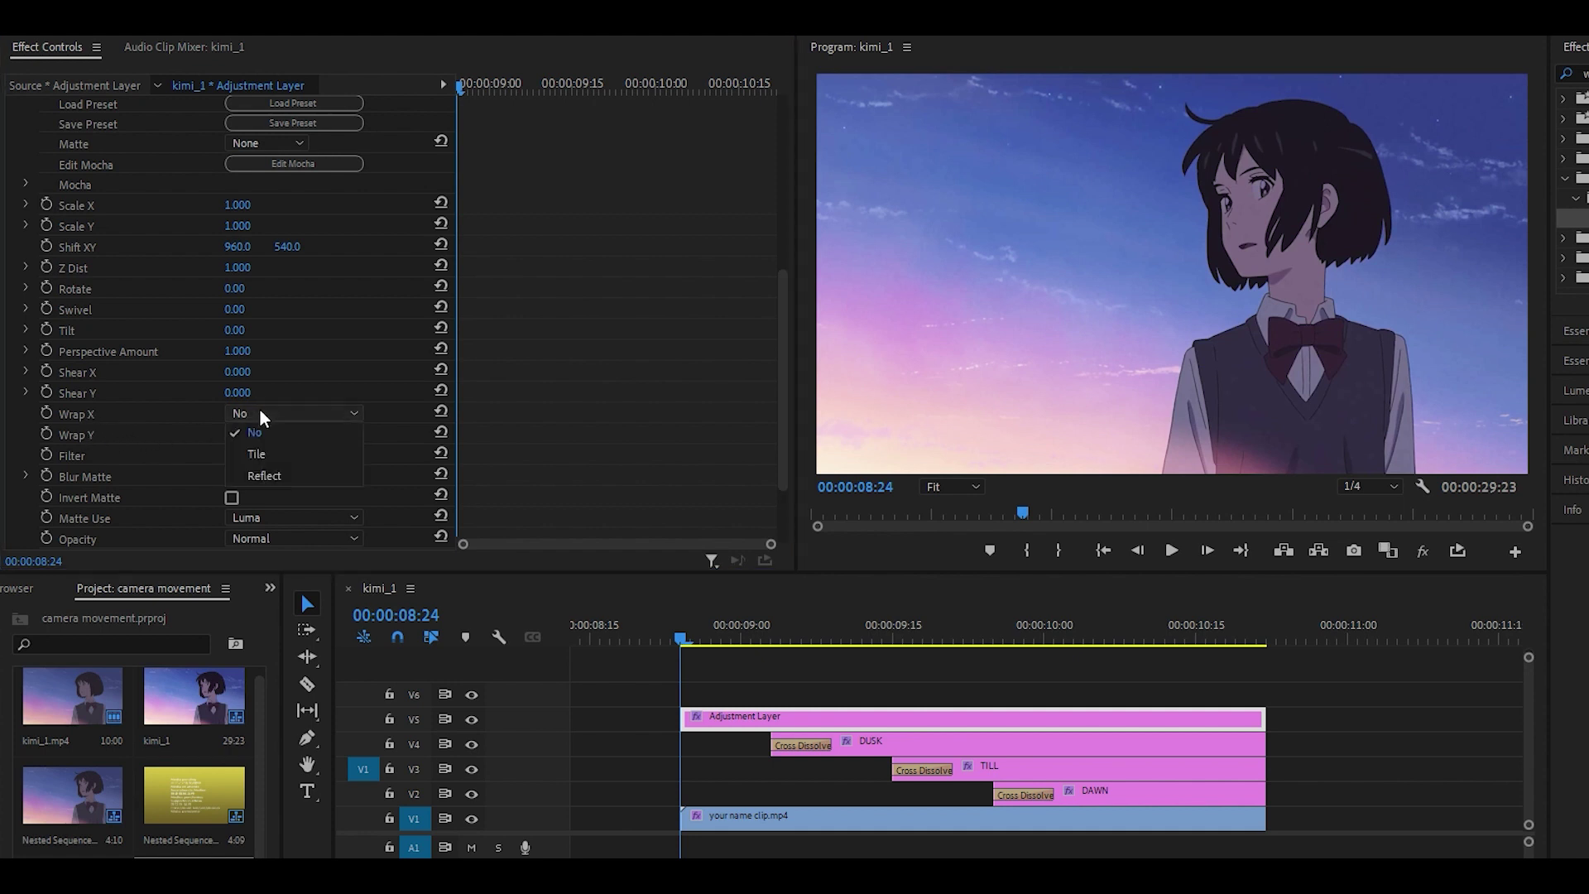
click(276, 473)
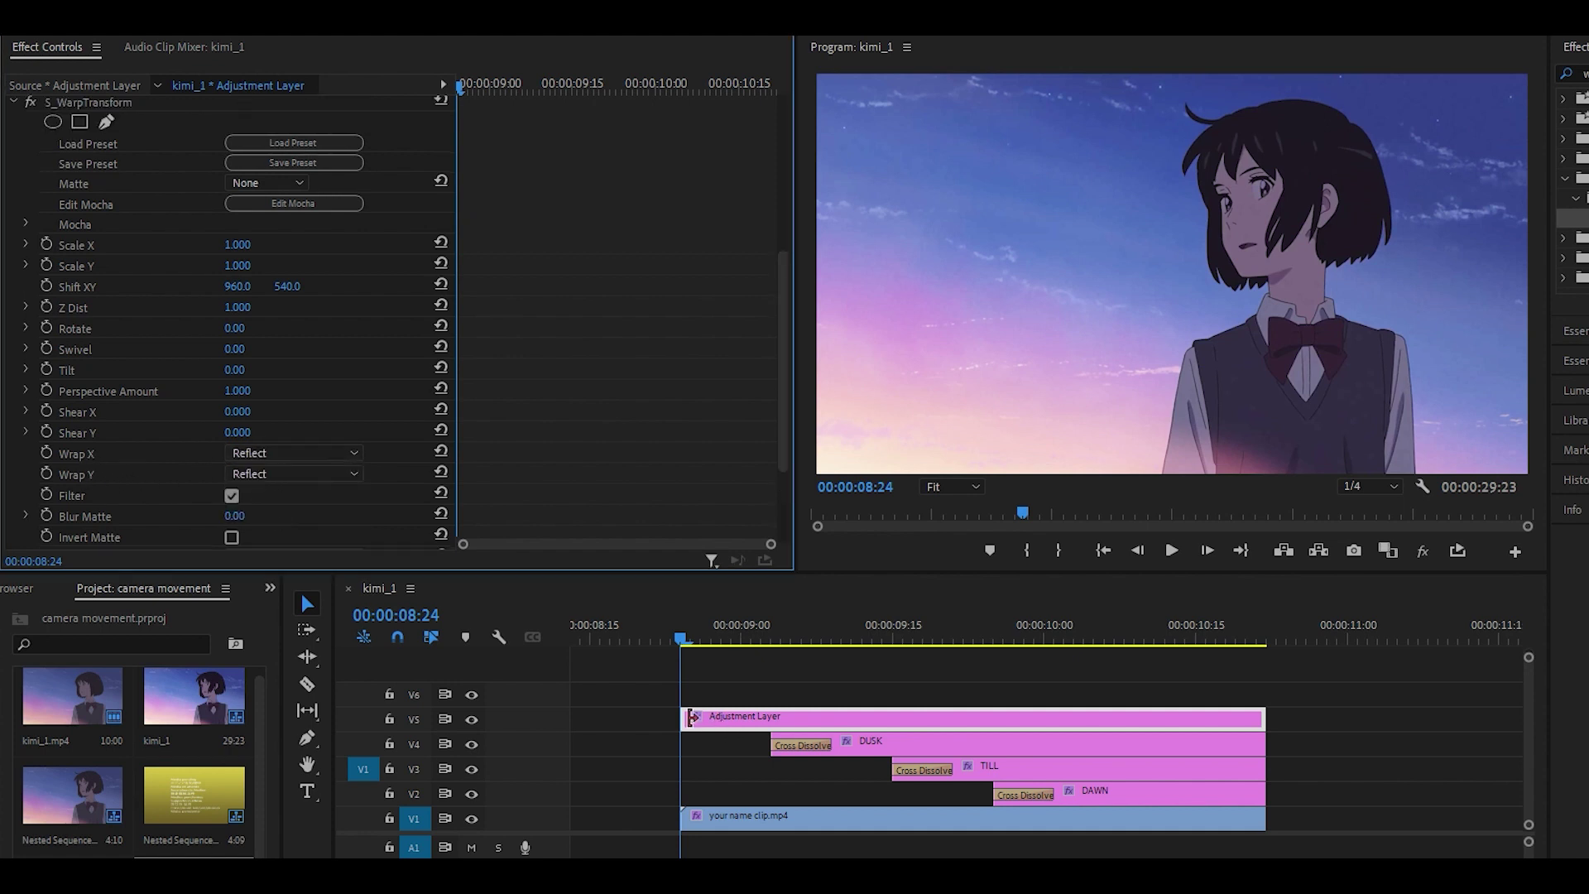
Start Shift XY and Z Dist keyframes at 00:00:08:24, and set Z Dist to 0.6 at 00:00:09:03 where DUSK begins.
click(47, 285)
click(49, 307)
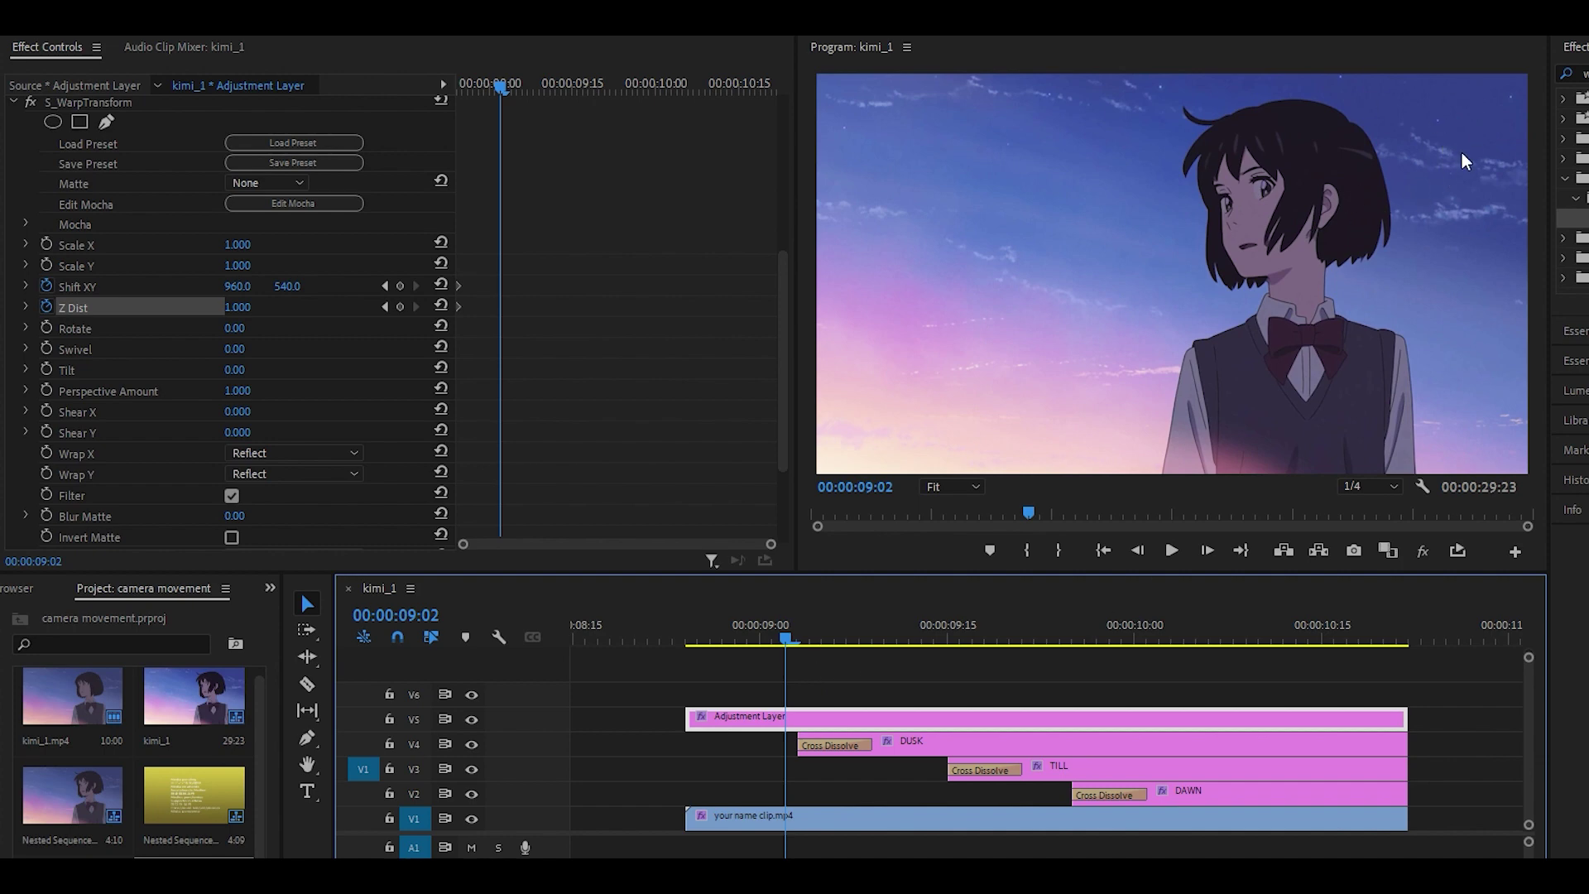
scroll(875, 694, up, 2)
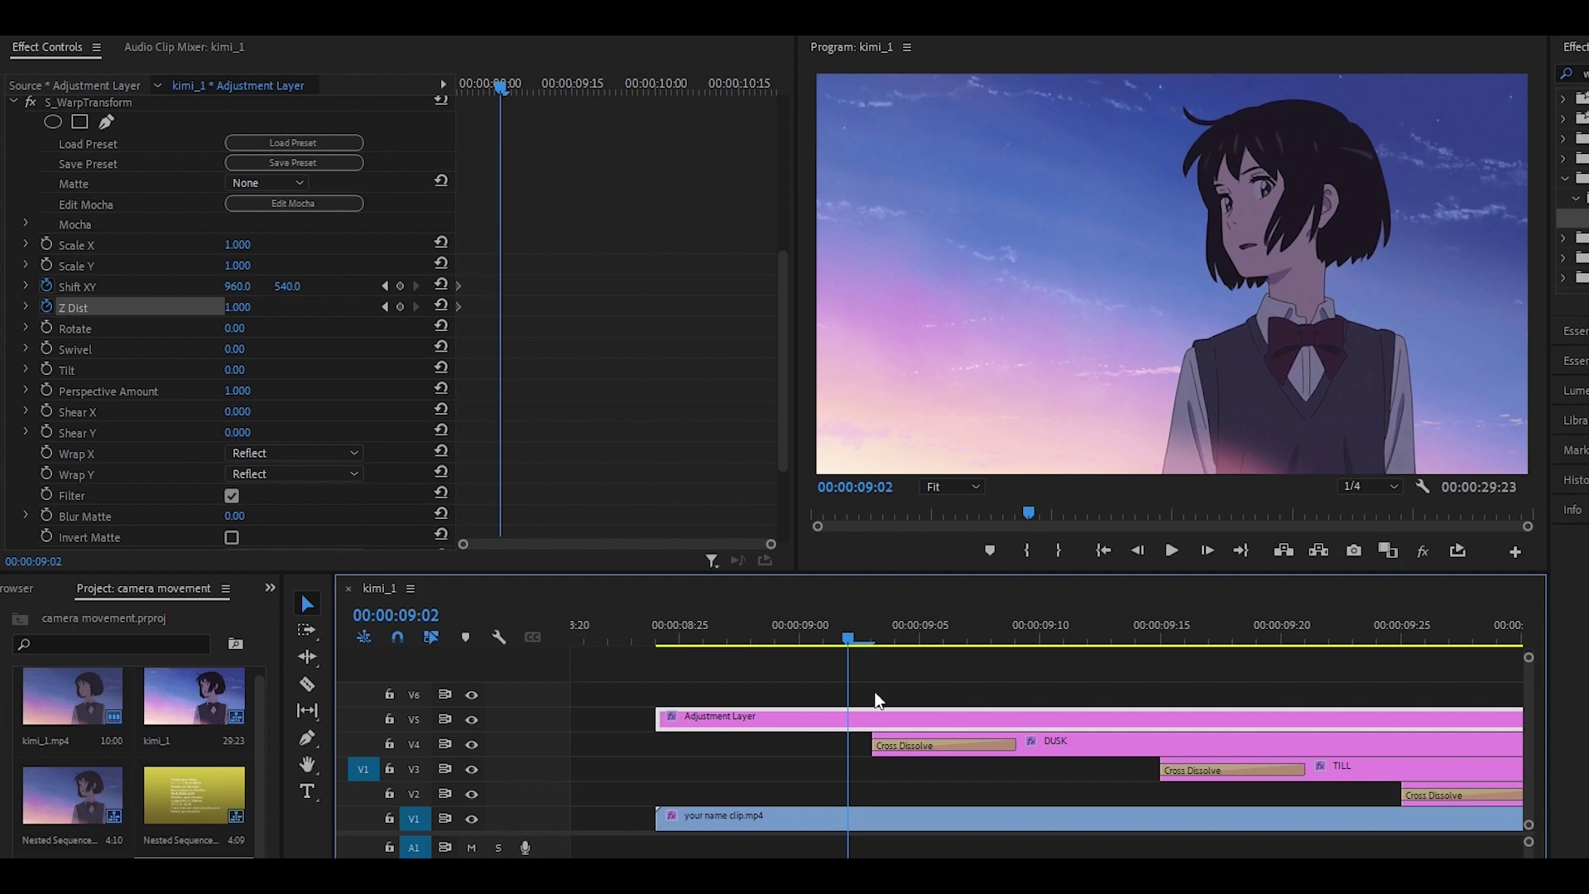
drag(933, 643, 997, 650)
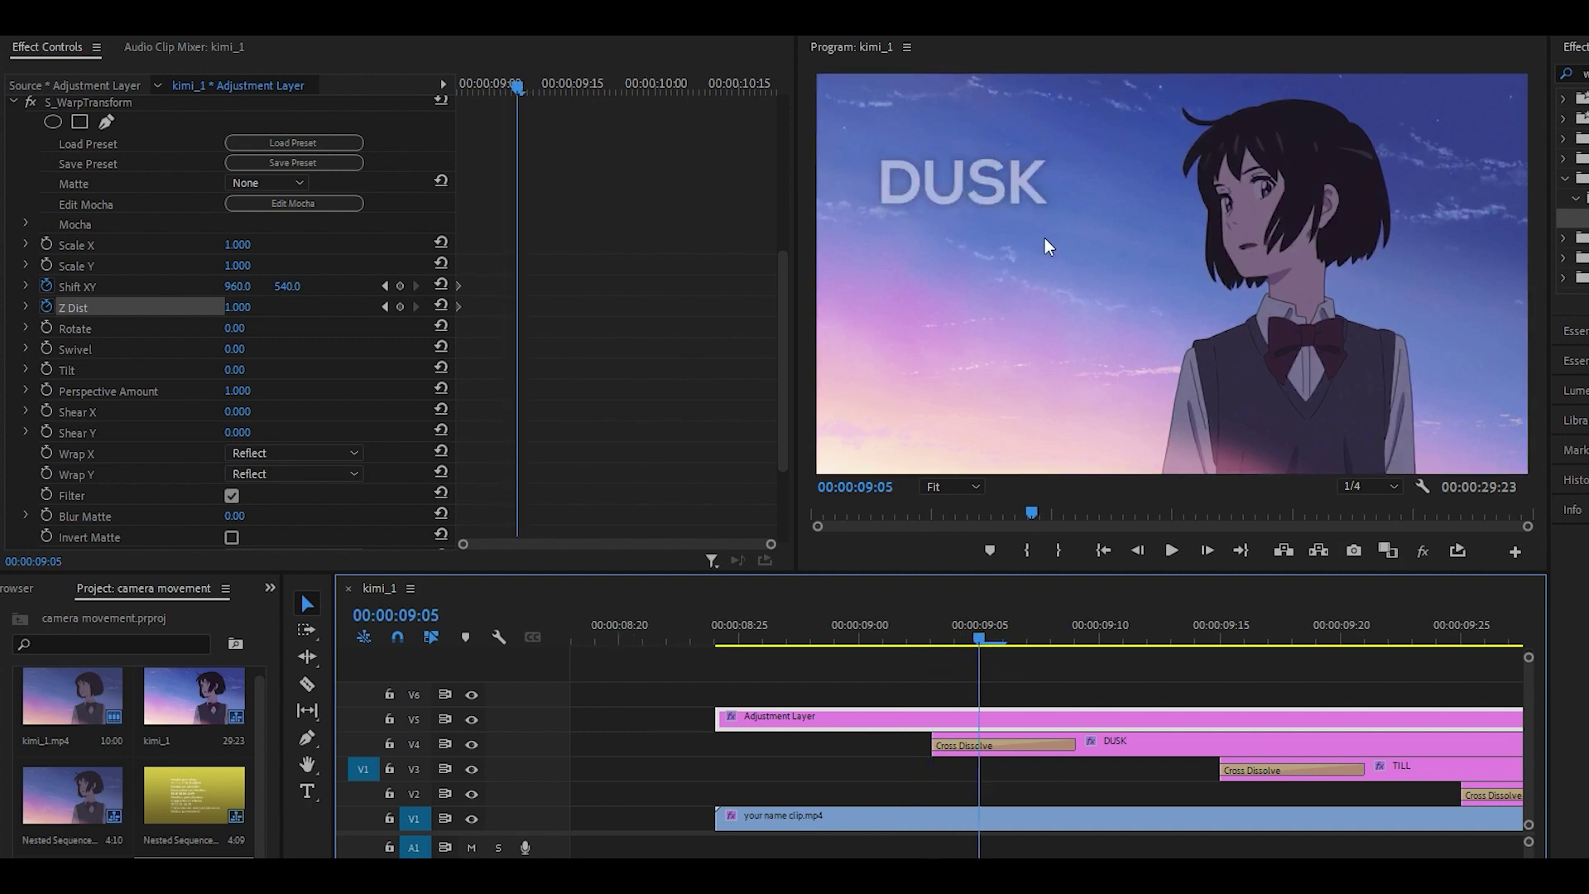
key(Left)
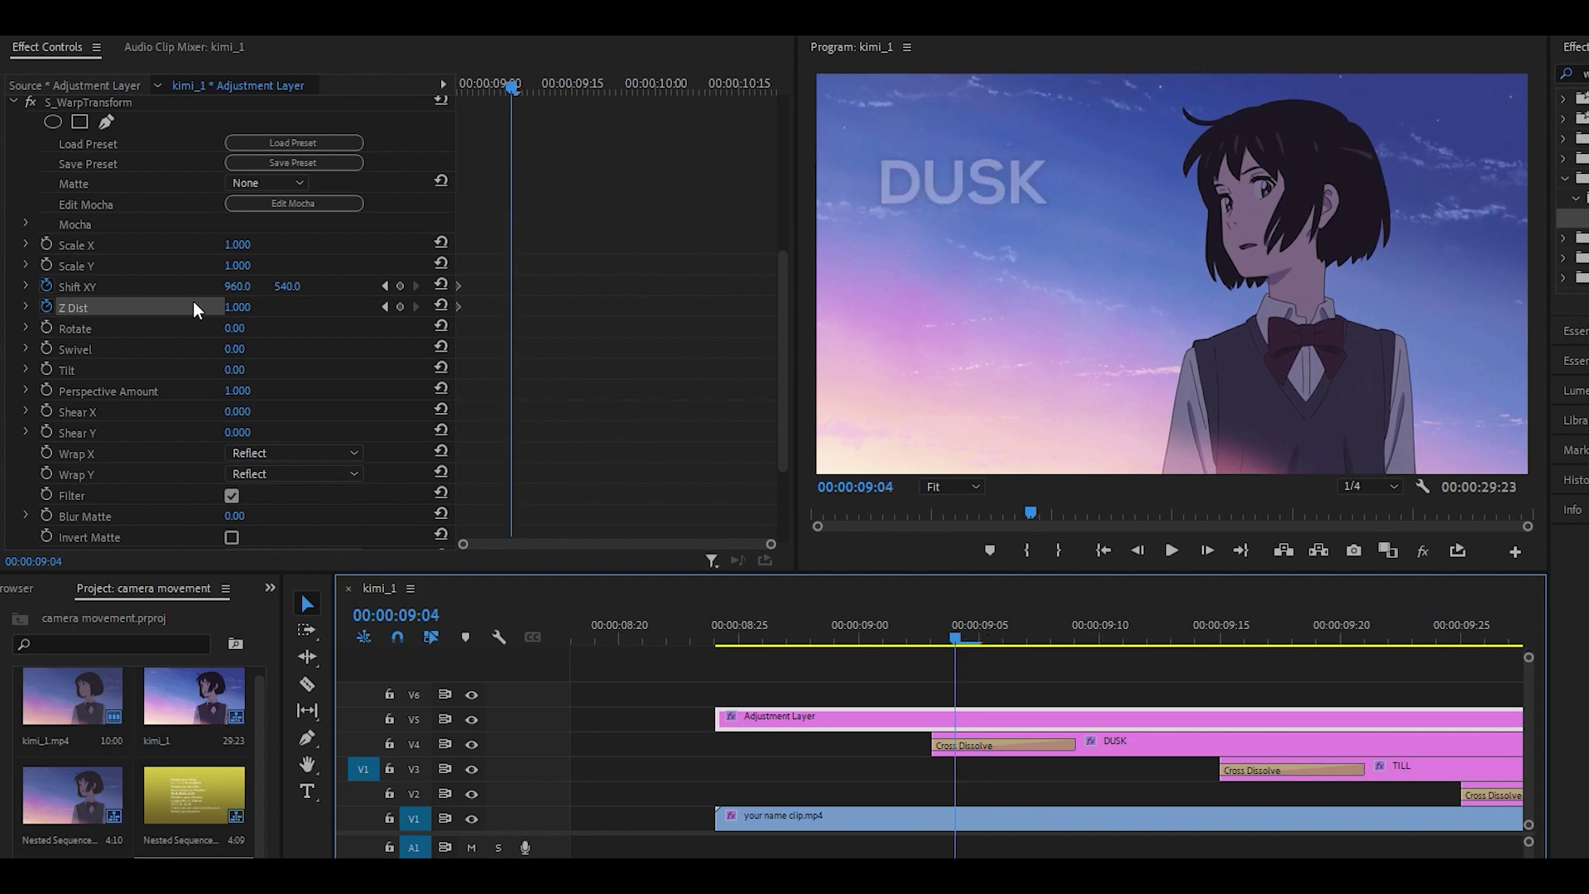
click(932, 634)
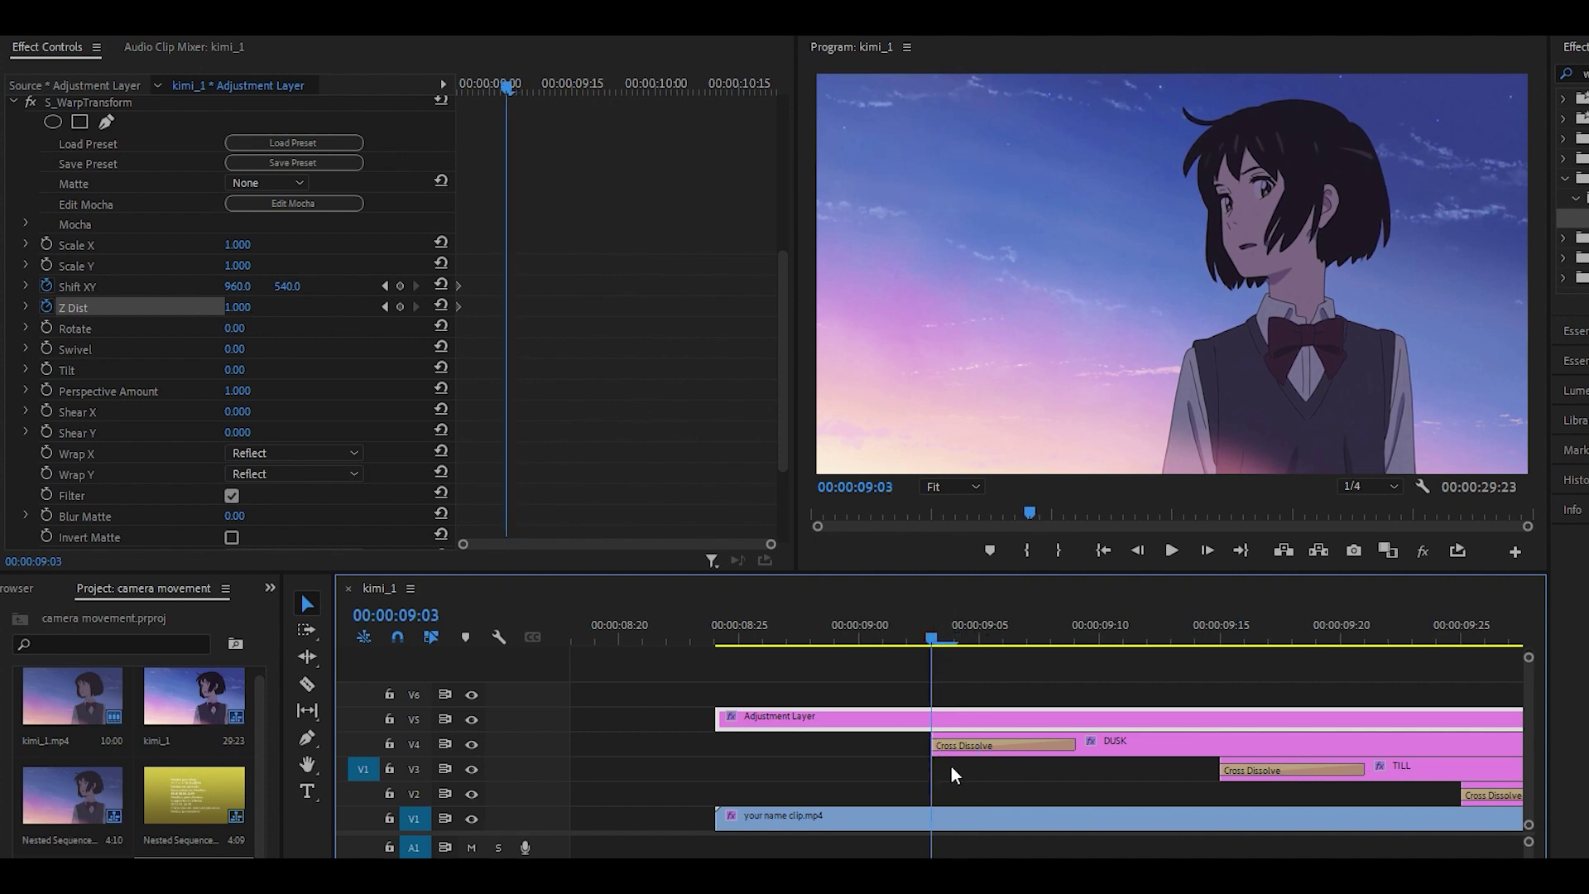
click(665, 323)
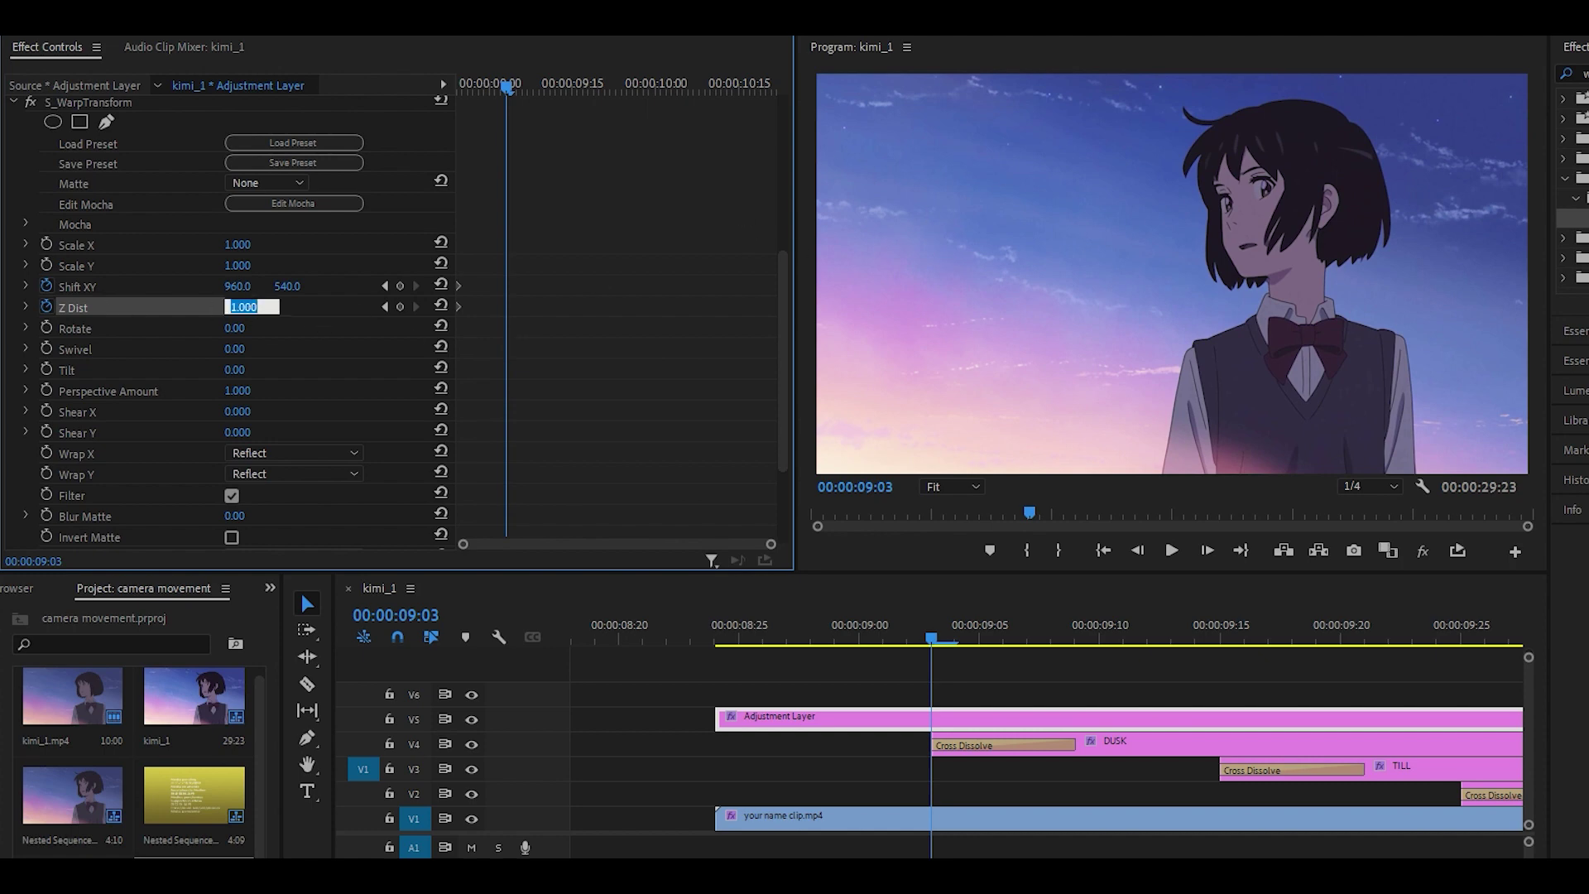
key(Return)
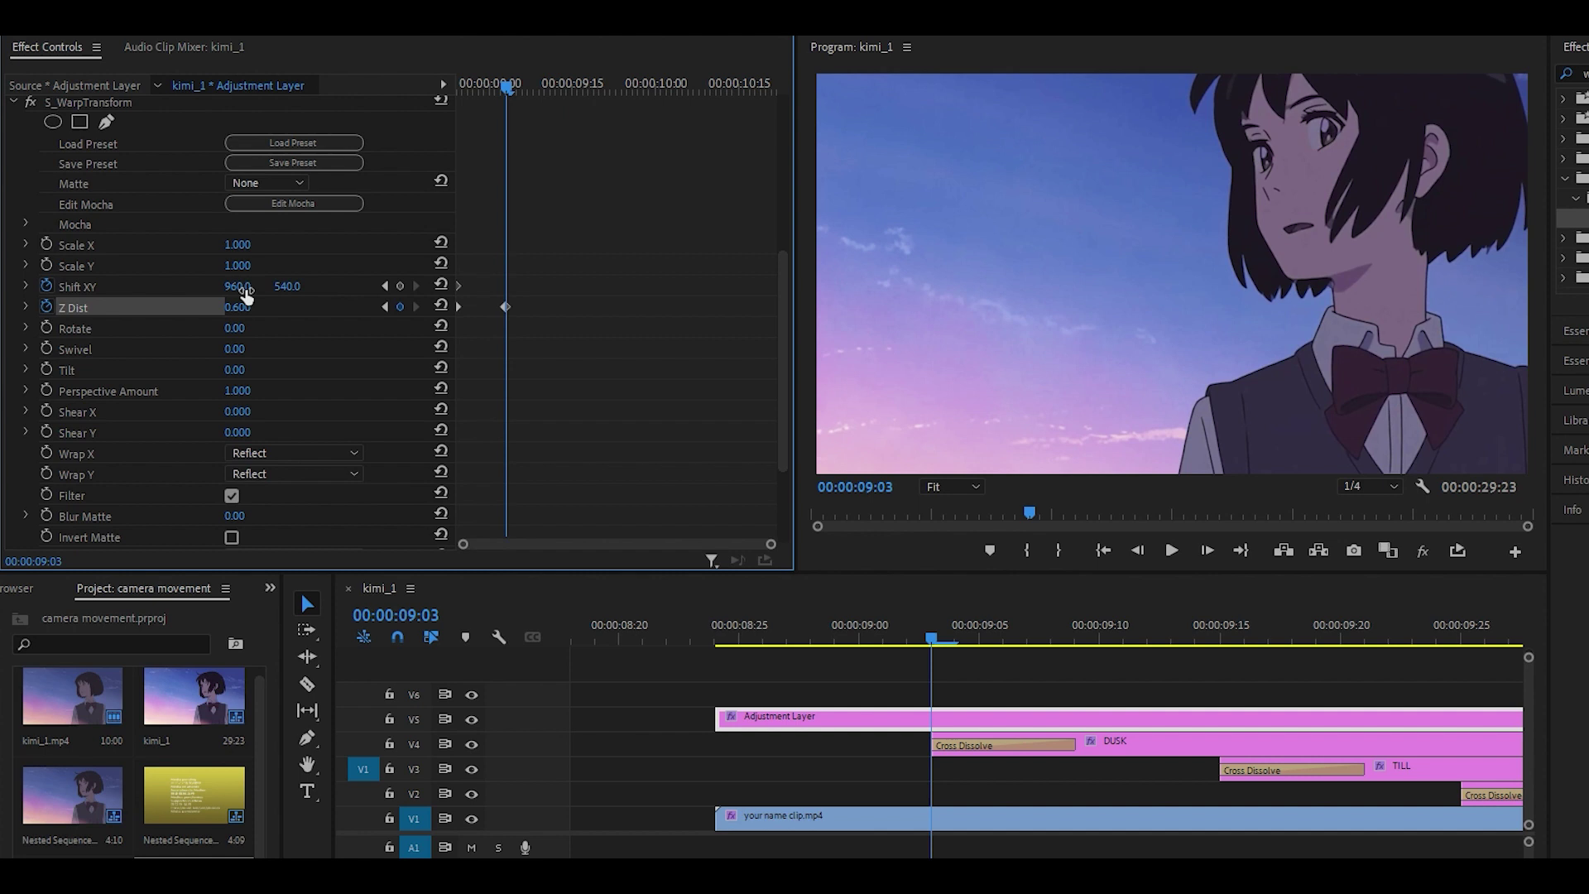
Frame the DUSK text with Shift XY at 1561.0, 877.0, moving the second Shift XY and Z Dist keyframes to 00:00:09:07.
drag(240, 288, 602, 288)
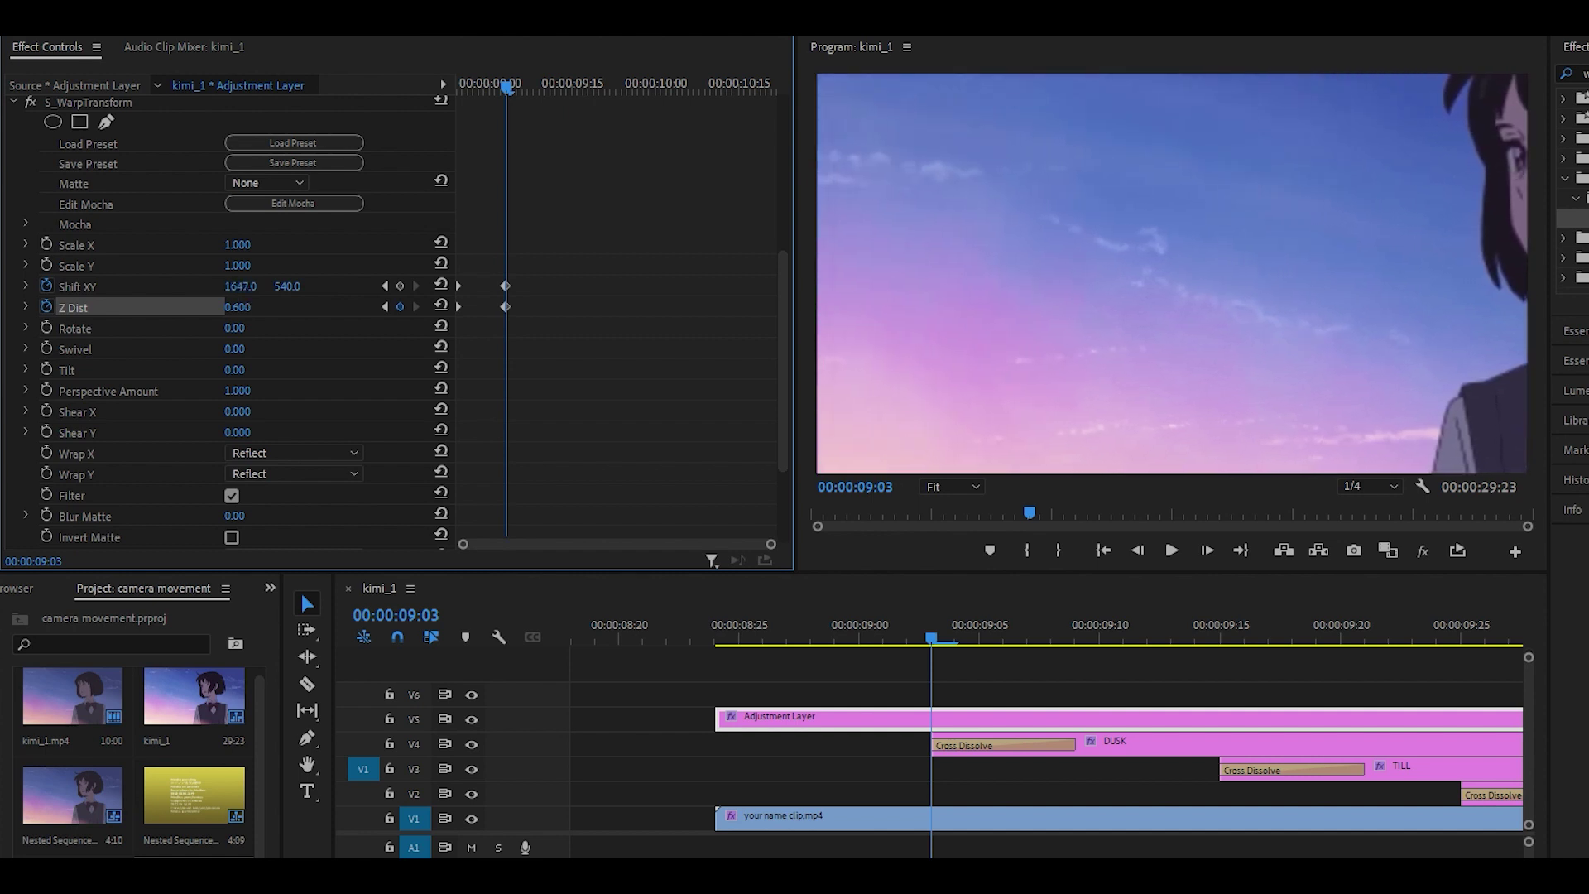
click(983, 631)
drag(986, 629, 1028, 635)
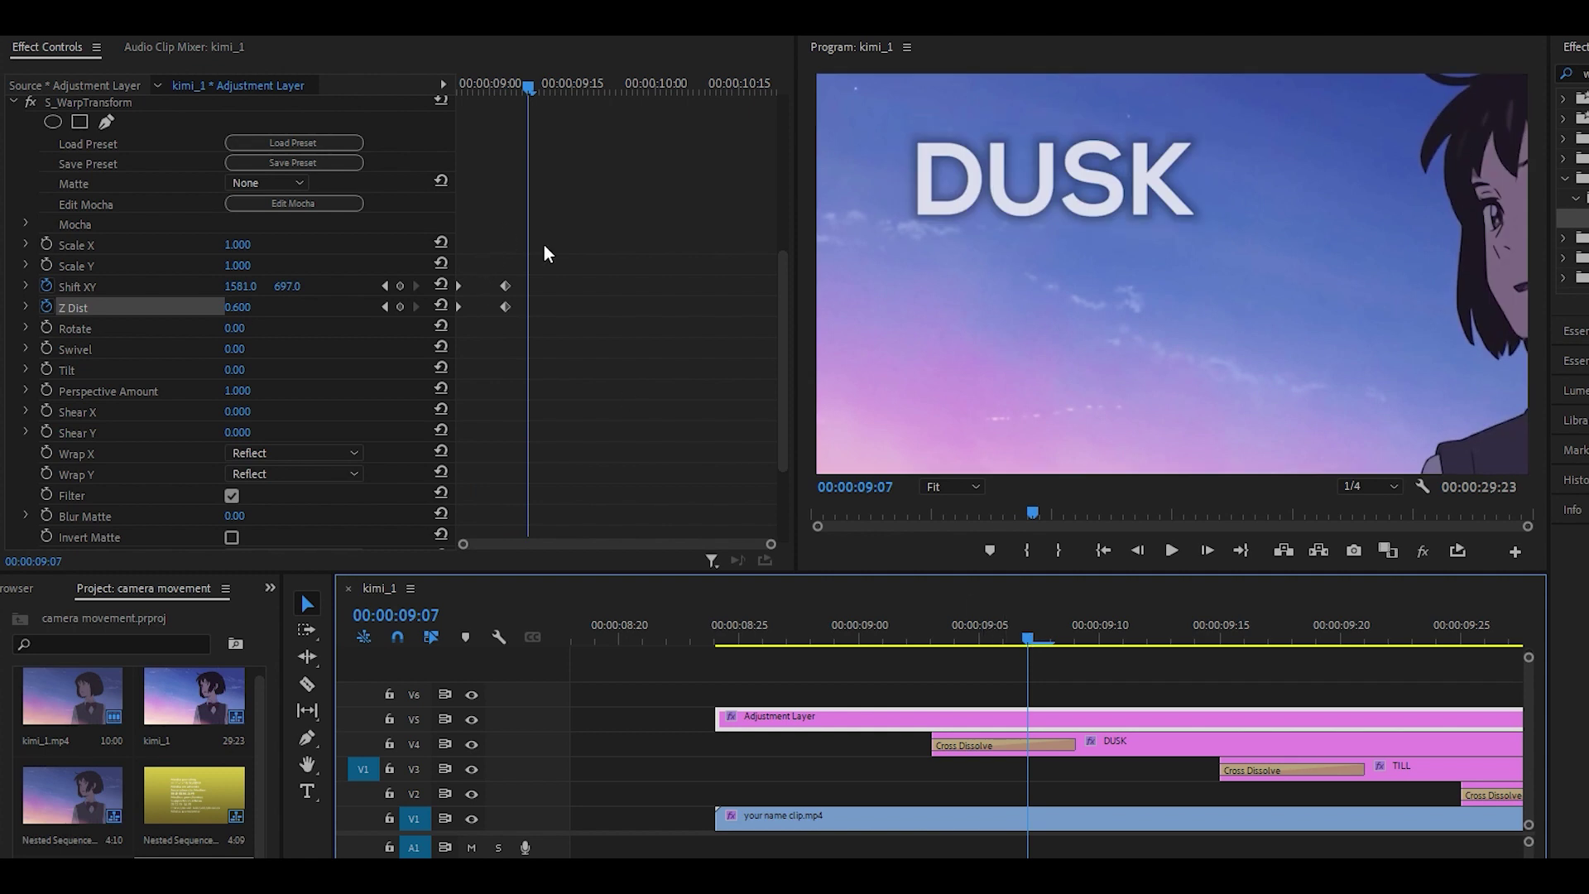
drag(544, 245, 506, 308)
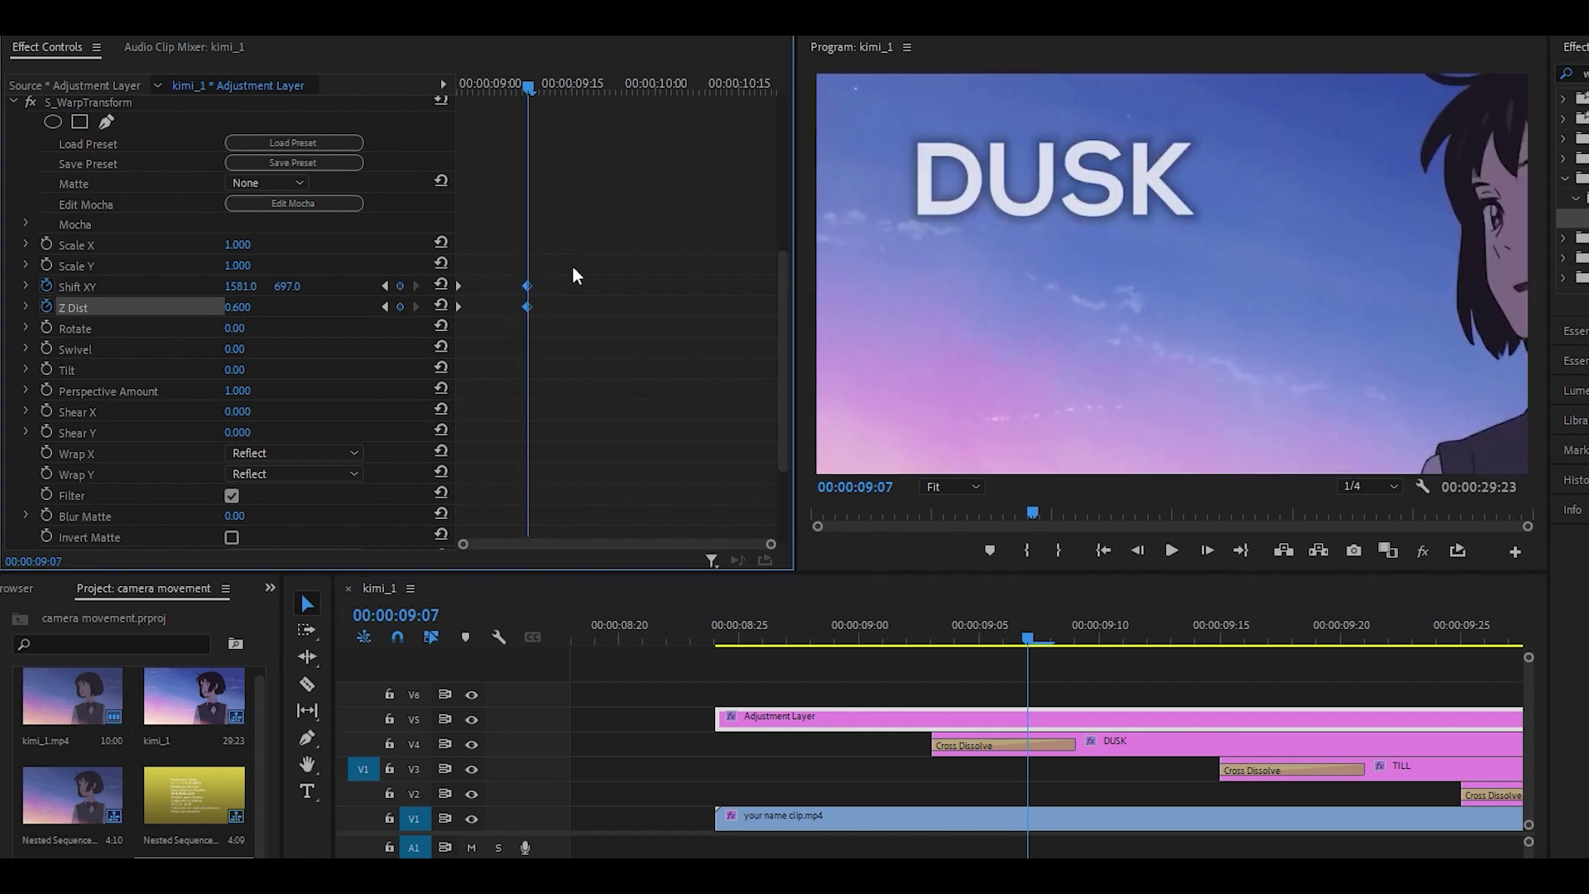
drag(301, 289, 405, 289)
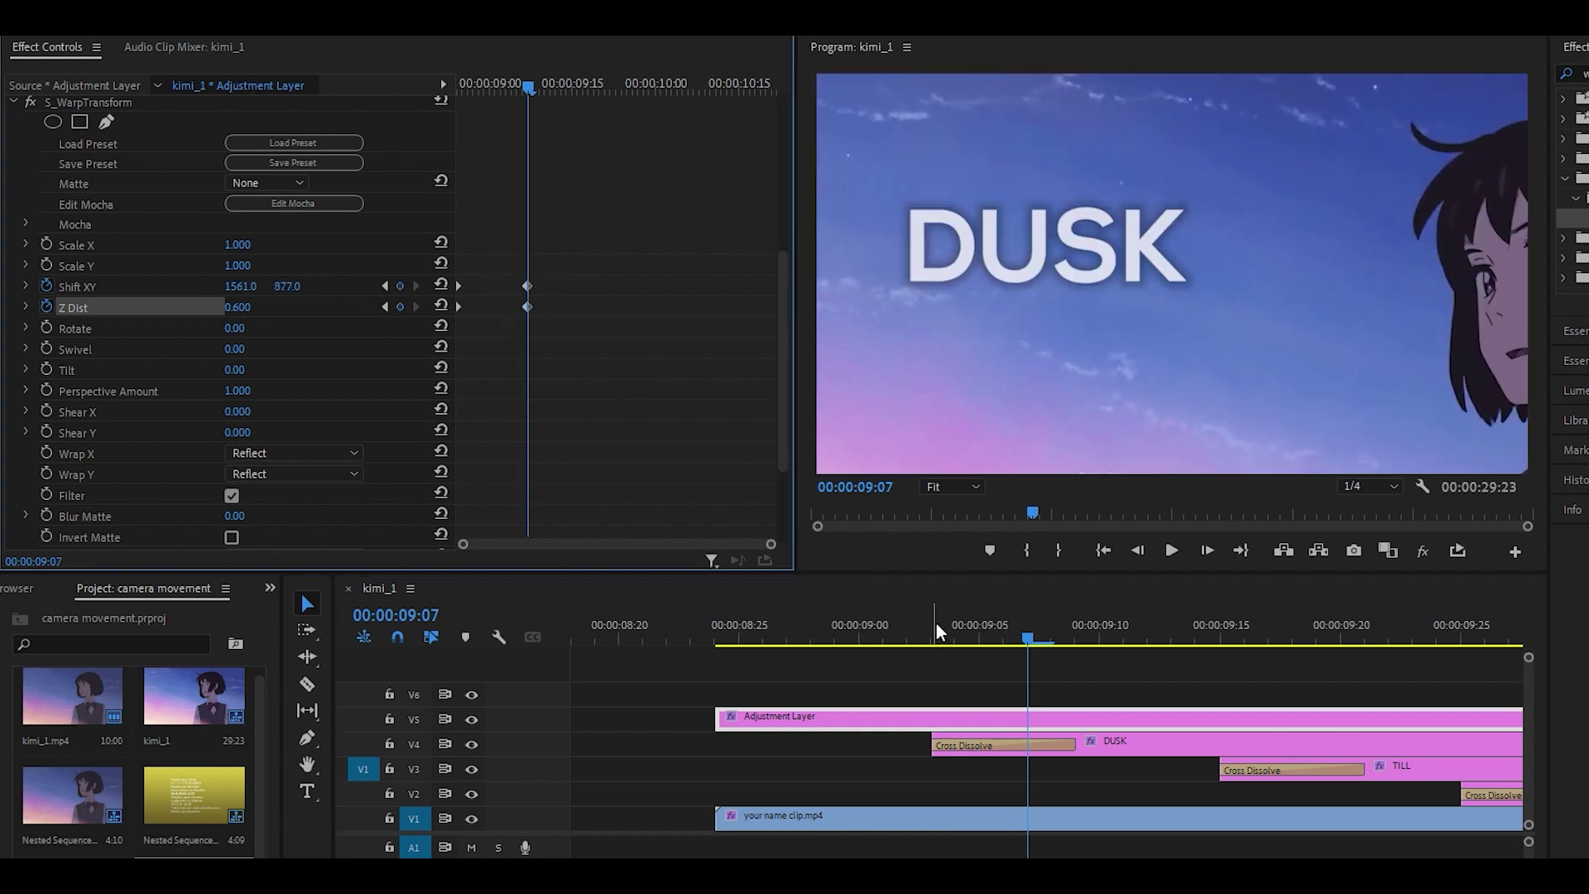
Move the second Shift XY and Z Dist keyframes back to 00:00:09:03 and return the playhead to the adjustment layer's start.
click(936, 623)
drag(559, 269, 506, 307)
key(Up)
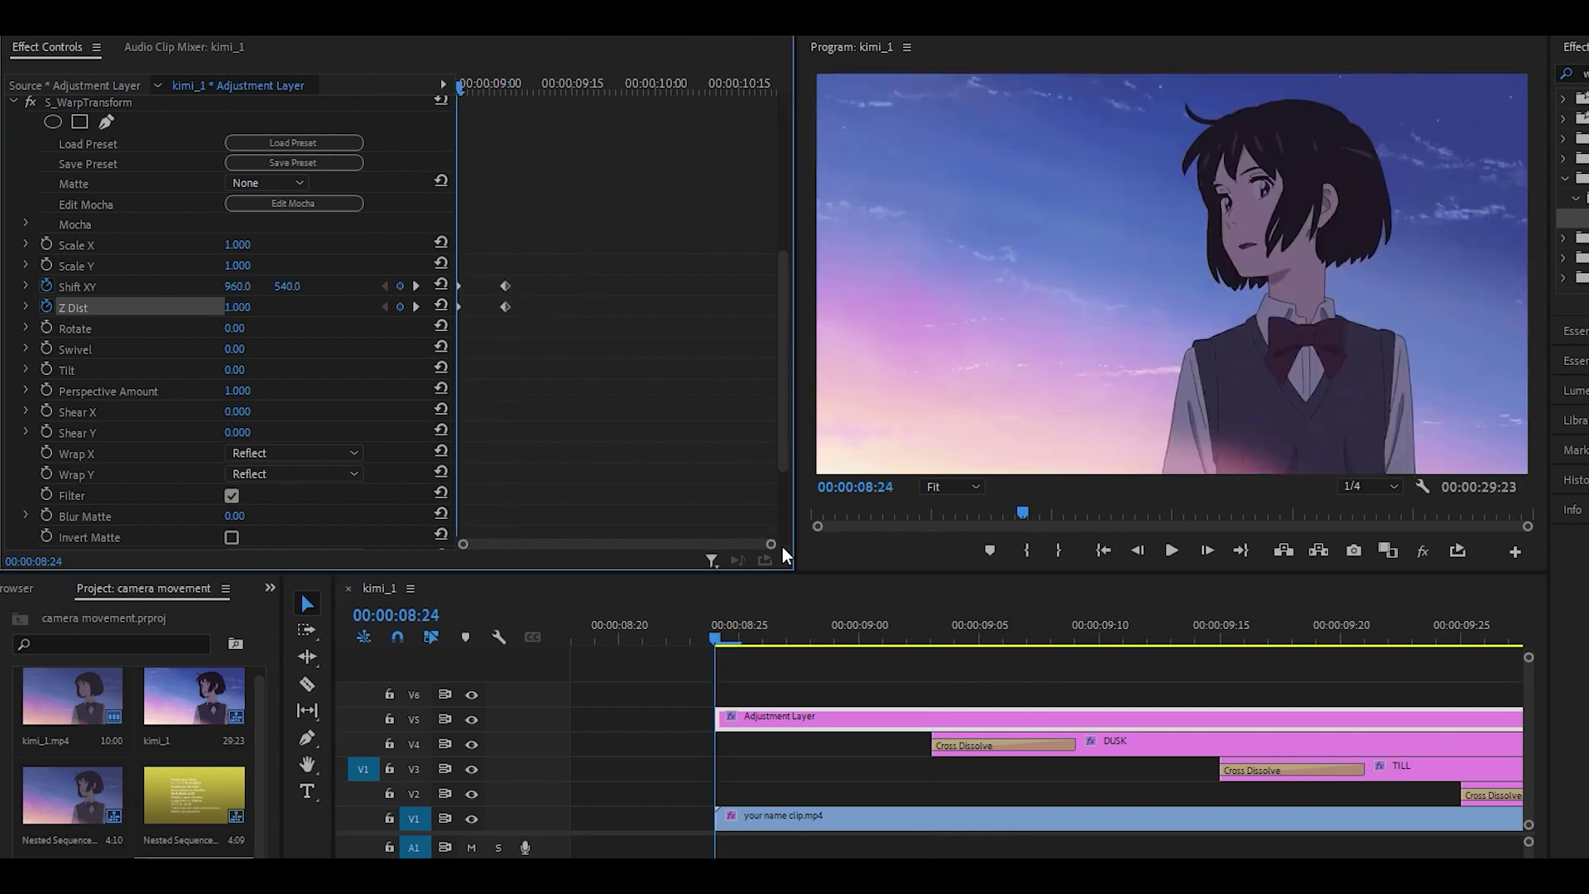
Ease into the second Shift XY and Z Dist keyframes by stretching their incoming velocity handles about halfway back, and preview the move.
drag(773, 548, 648, 546)
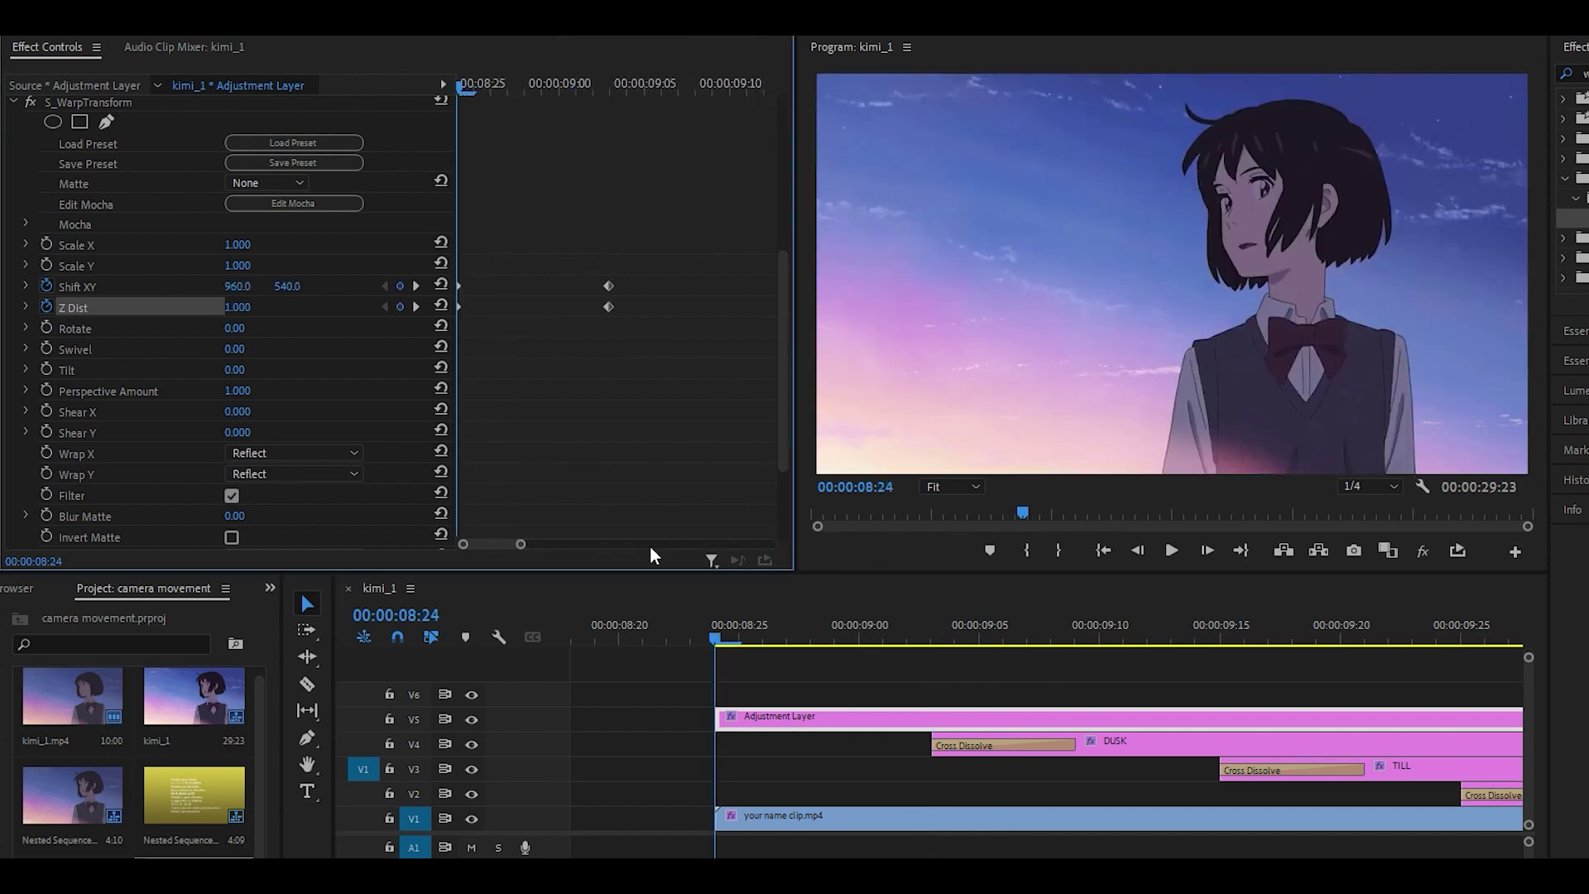
click(25, 284)
click(25, 307)
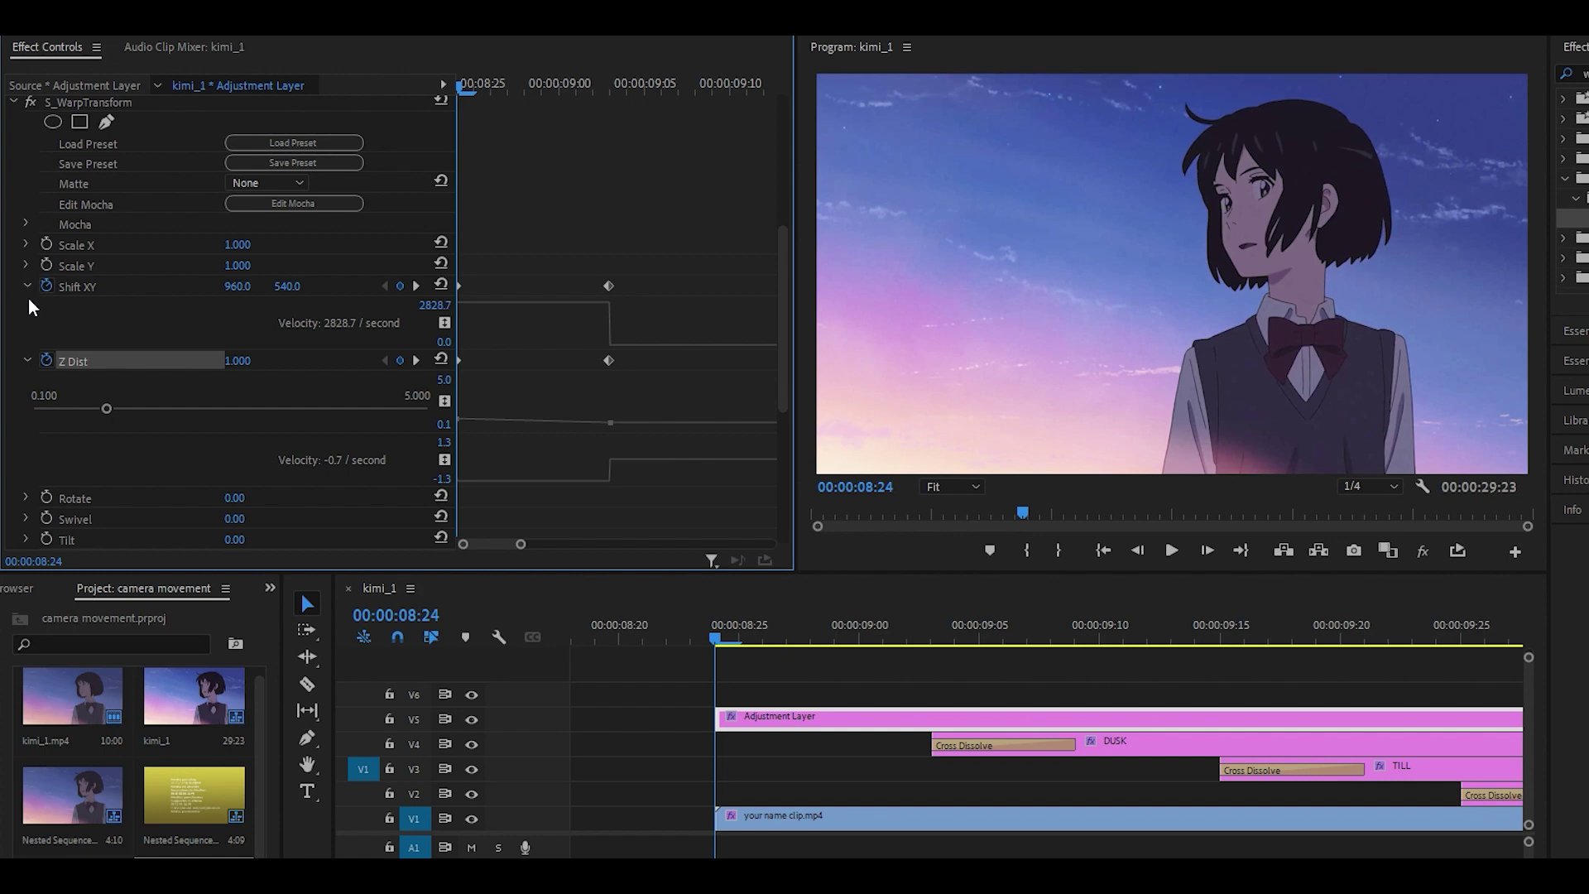
click(605, 283)
drag(605, 303, 520, 403)
scroll(525, 397, down, 1)
click(608, 321)
drag(600, 447, 472, 430)
click(723, 633)
key(space)
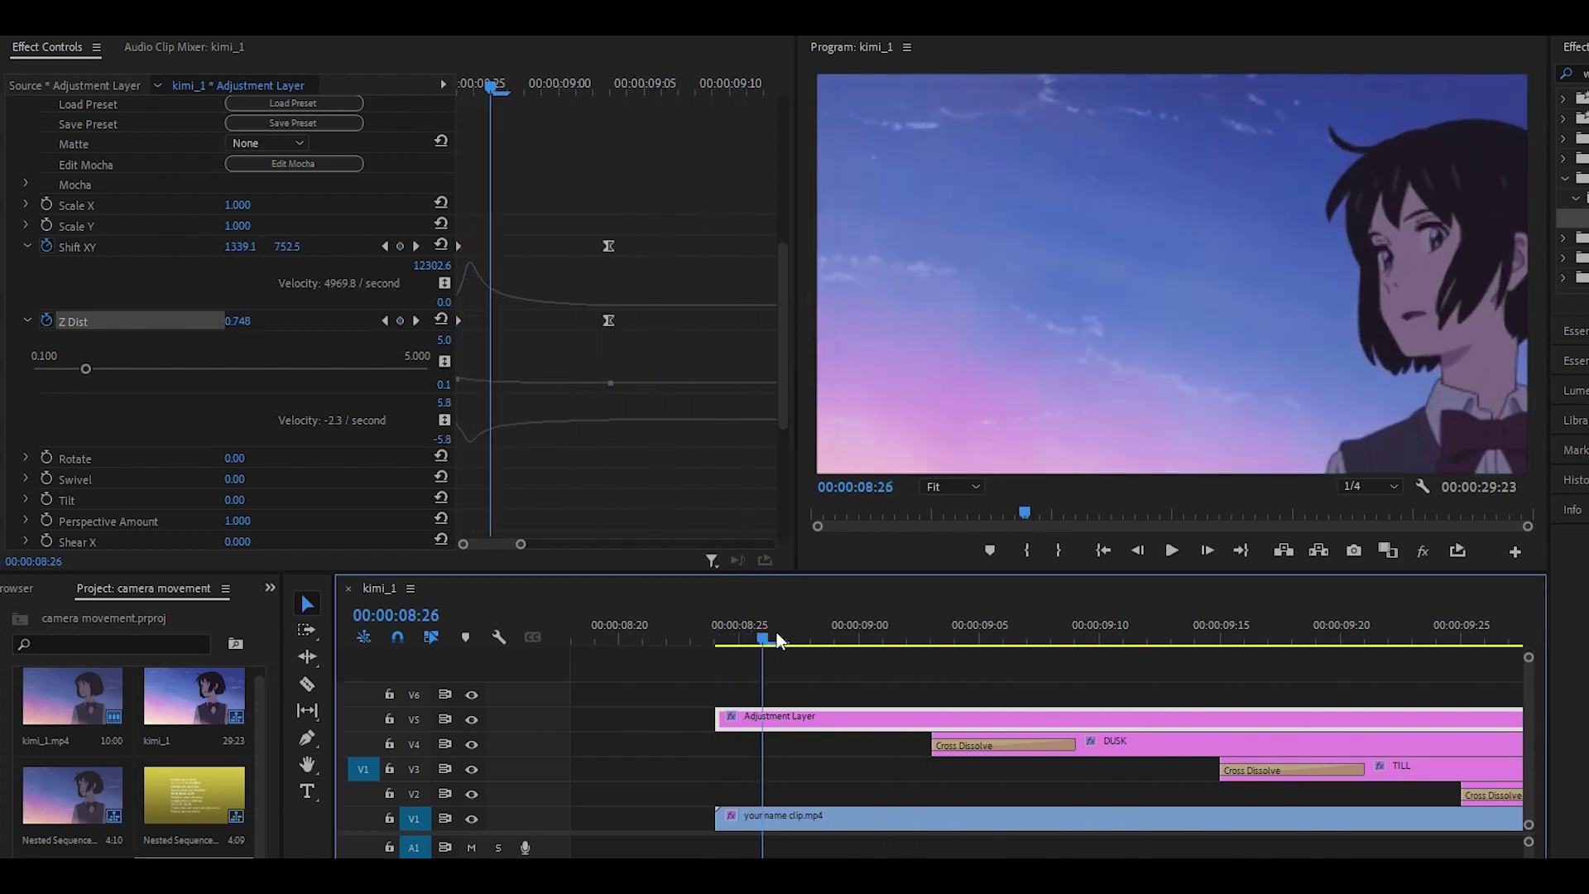
Ease out of the first Shift XY and Z Dist keyframes by lengthening their outgoing velocity handles, and preview the move.
click(460, 245)
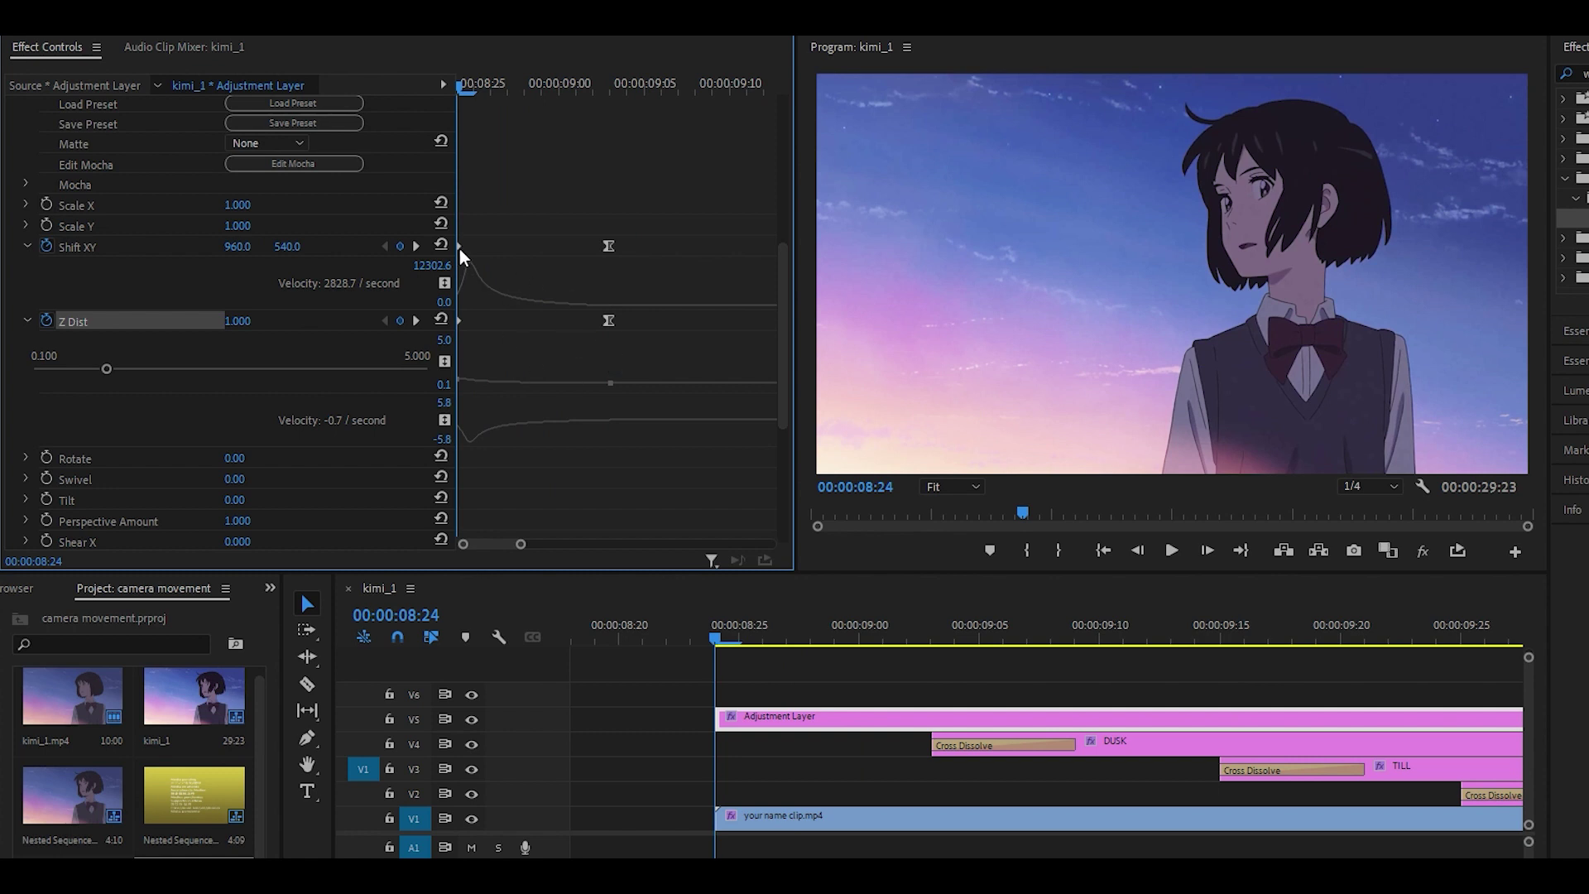
click(459, 245)
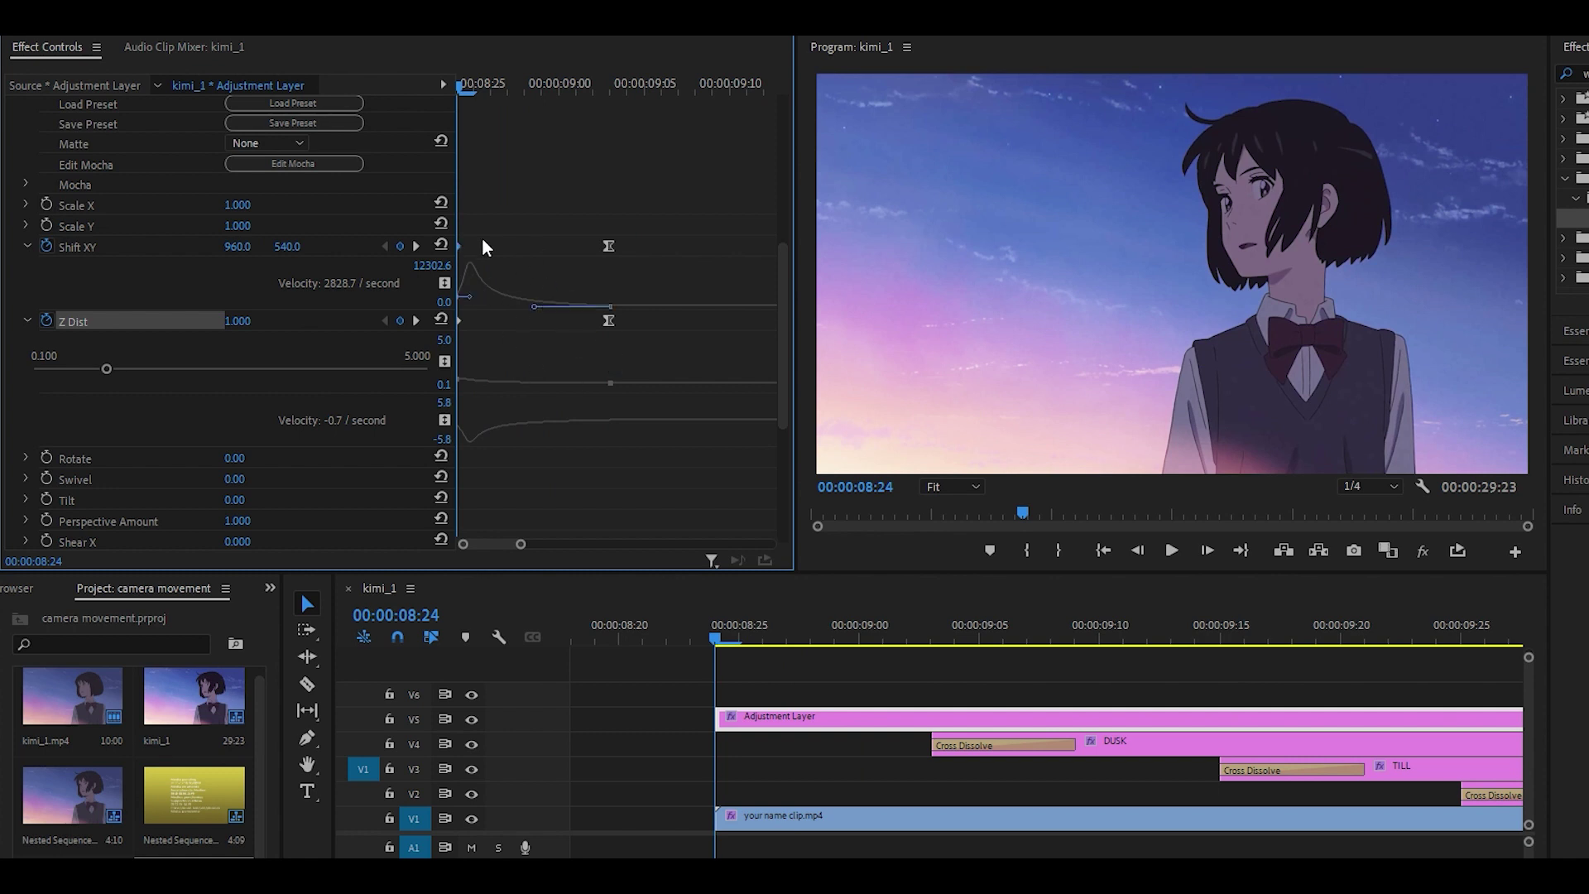
drag(472, 305, 489, 323)
key(space)
click(458, 322)
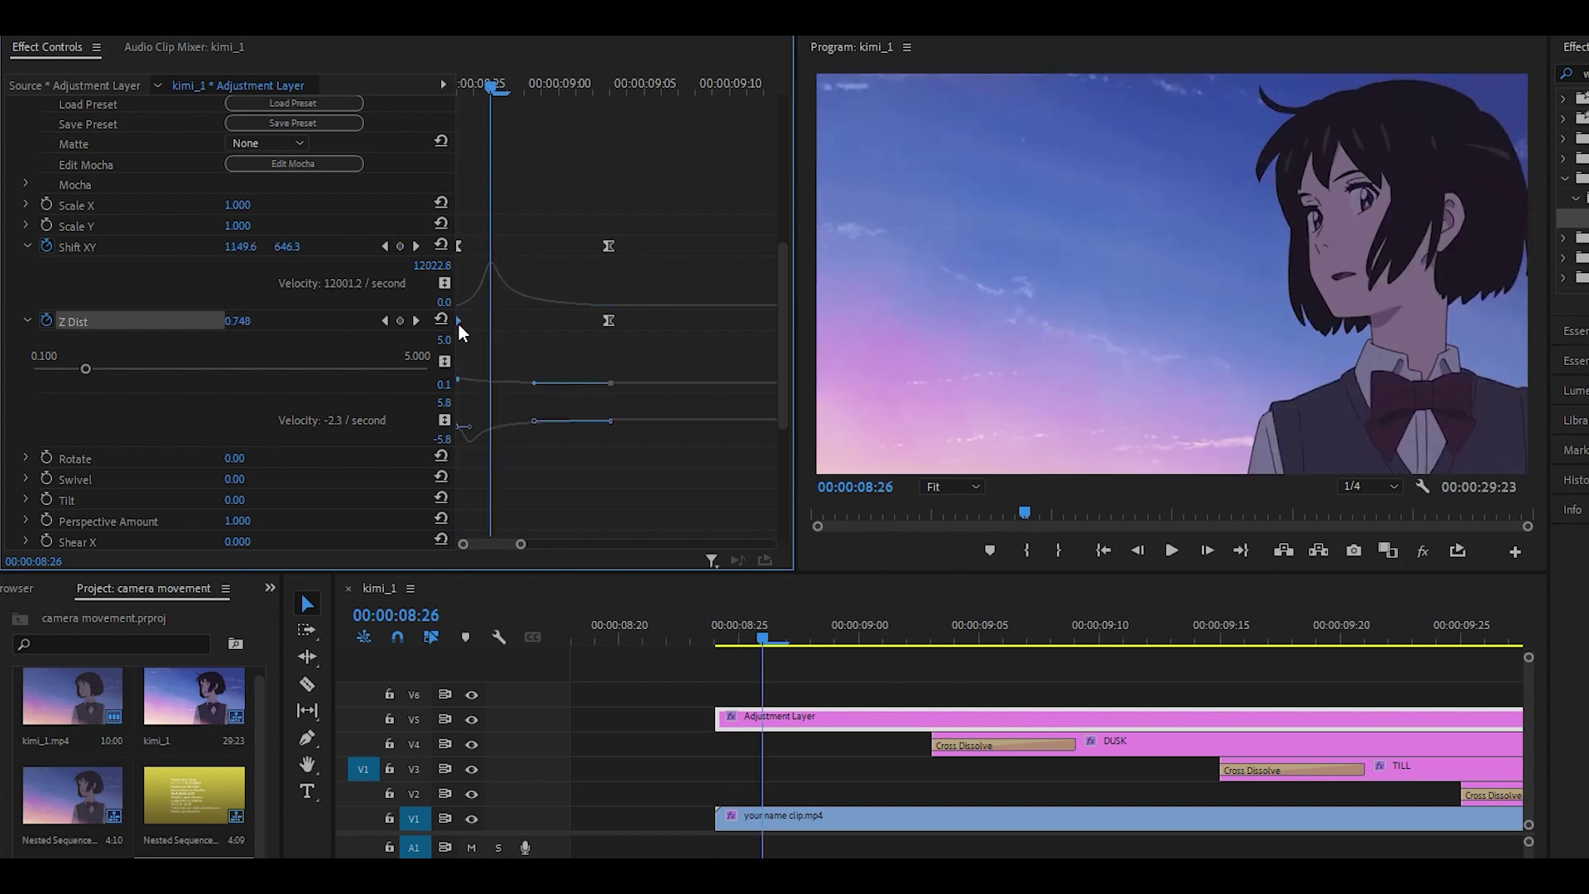
drag(476, 427, 477, 431)
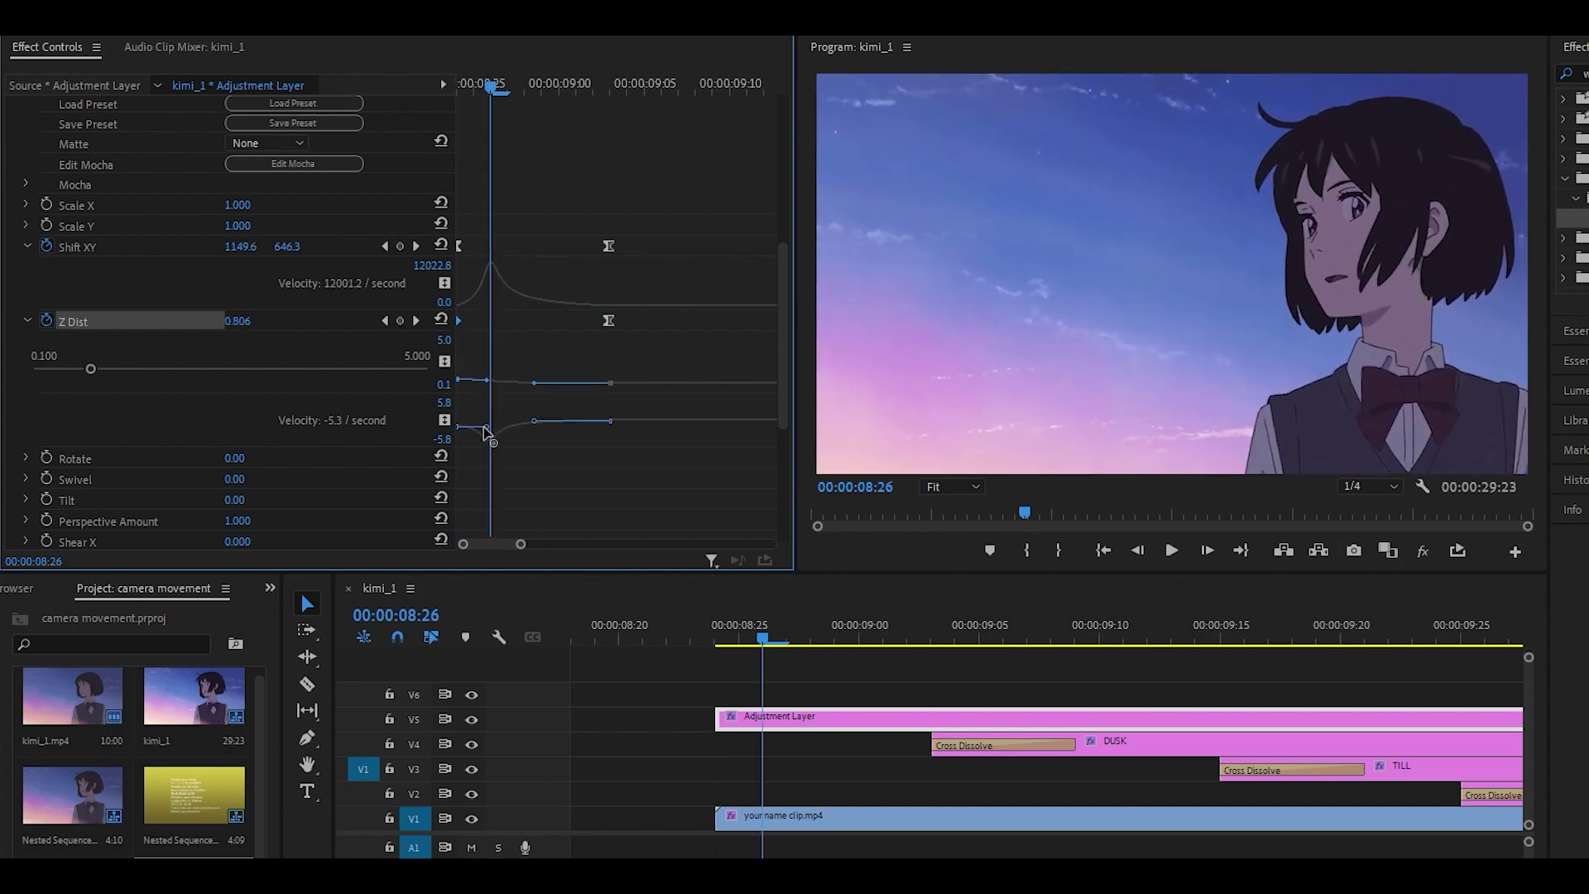
click(718, 639)
key(space)
click(722, 634)
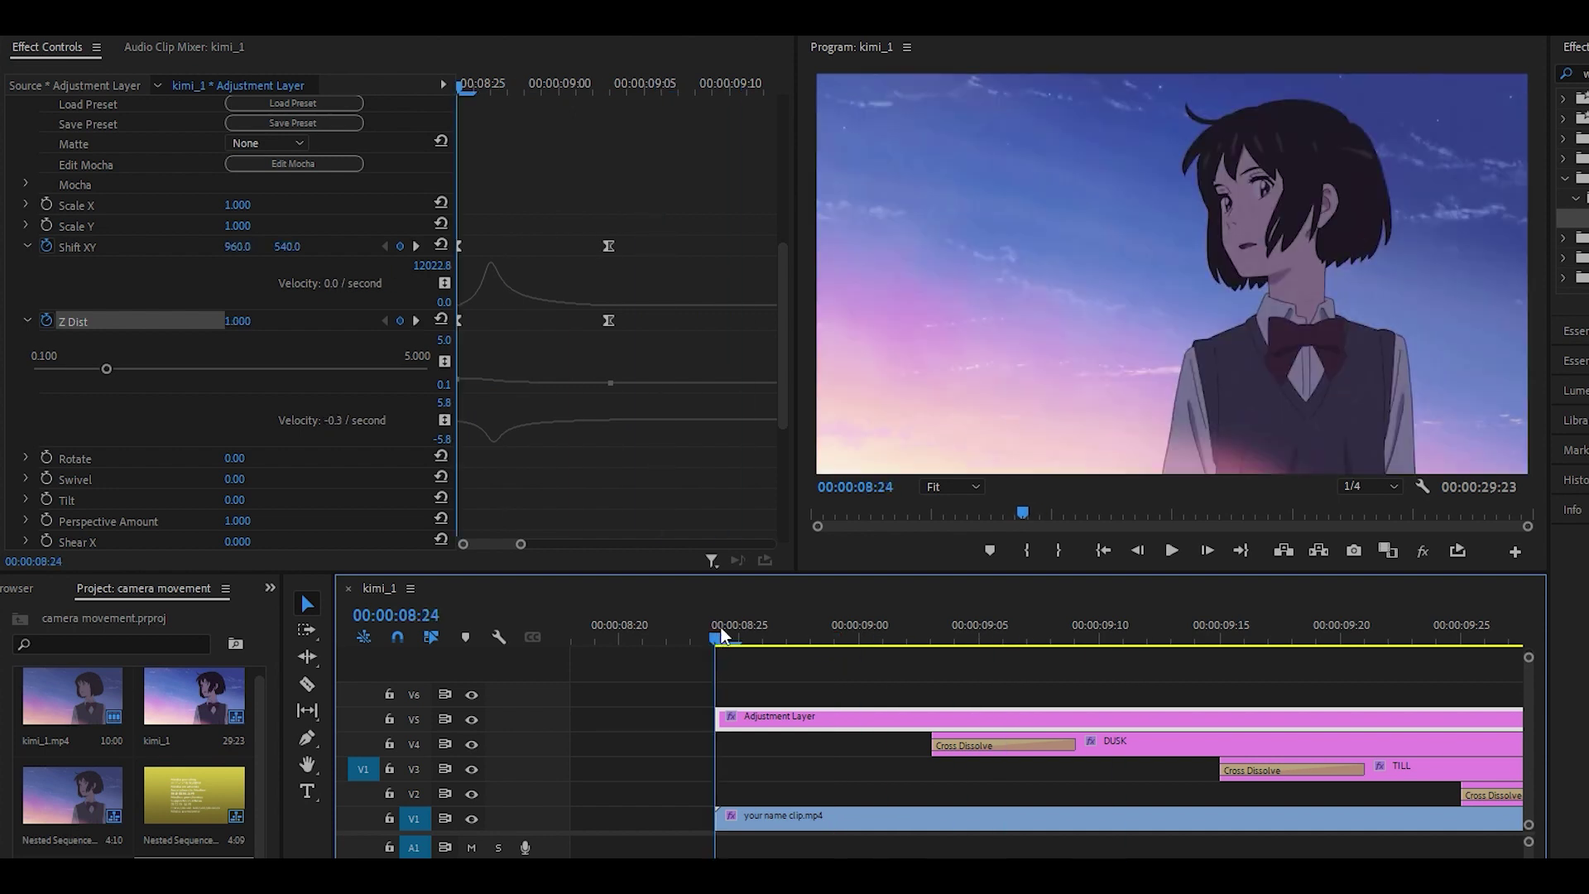
Shorten the incoming velocity handles of the second Shift XY and Z Dist keyframes to smooth the speed curves.
click(609, 245)
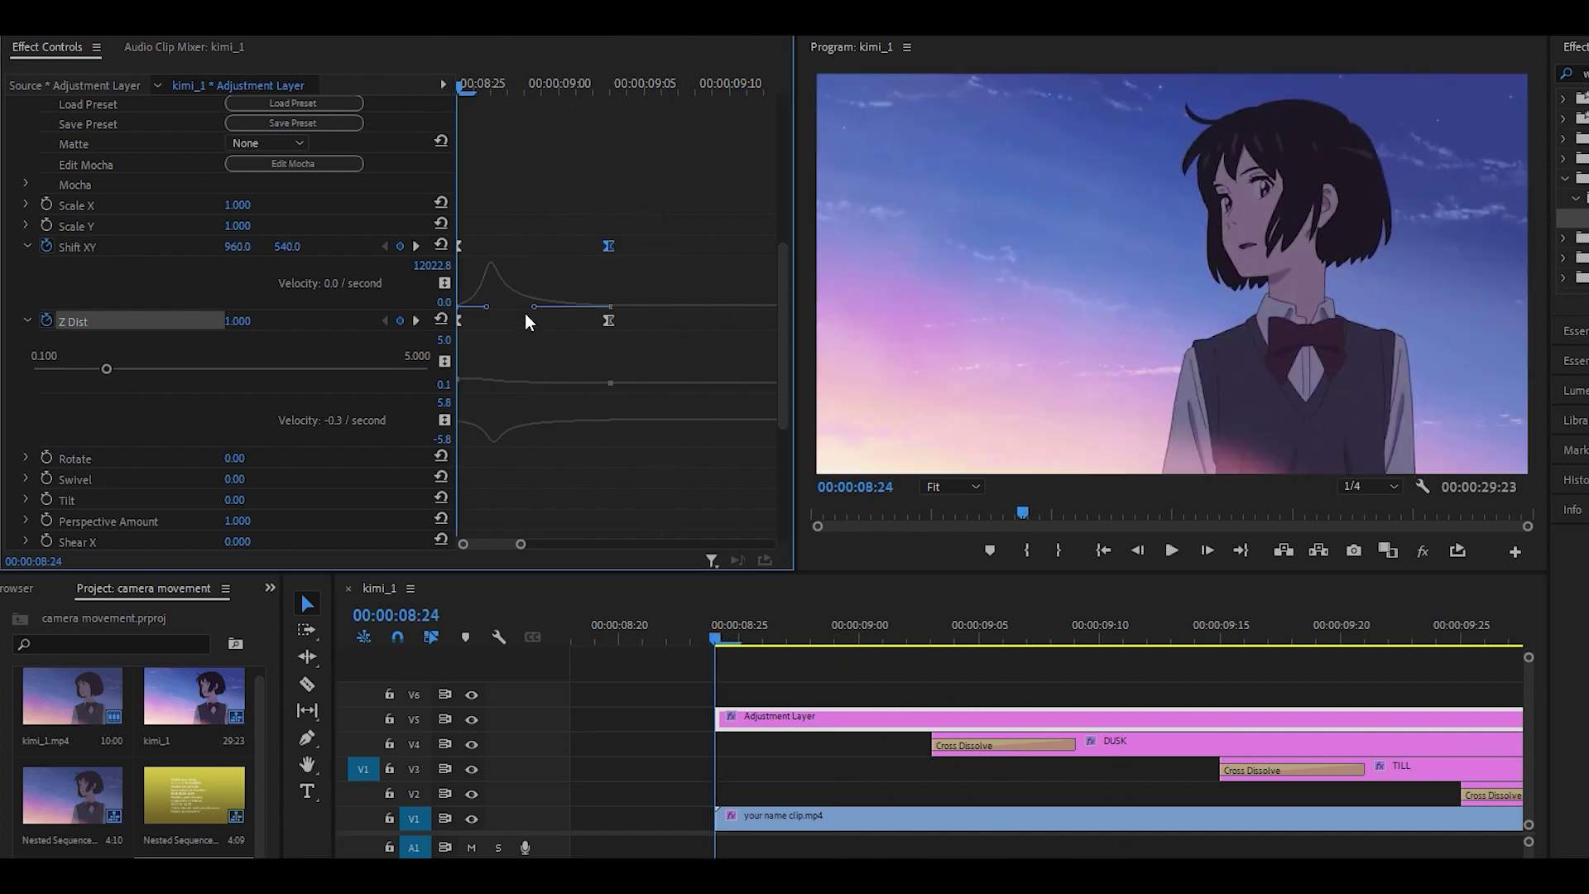
drag(536, 307, 563, 316)
click(610, 320)
drag(535, 420, 564, 425)
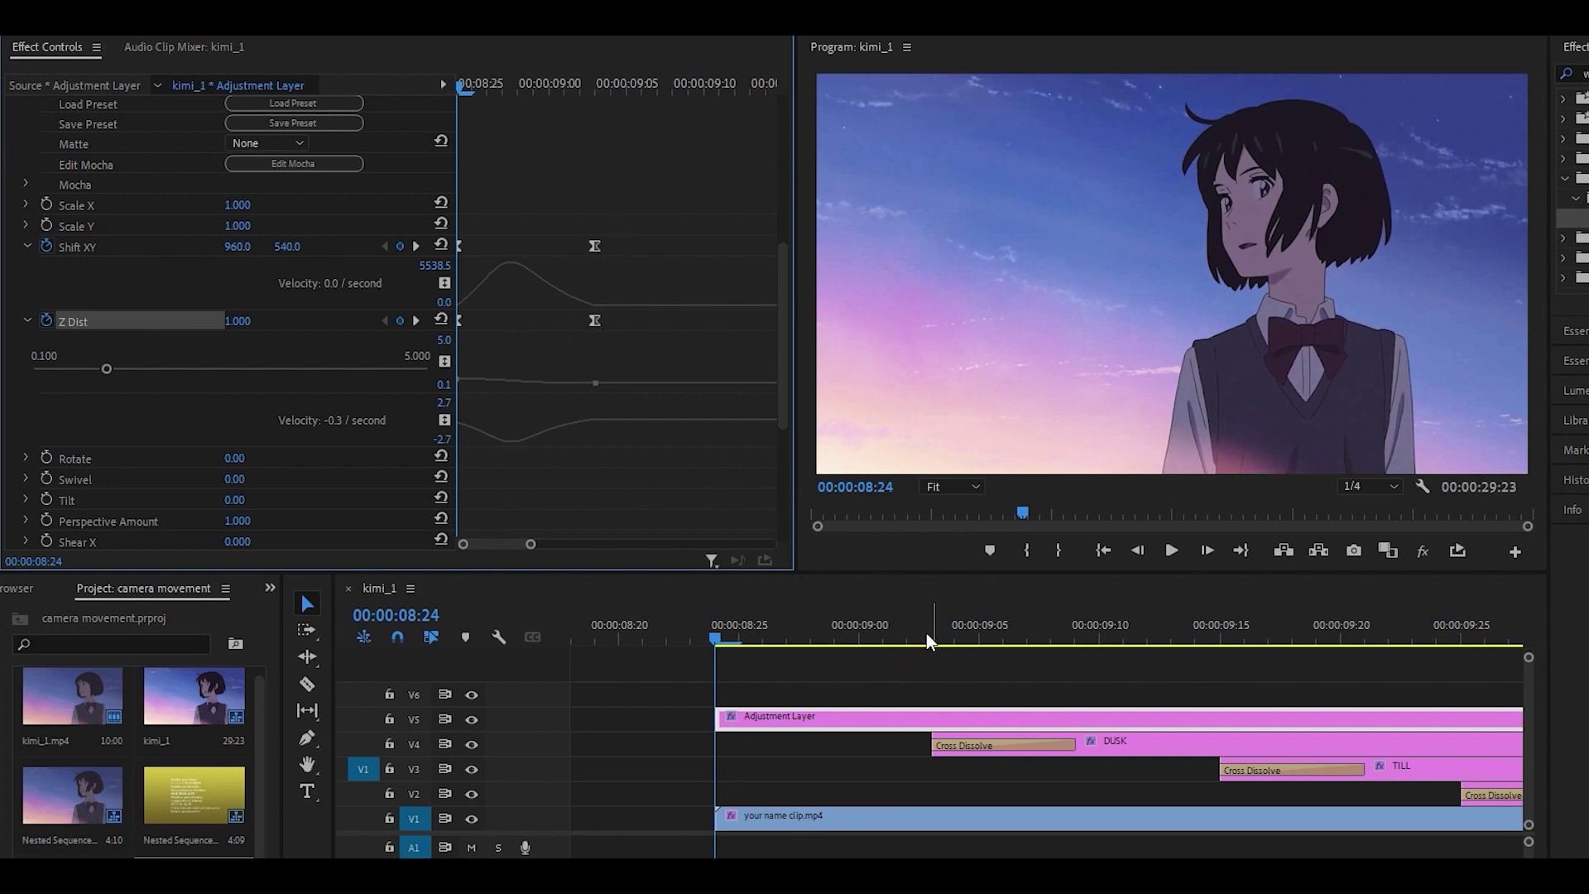
Preview the eased first camera move from the adjustment layer's start through the fade-in of TILL.
drag(926, 633, 1074, 641)
drag(650, 238, 604, 320)
key(ctrl+z)
click(692, 632)
key(space)
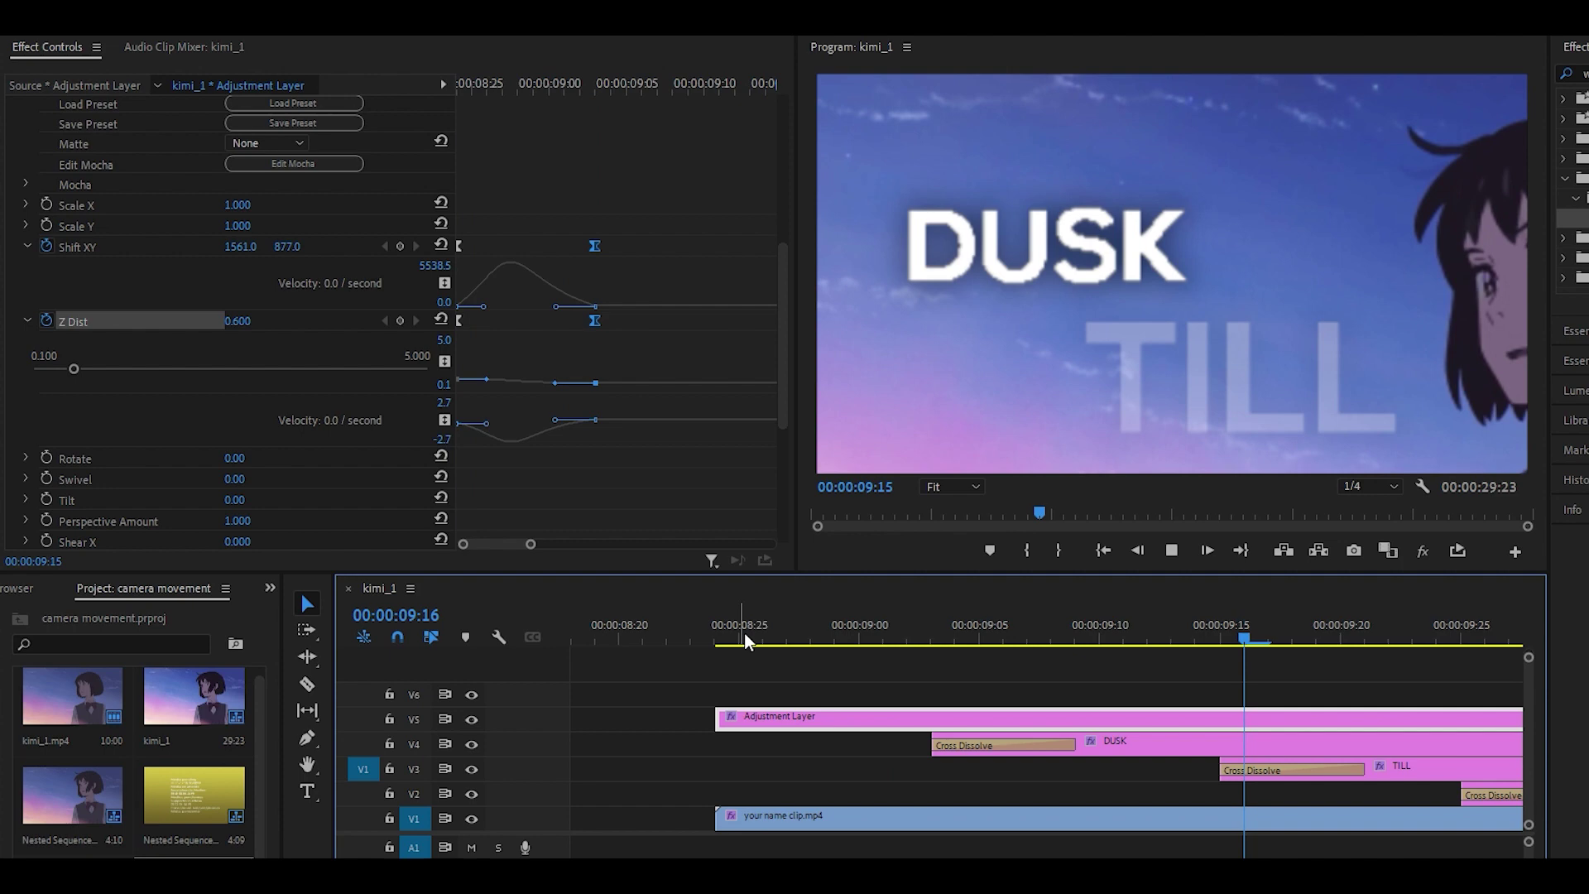
click(743, 633)
key(space)
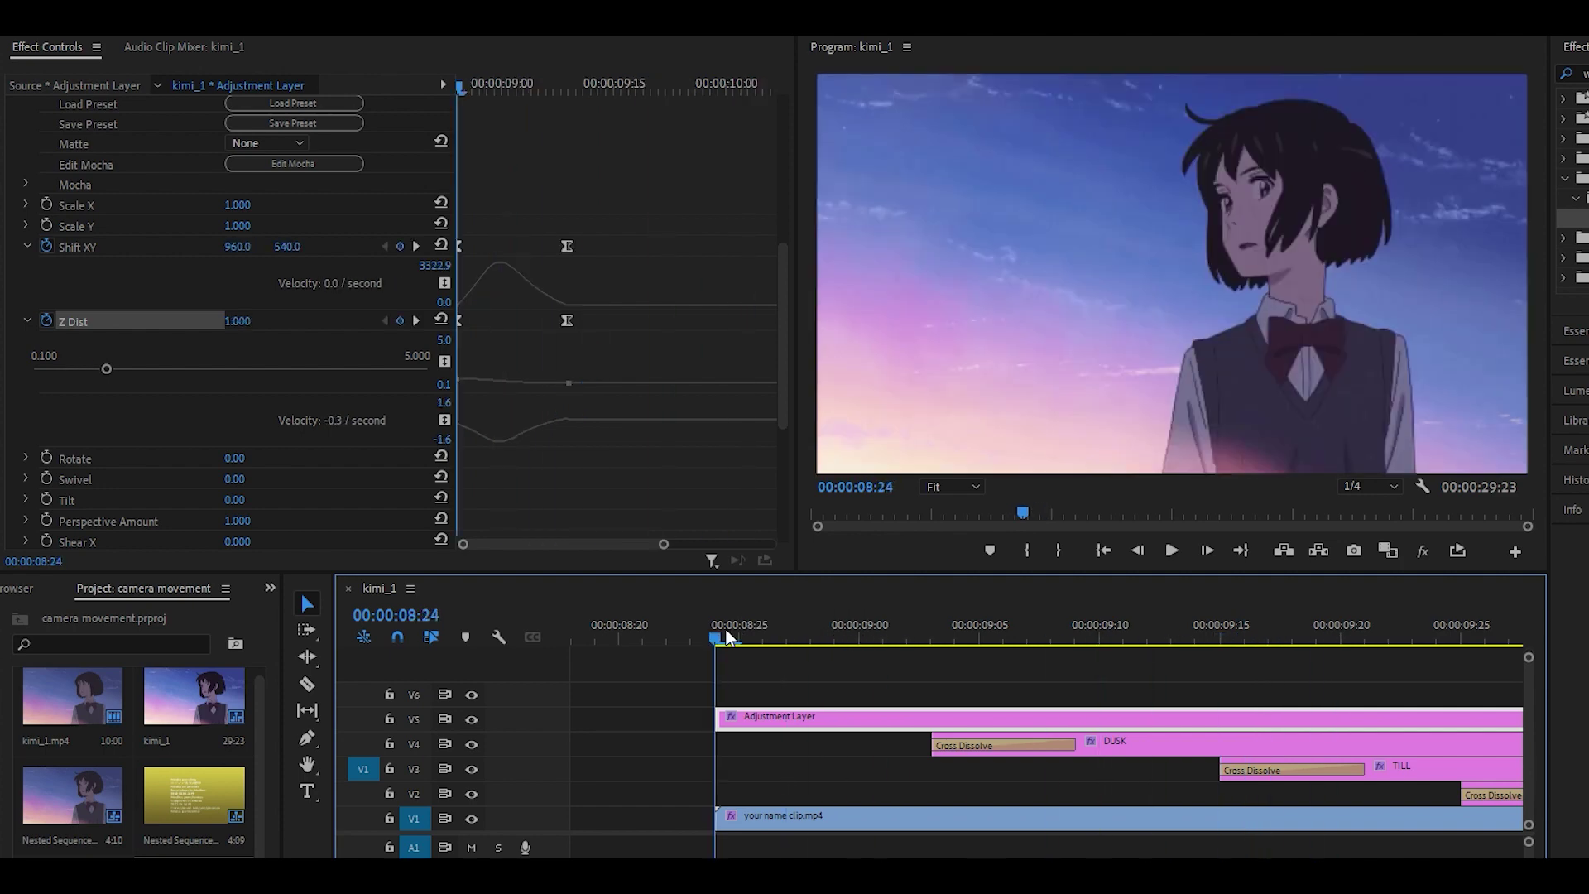
Keyframe Z Dist at 0.75 and Shift XY at 1150, 610 on the adjustment layer at 00:00:09:17 to frame TILL.
drag(728, 635, 1220, 645)
scroll(1293, 768, down, 1)
click(1308, 772)
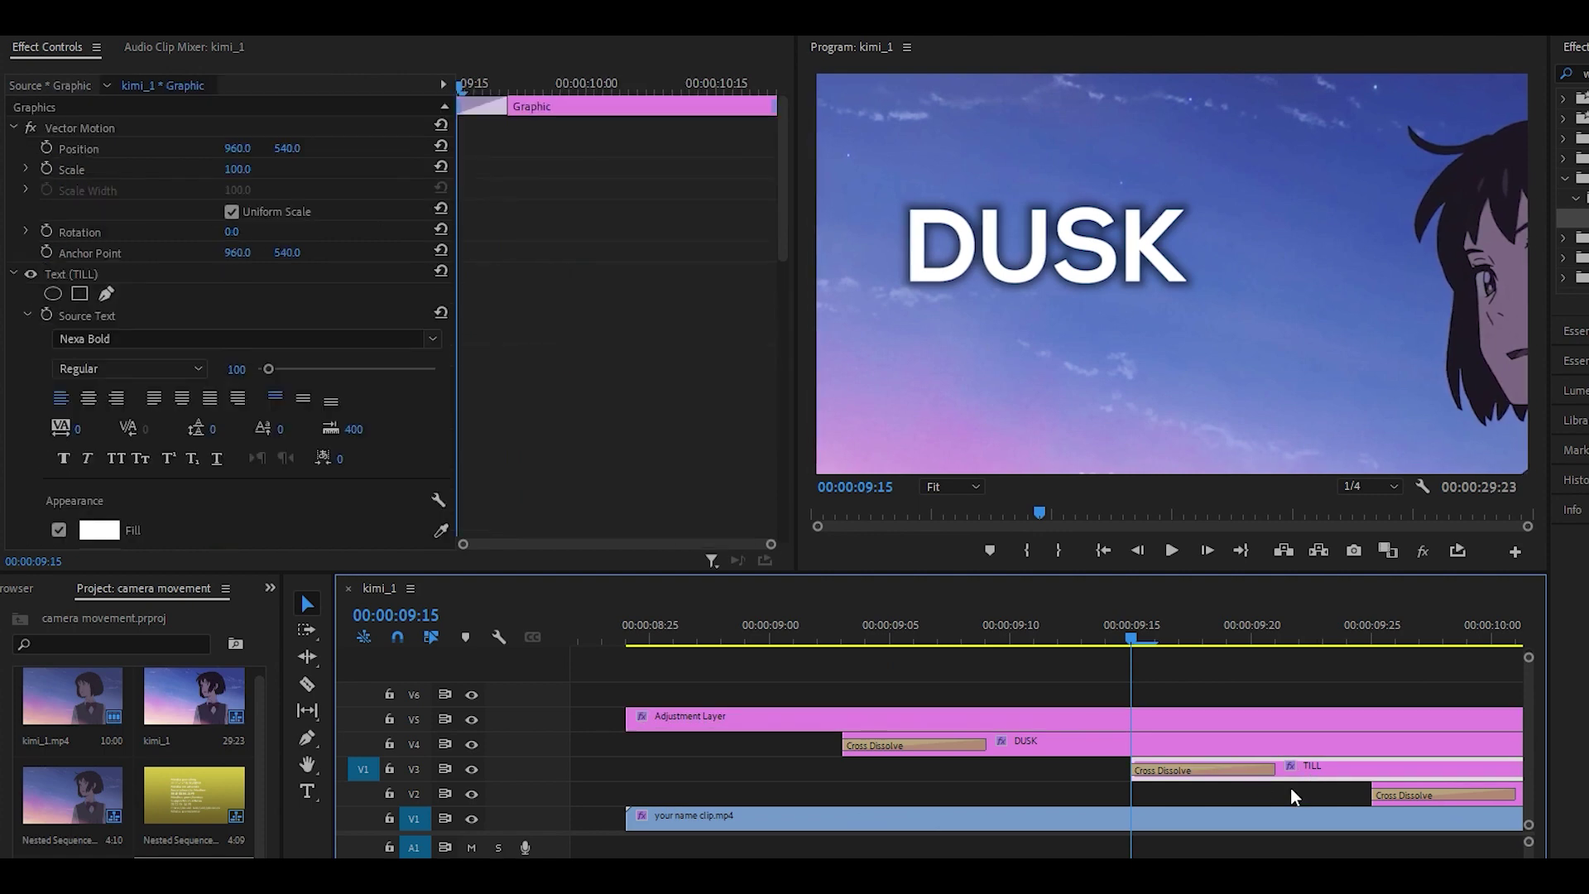
click(1178, 718)
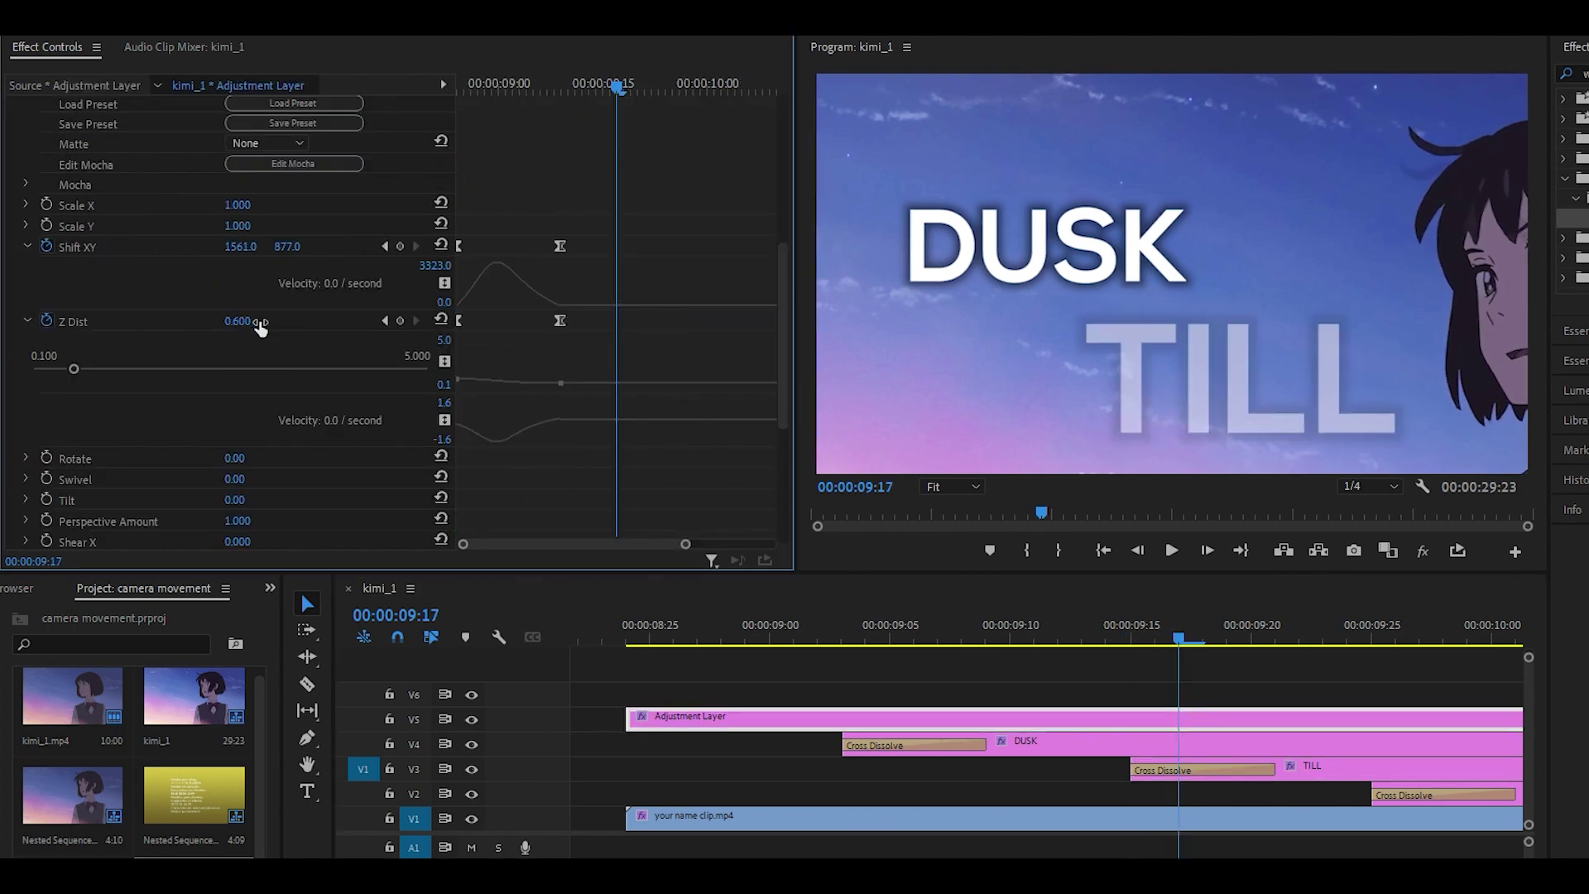
click(259, 328)
text(0.75)
key(Return)
drag(240, 247, 116, 247)
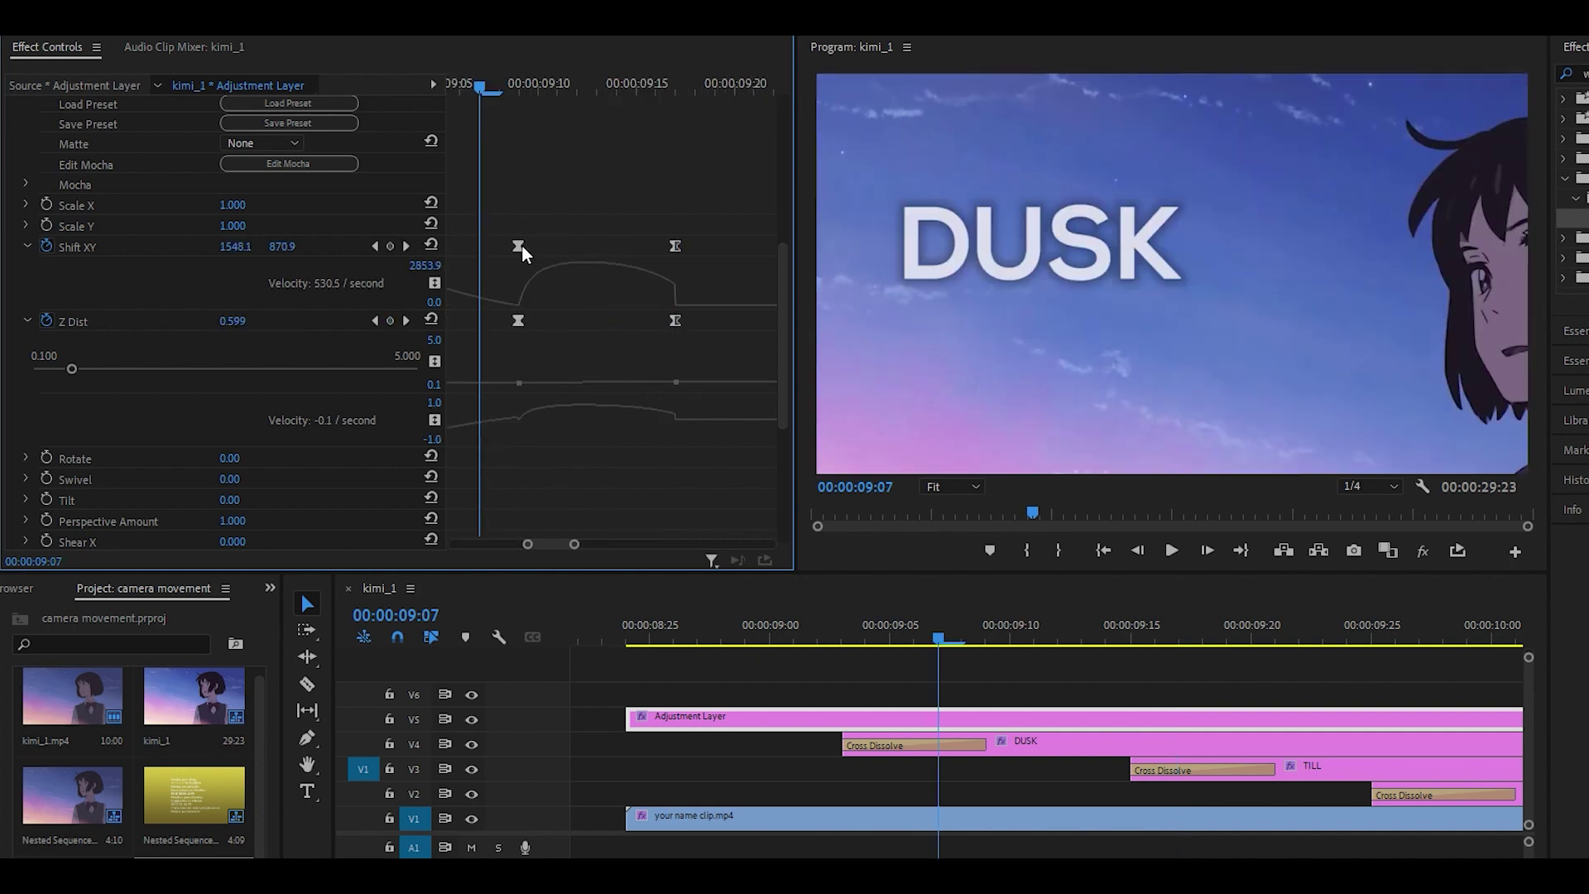
Ease out of the 00:00:09:09 and into the 00:00:09:17 Shift XY and Z Dist keyframes by lengthening their velocity handles, and preview.
click(519, 246)
drag(537, 306, 566, 307)
drag(649, 286, 560, 308)
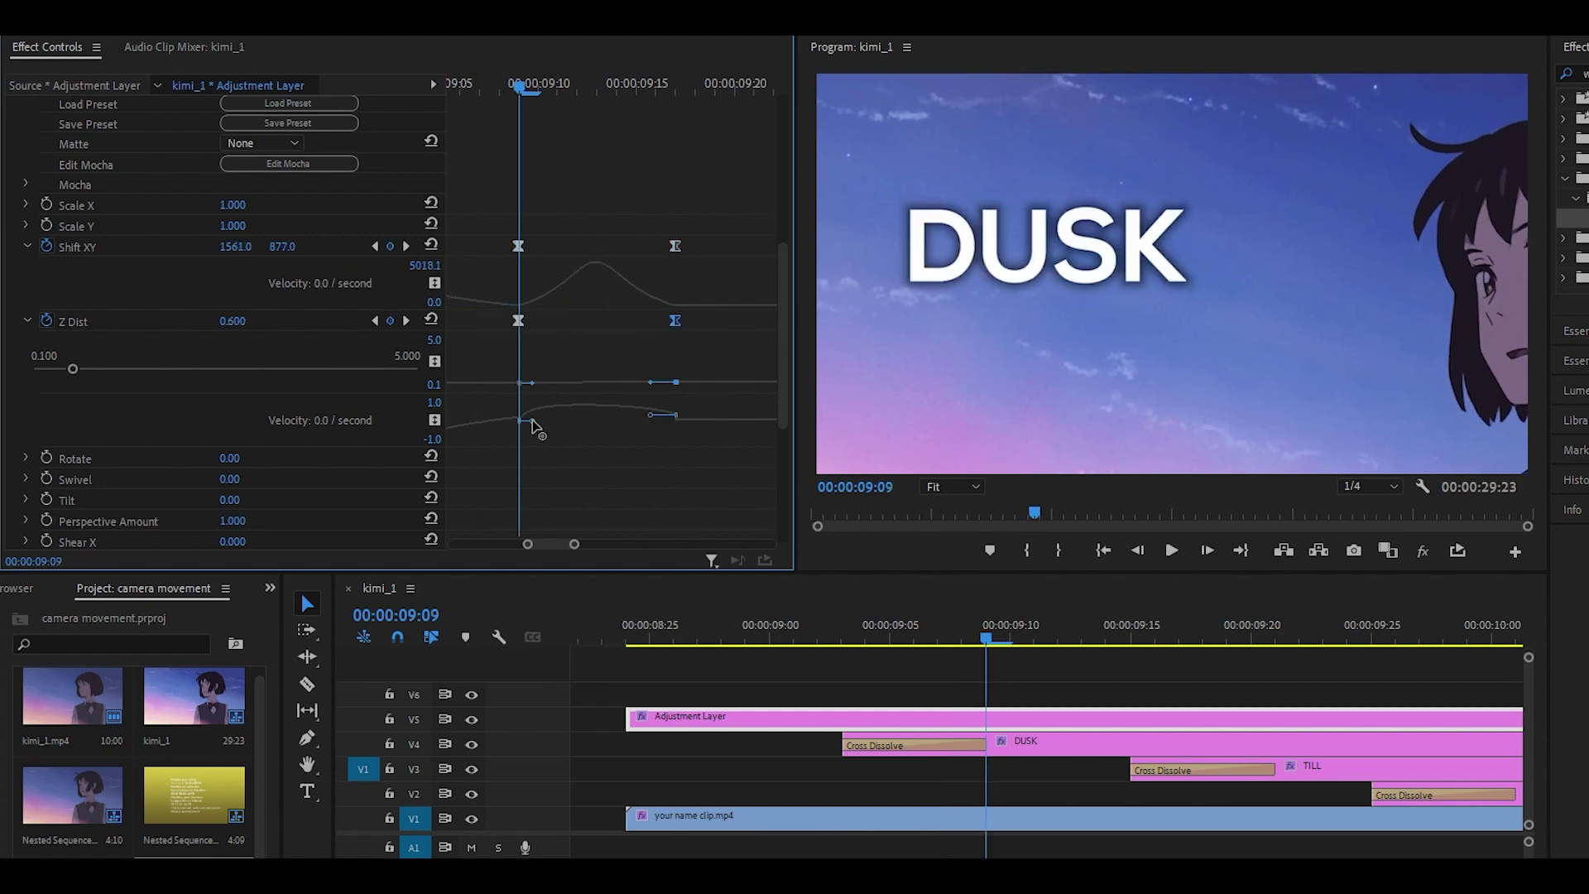
drag(531, 420, 549, 419)
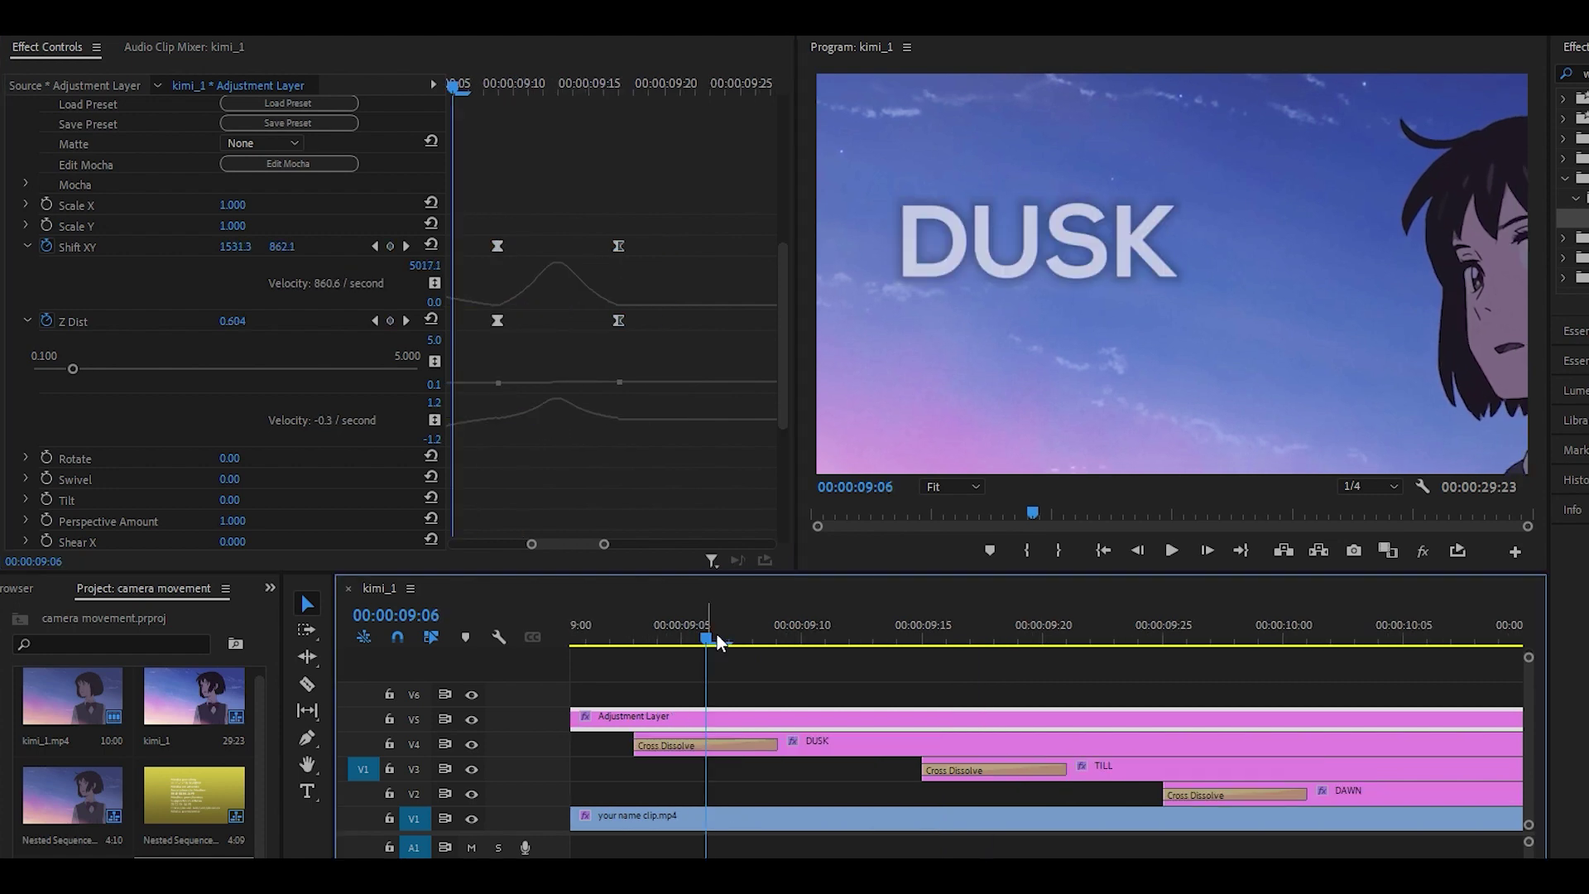
key(space)
Move the third Shift XY and Z Dist keyframes to 00:00:09:22 and preview the slower move to TILL.
drag(1165, 642, 994, 641)
drag(651, 208, 704, 322)
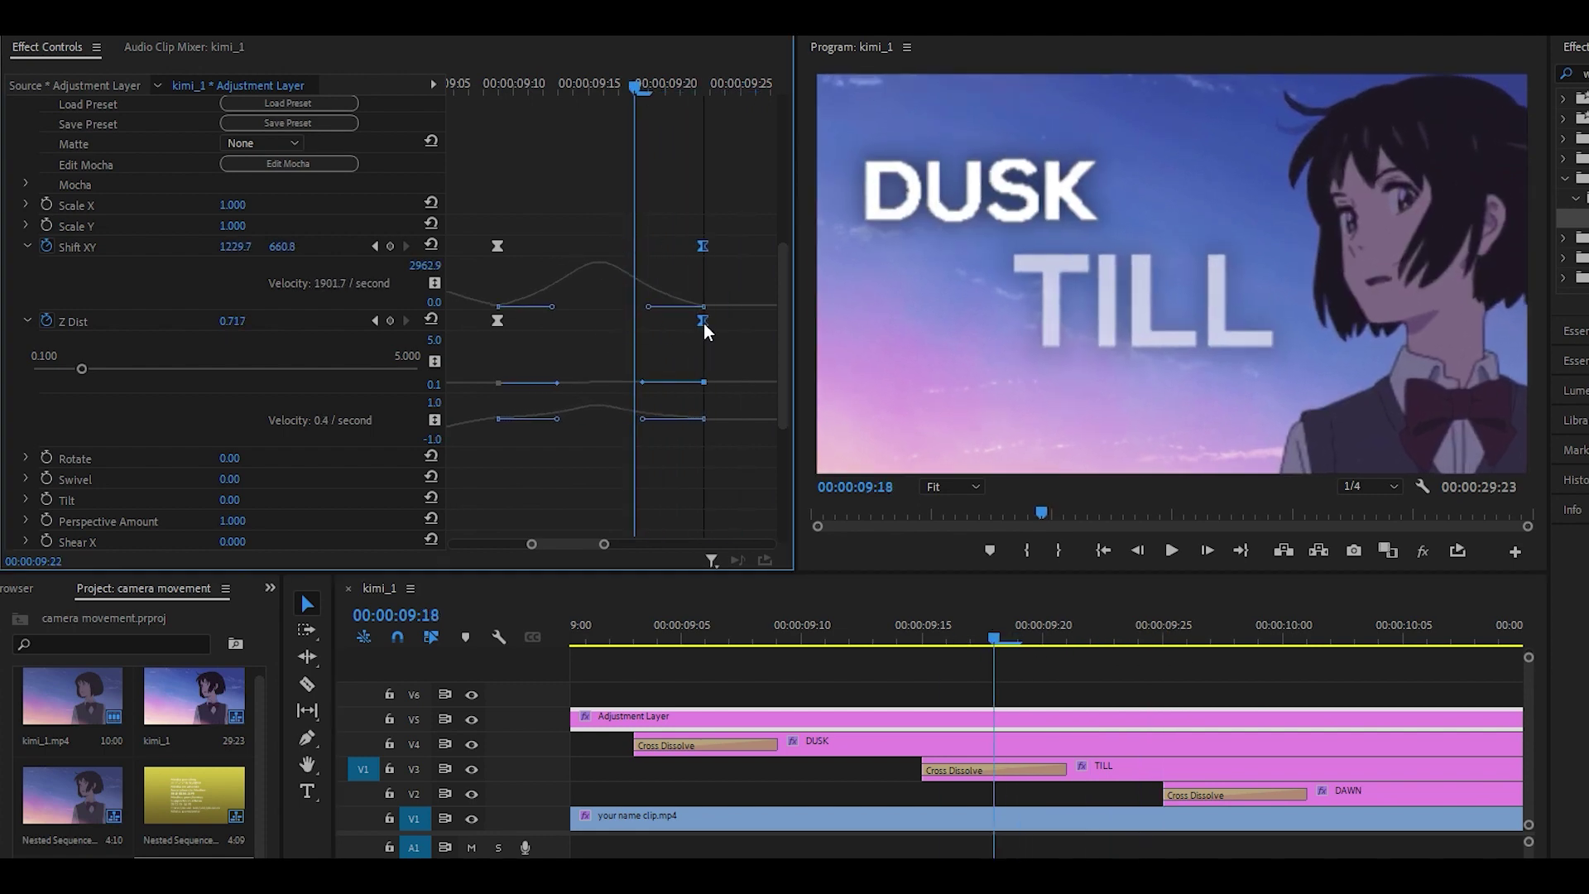
click(478, 83)
key(space)
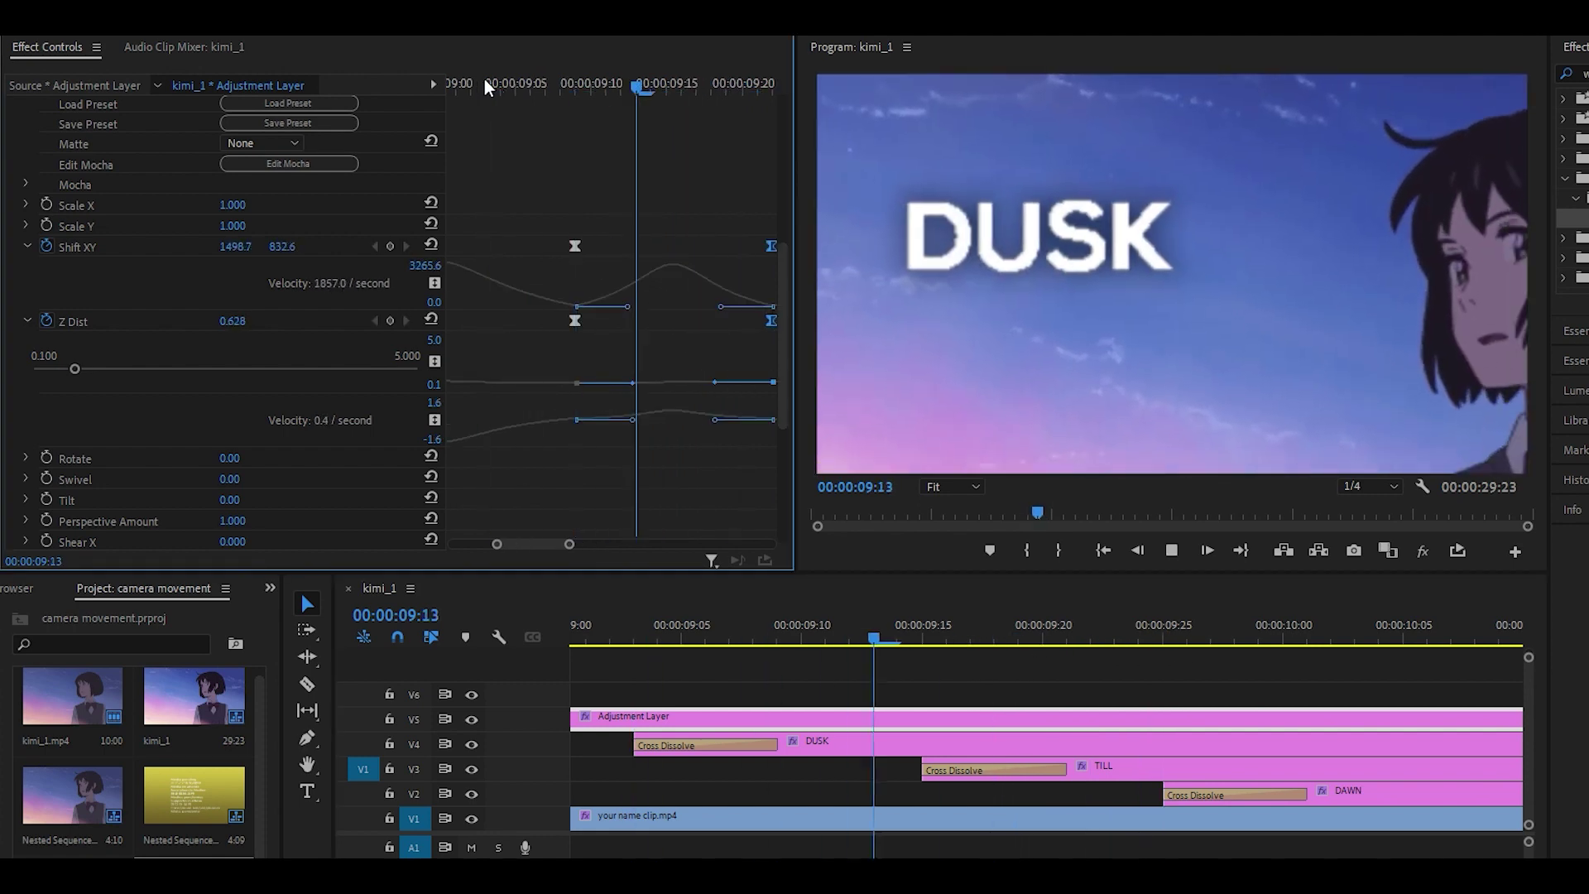
click(493, 79)
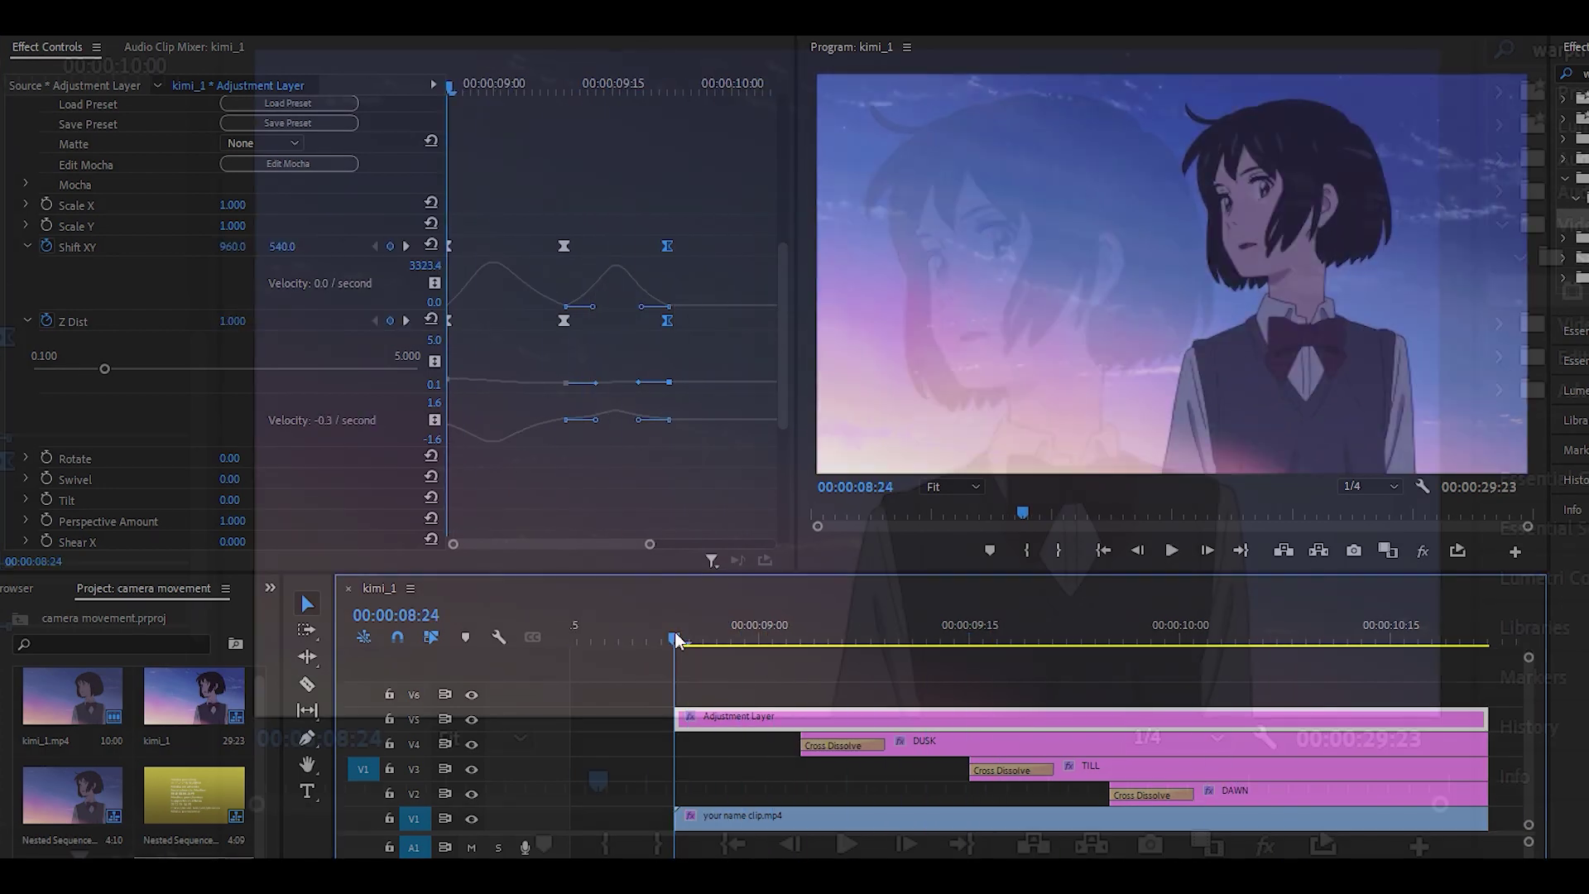
Keyframe Z Dist at 0.95 and Shift XY at 1000, 517 on the adjustment layer at 00:00:09:27 to frame DAWN.
click(1110, 728)
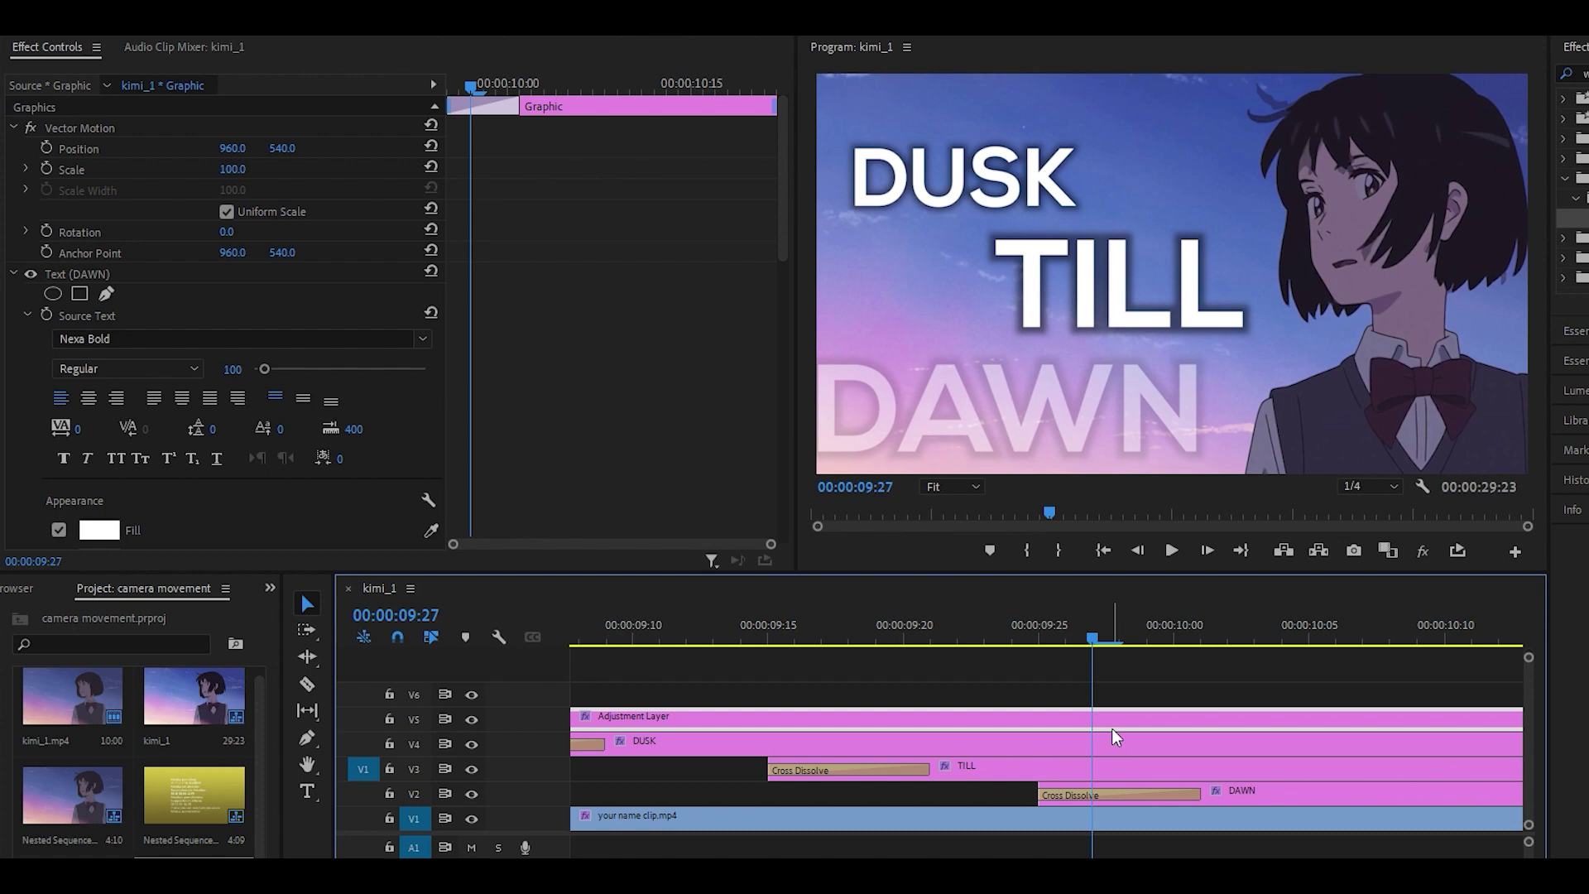
scroll(1258, 797, down, 2)
click(1235, 791)
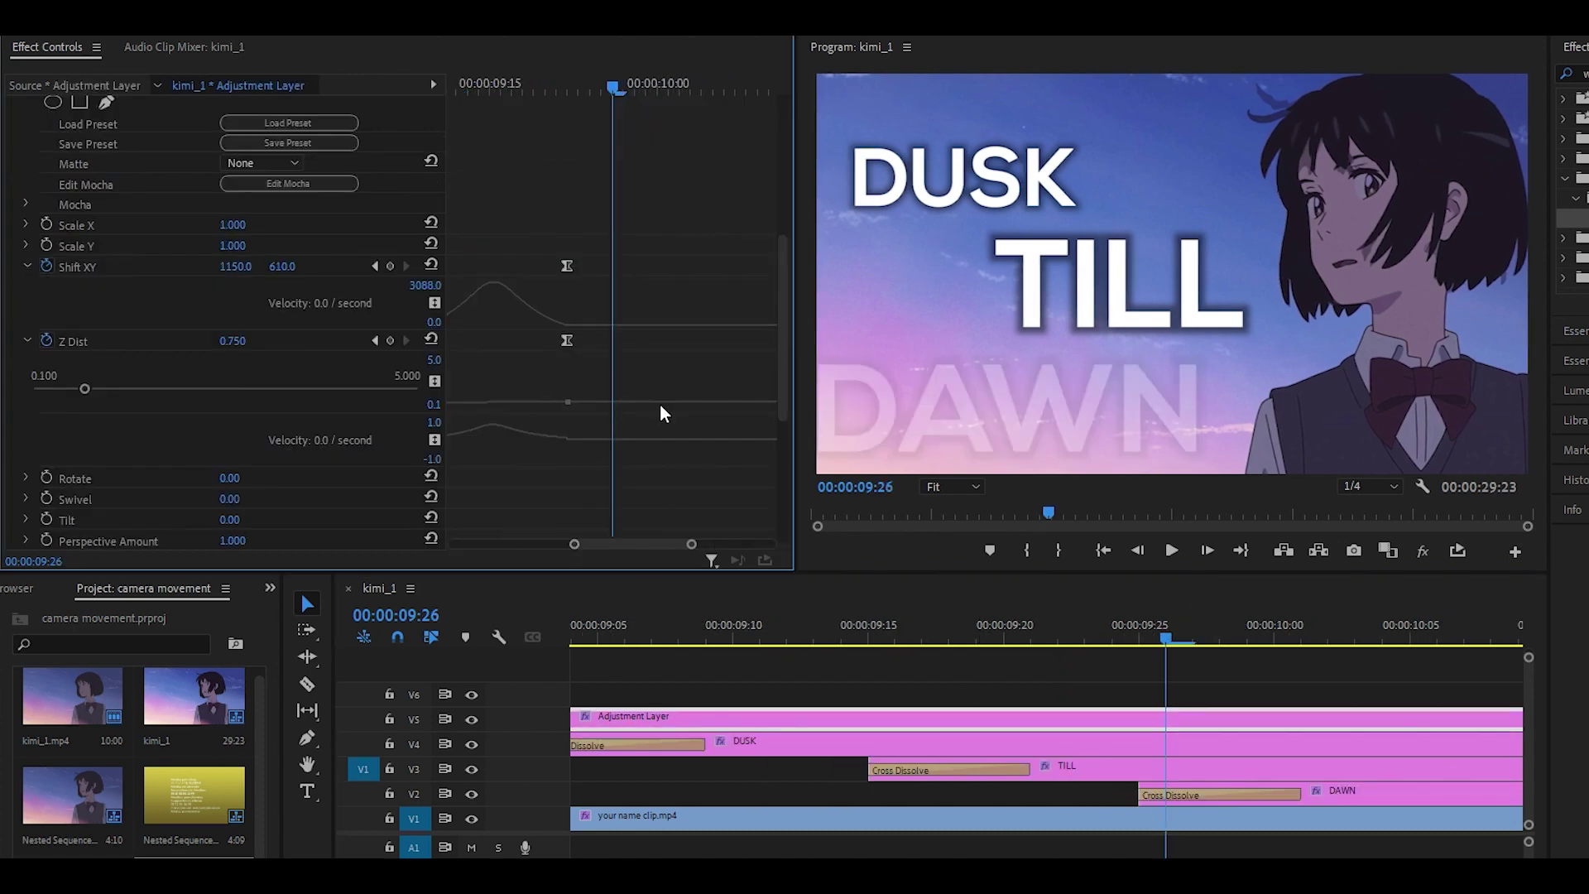
click(884, 648)
click(936, 718)
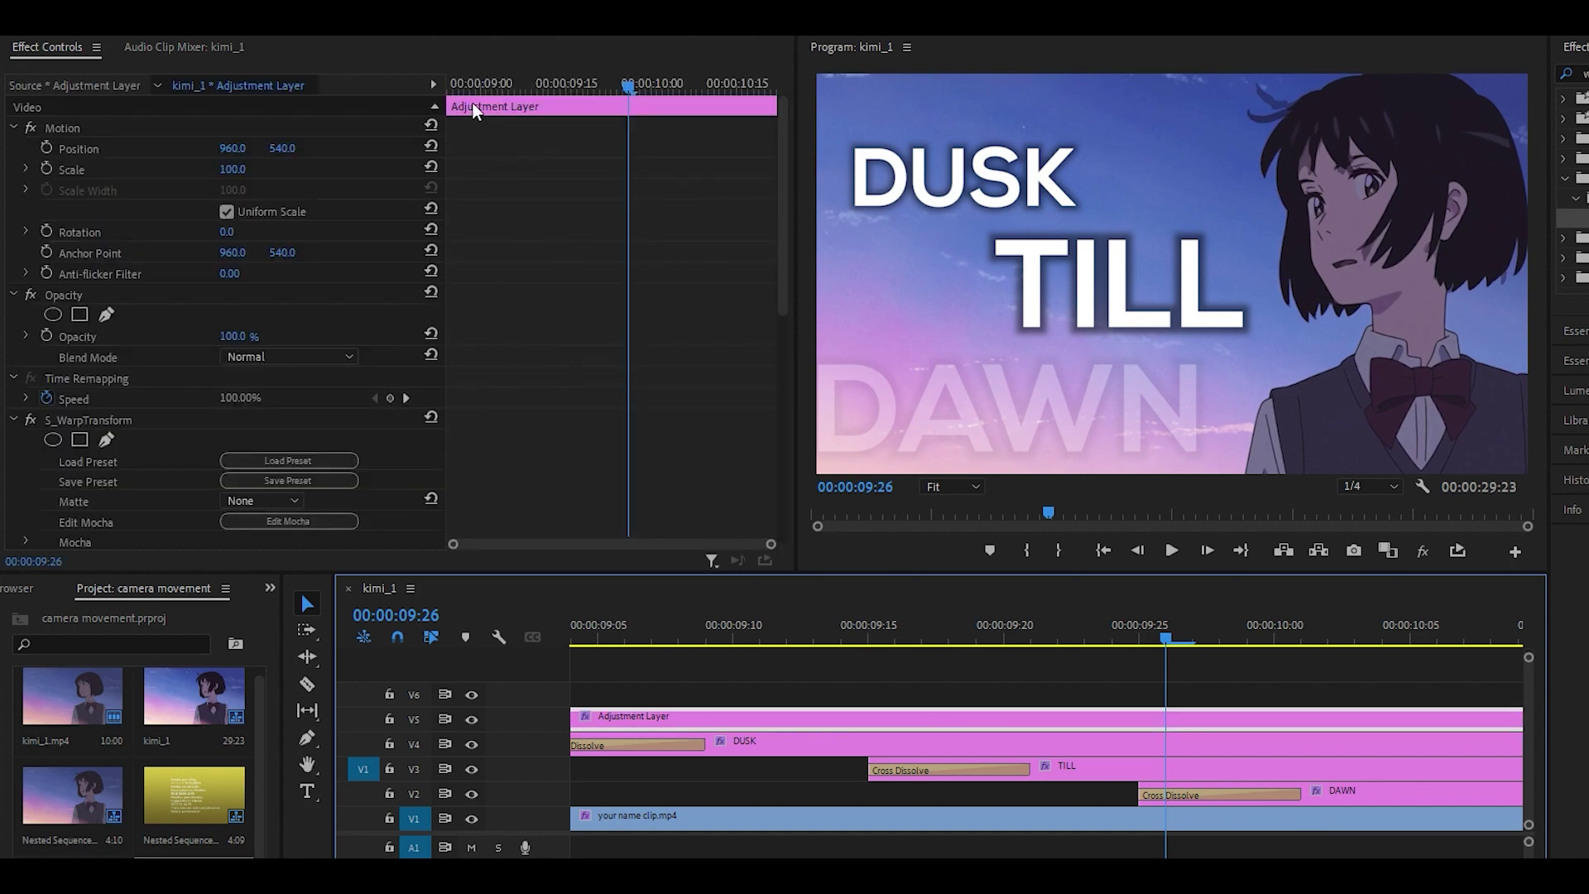
drag(483, 88, 447, 88)
scroll(655, 333, down, 5)
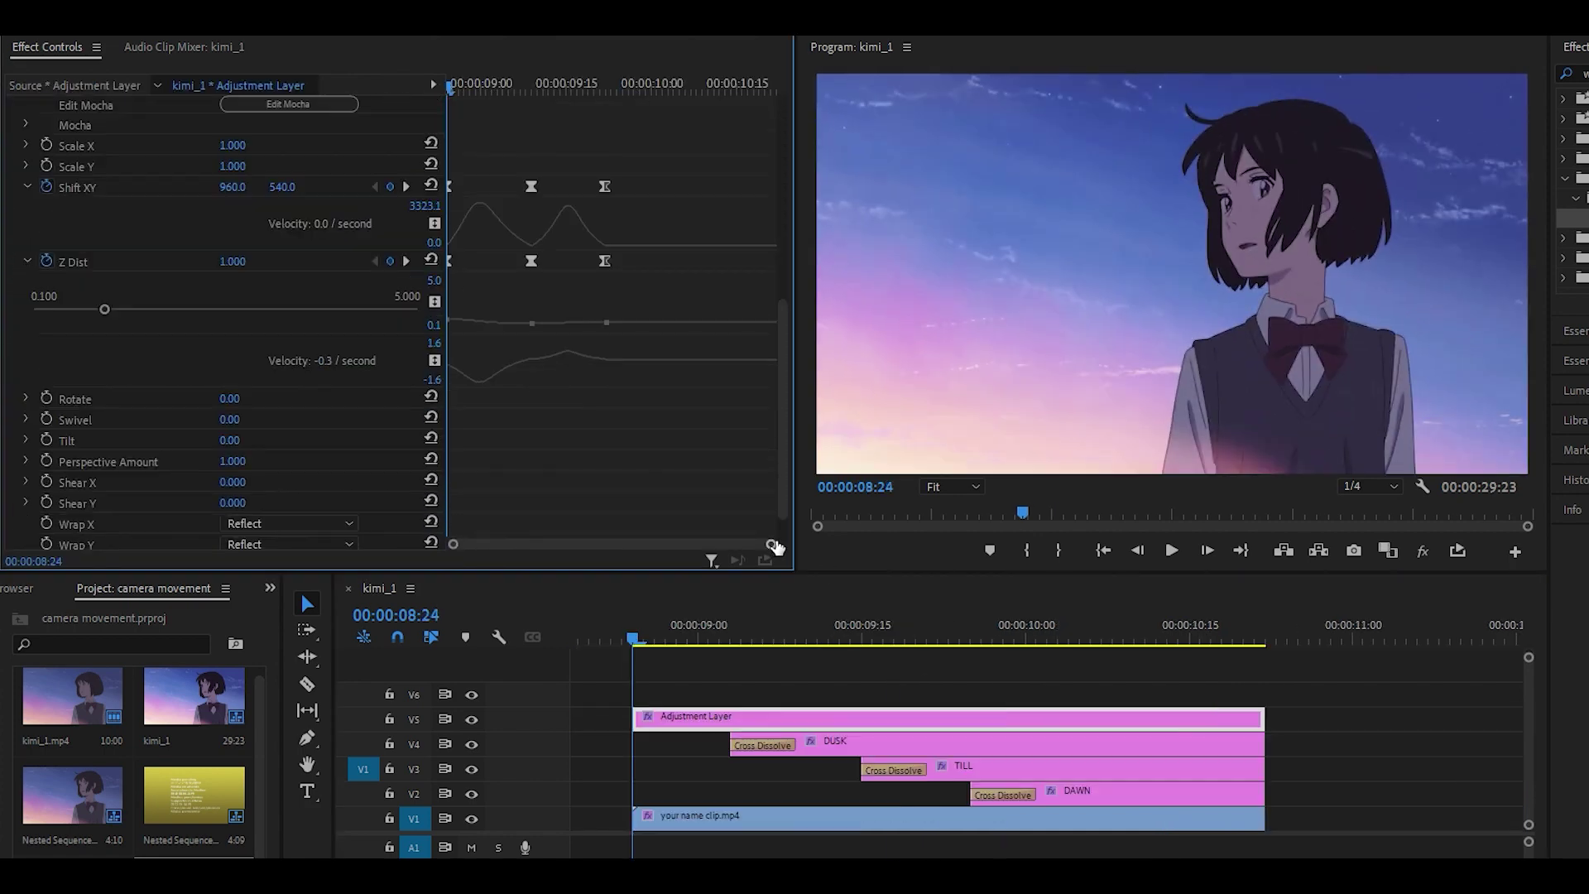
drag(768, 544, 632, 547)
drag(970, 639, 984, 644)
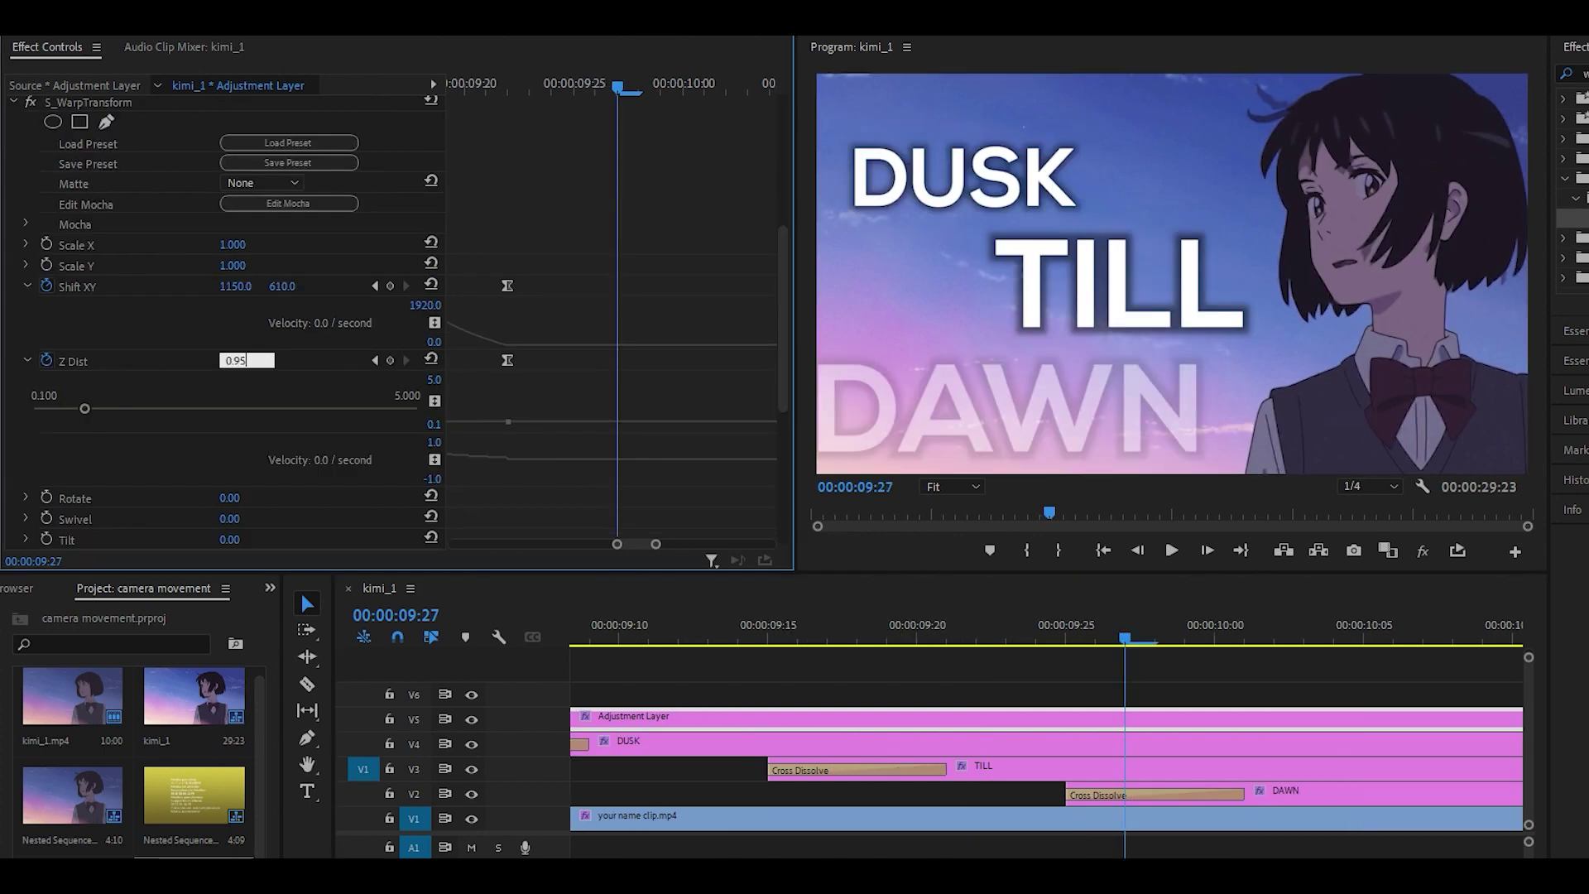
key(Return)
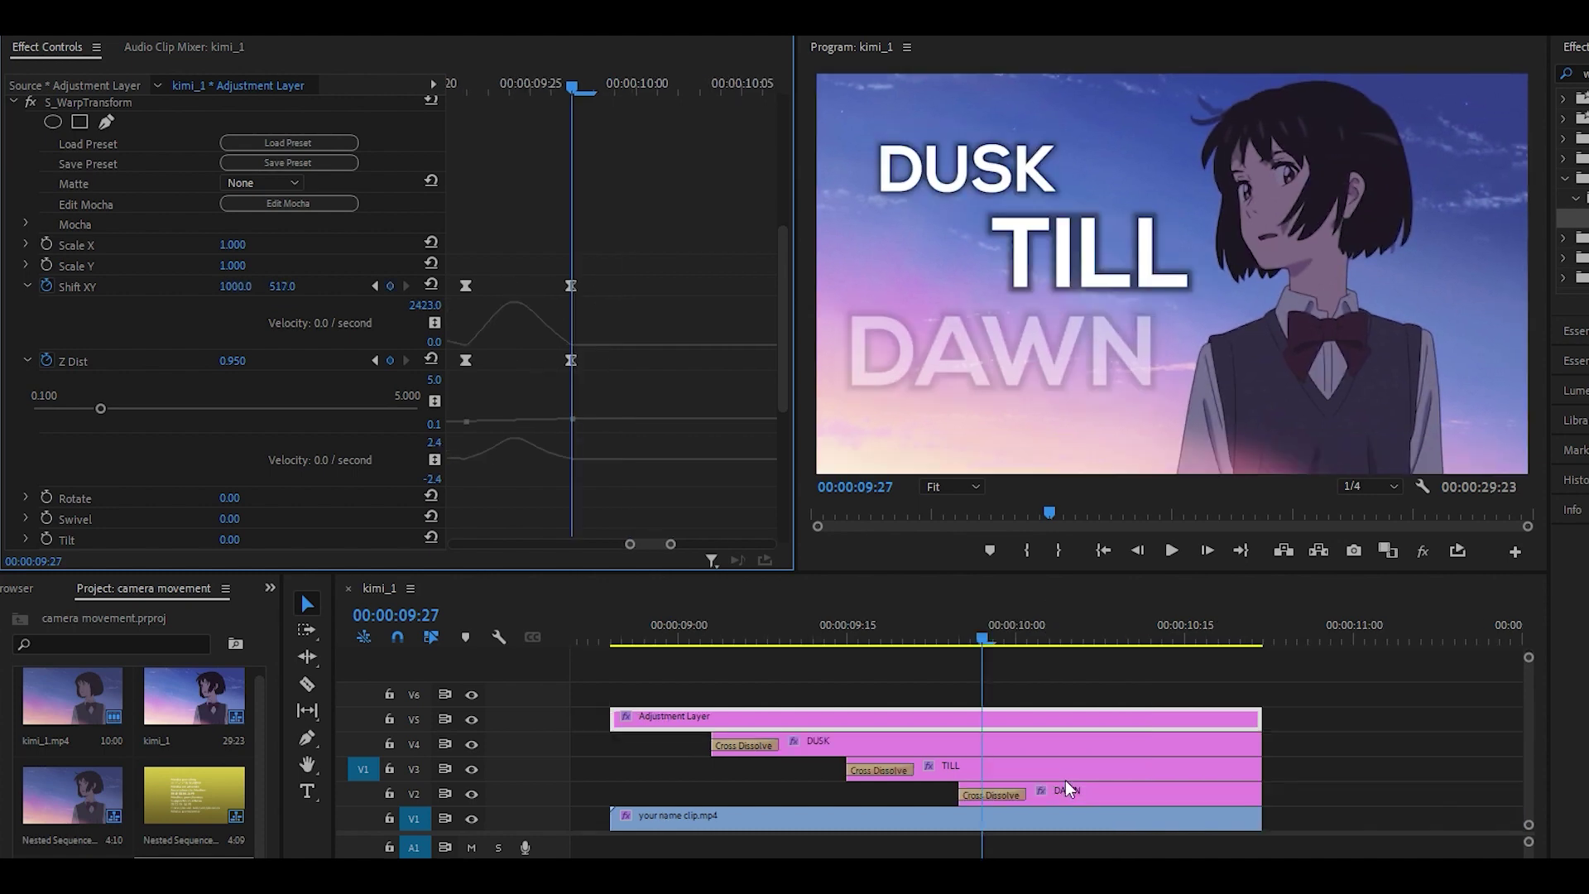
Move the last Shift XY and Z Dist keyframes to about 00:00:10:05 and preview the move to DAWN.
mouse_move(983, 631)
mouse_down()
mouse_move(1230, 641)
mouse_move(993, 654)
mouse_up()
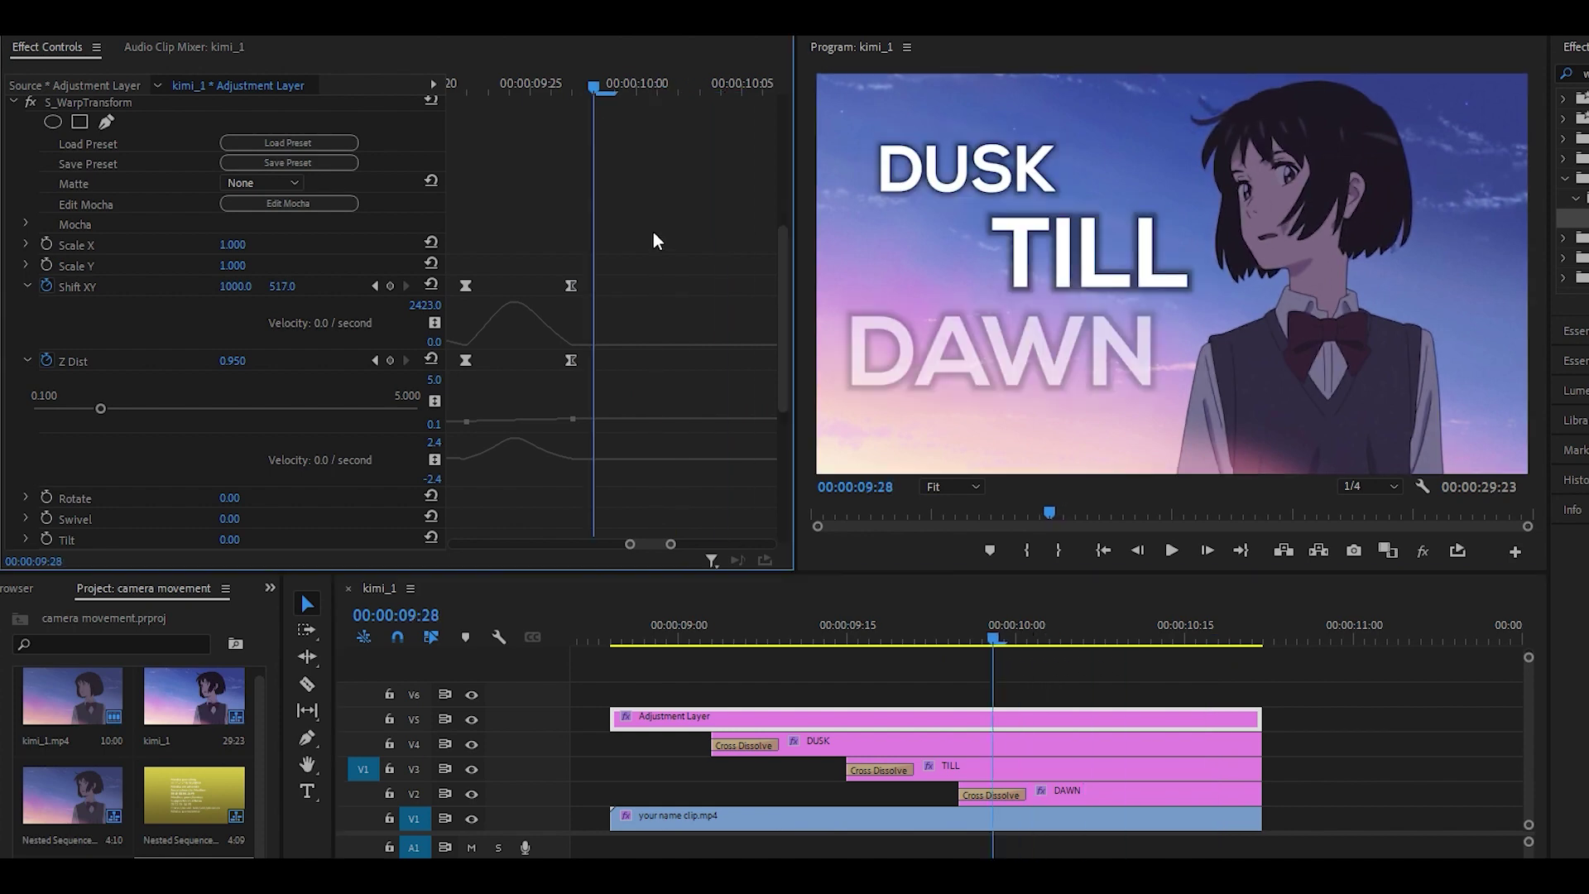
drag(653, 232, 674, 364)
drag(1029, 646, 901, 649)
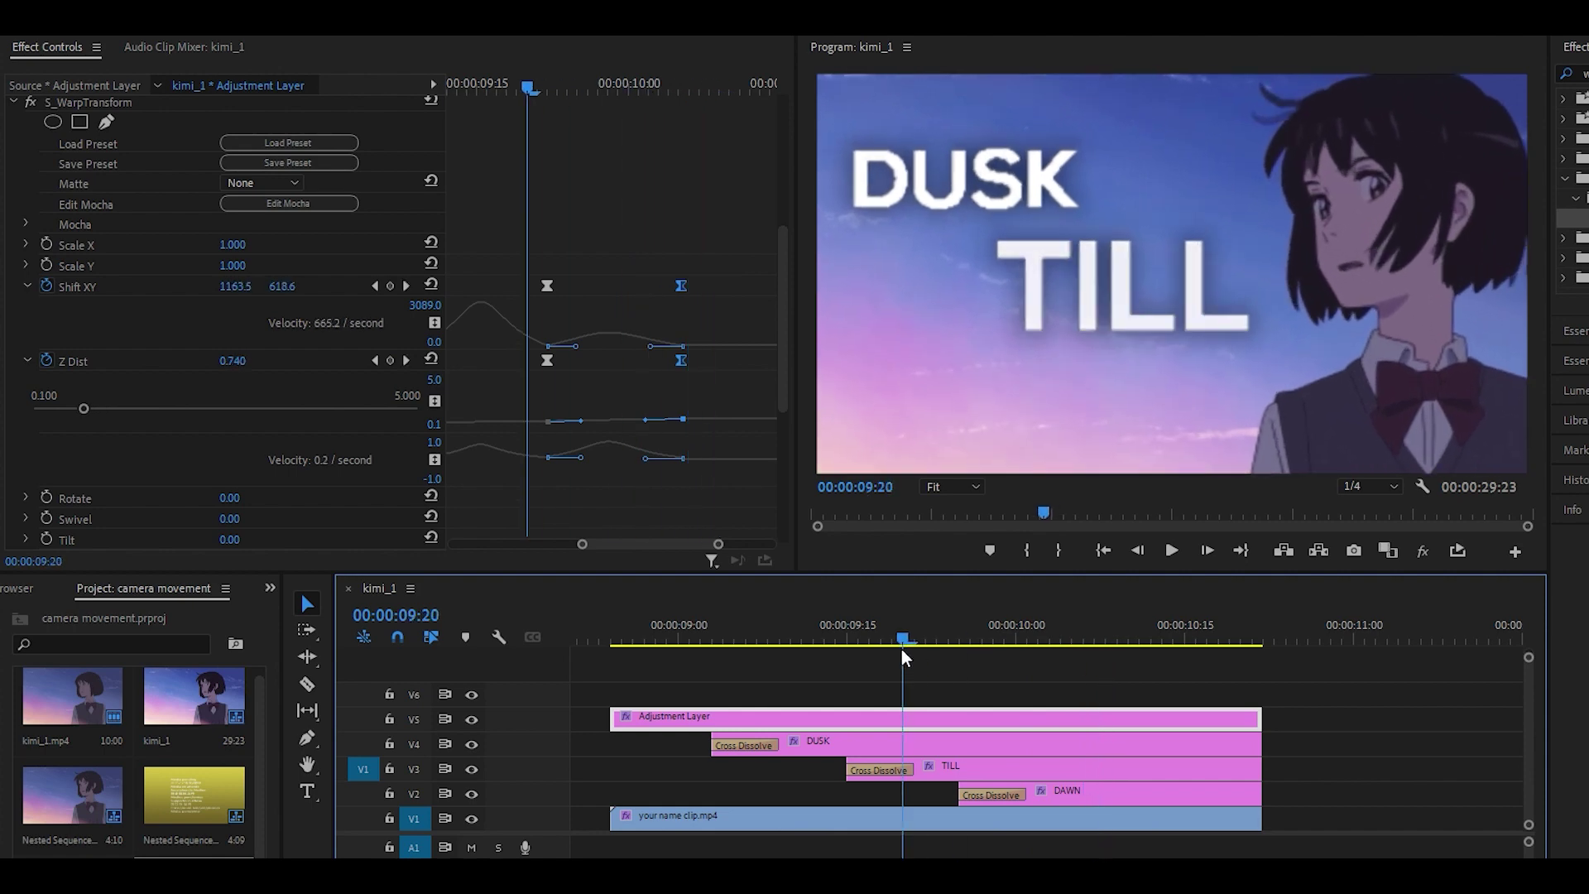
key(space)
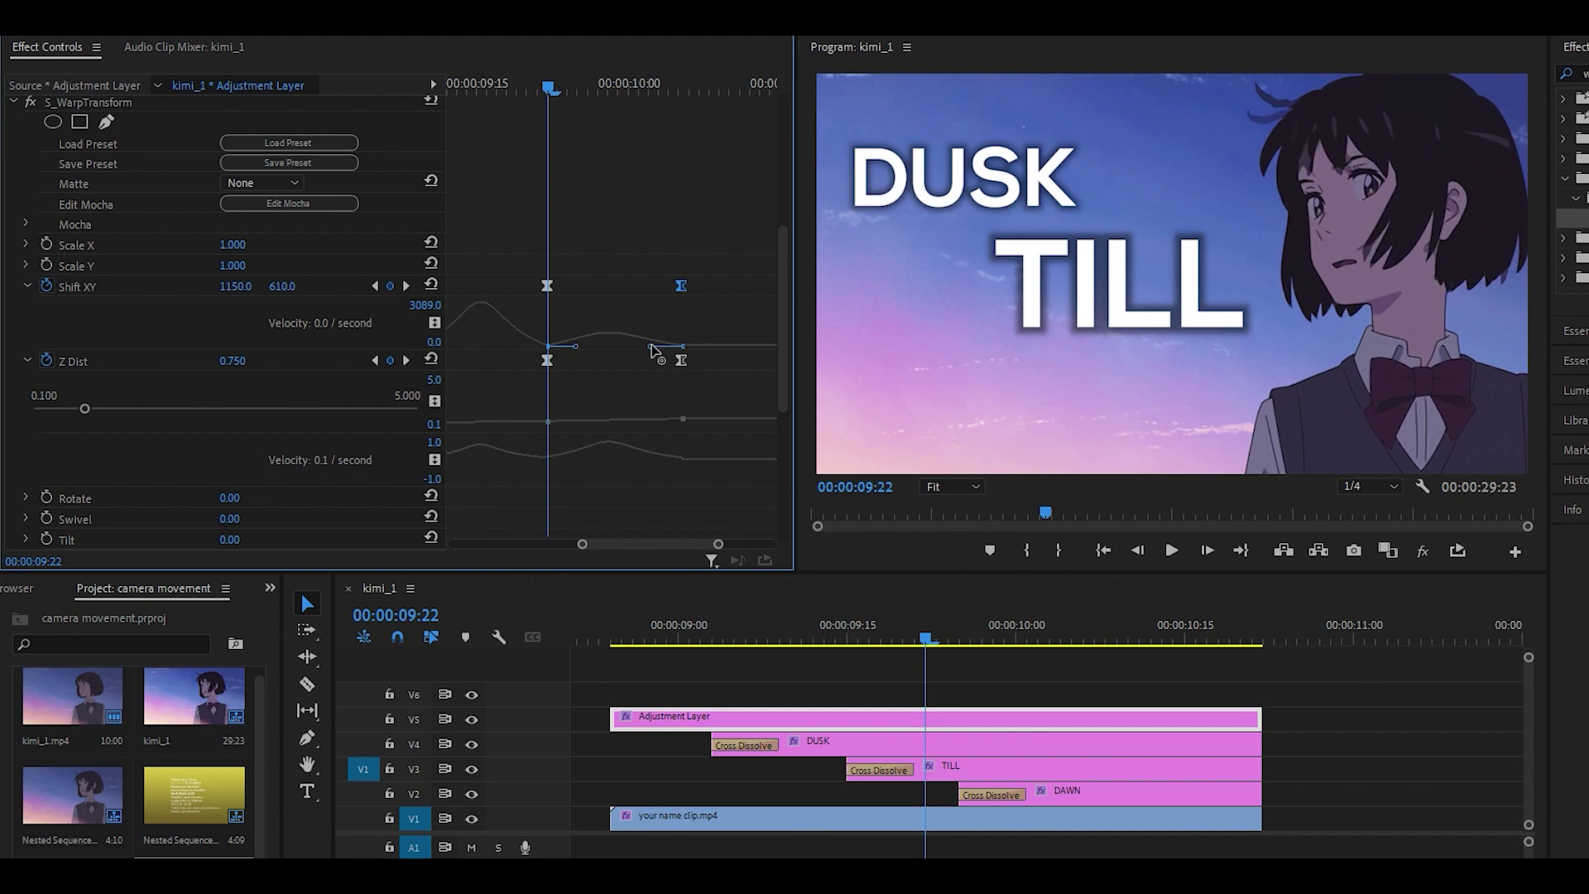
Lengthen the last Shift XY and Z Dist keyframes' incoming velocity handles, shift the keyframes toward the adjustment layer's end, and preview the edit.
drag(651, 346, 634, 351)
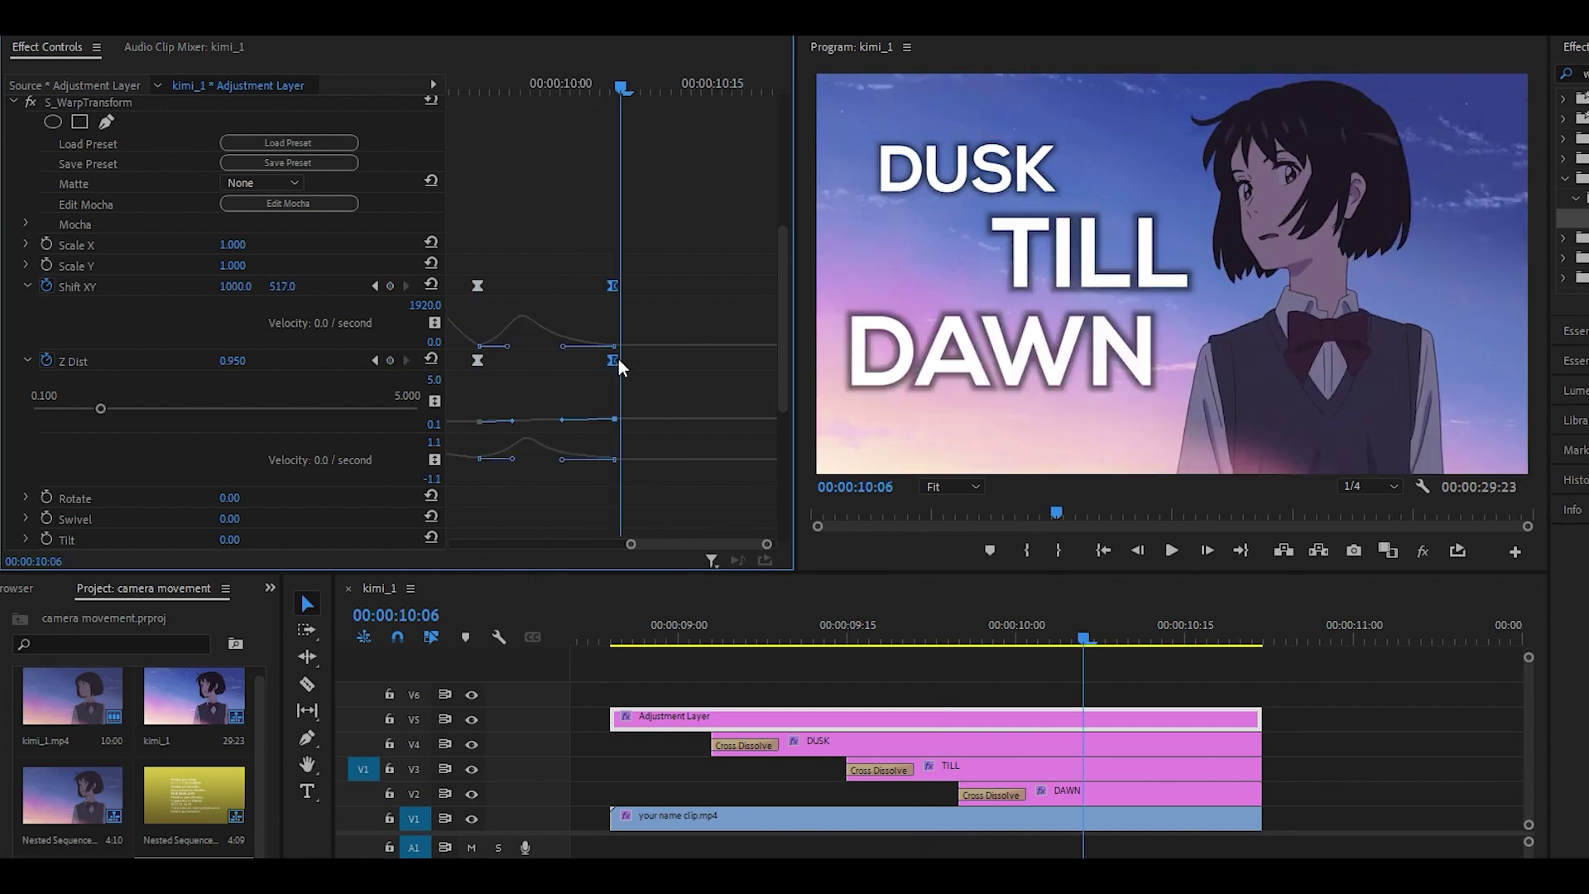
drag(619, 359, 683, 361)
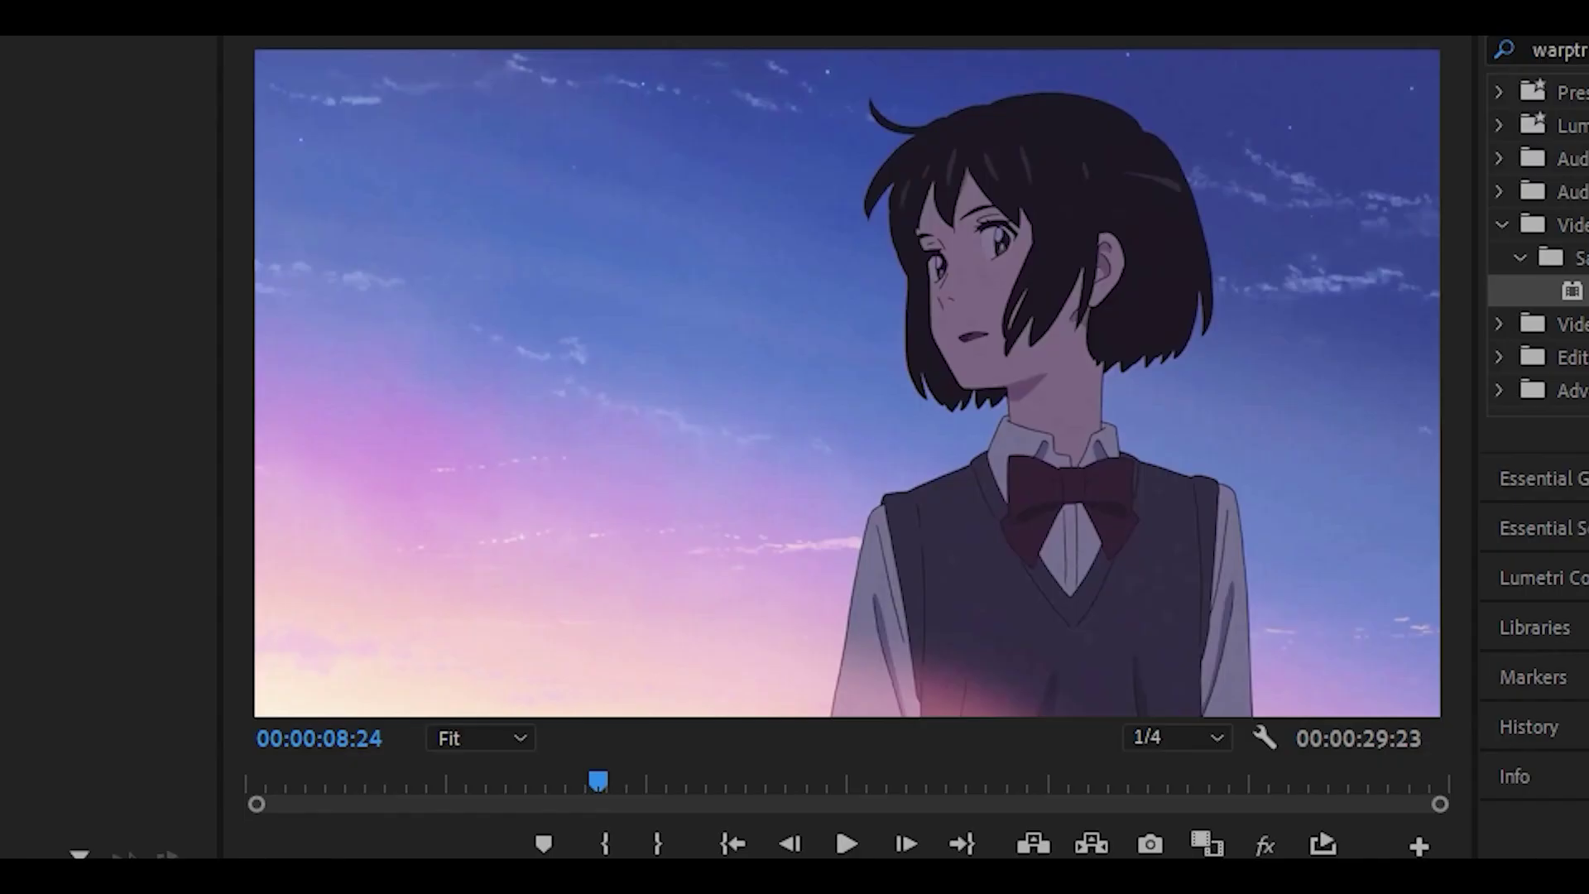
key(space)
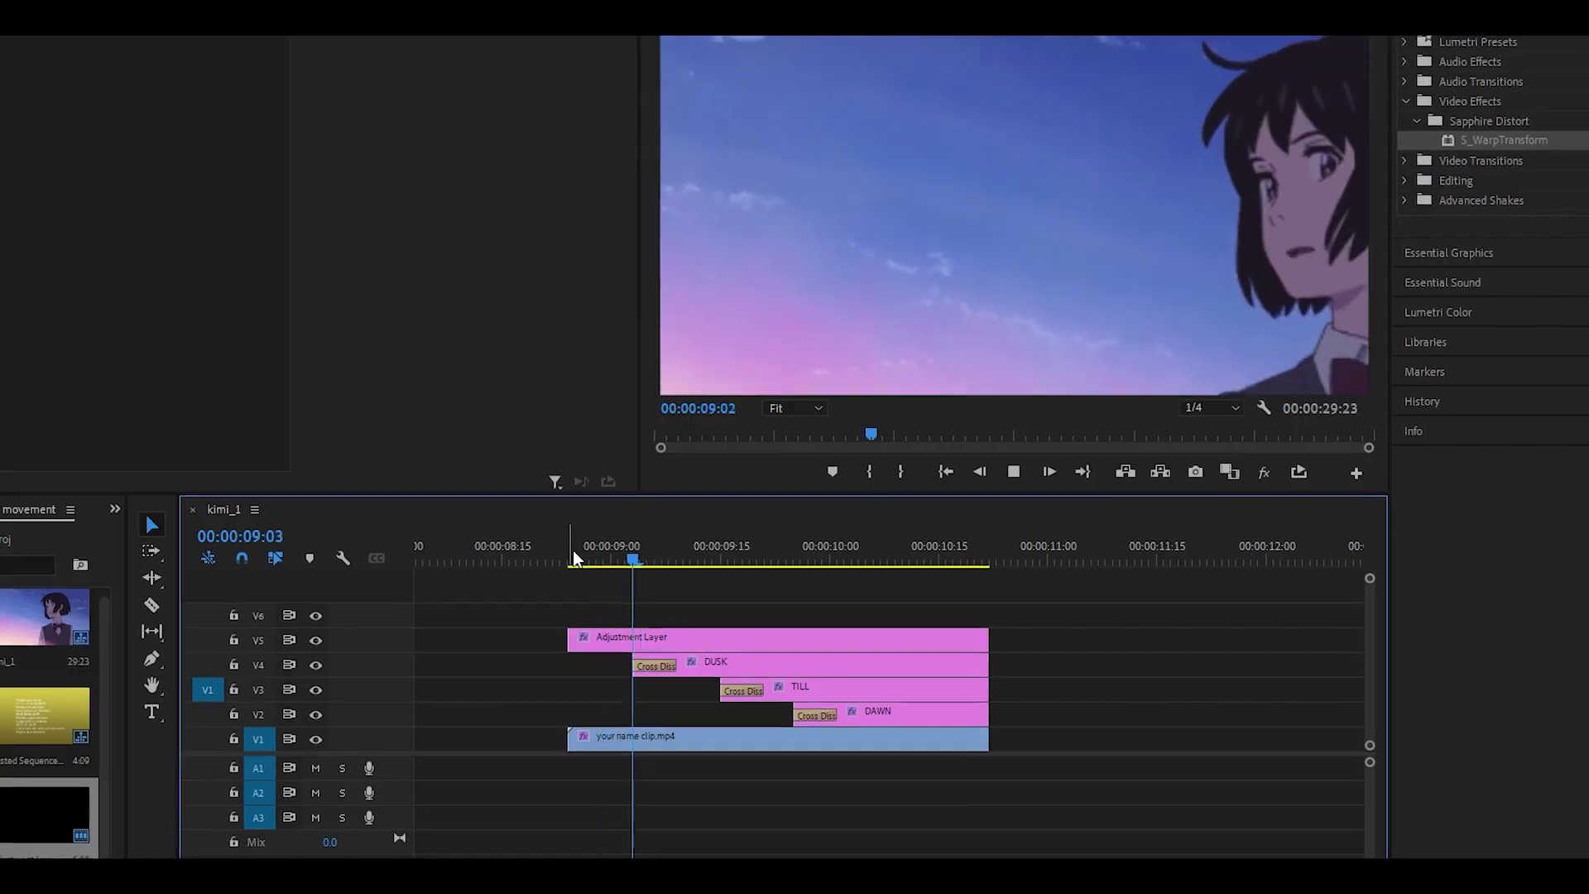
drag(579, 552, 880, 570)
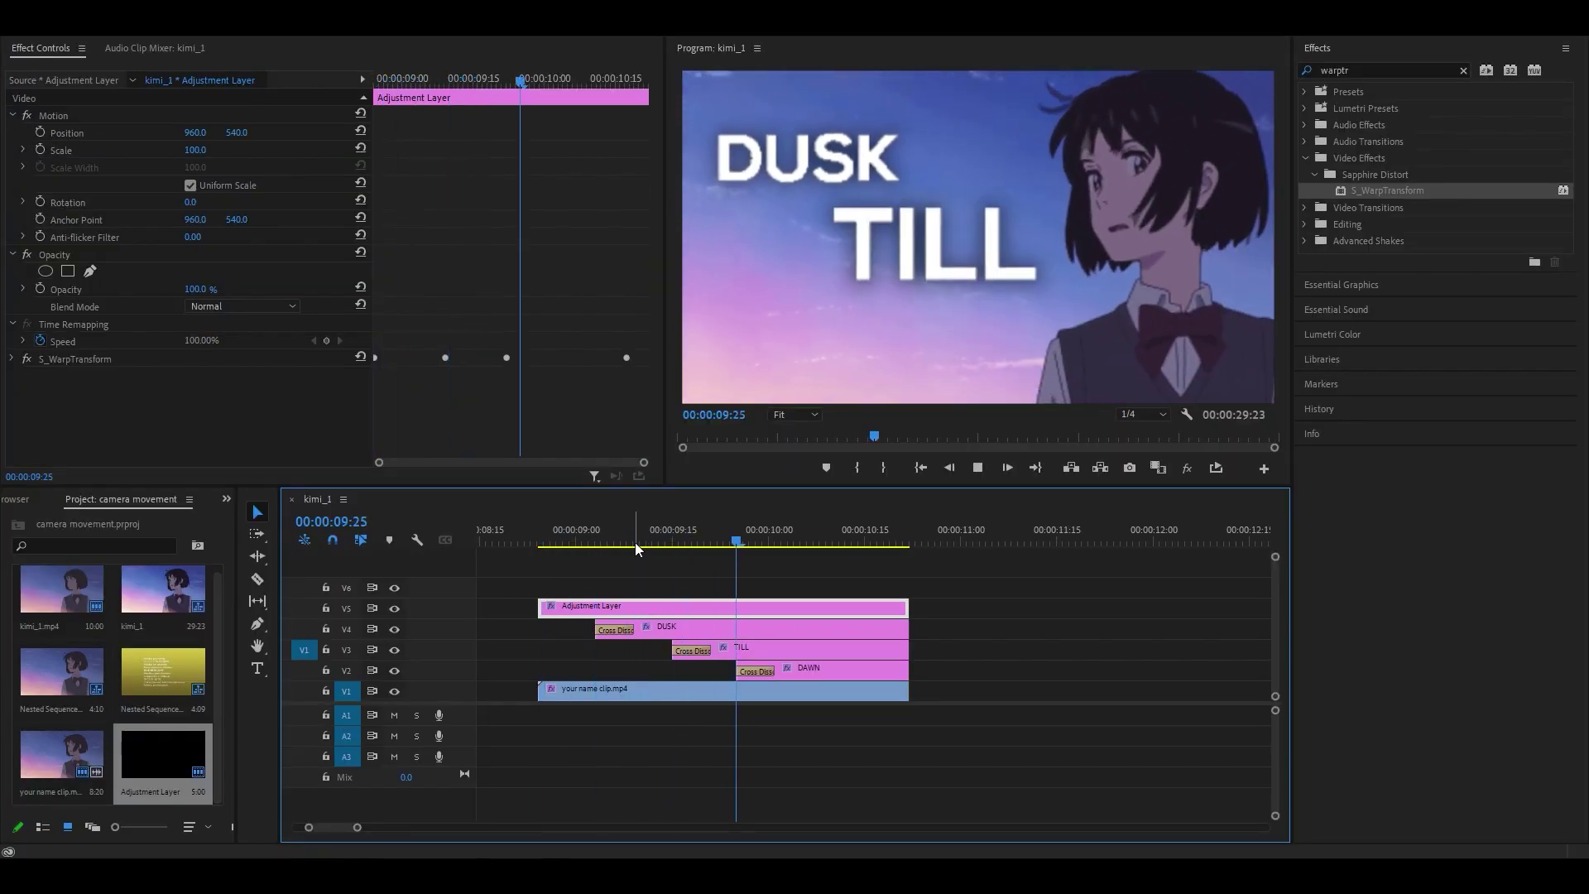
Apply S_Shake to the adjustment layer above S_WarpTransform and set its Frequency to 2.
click(580, 535)
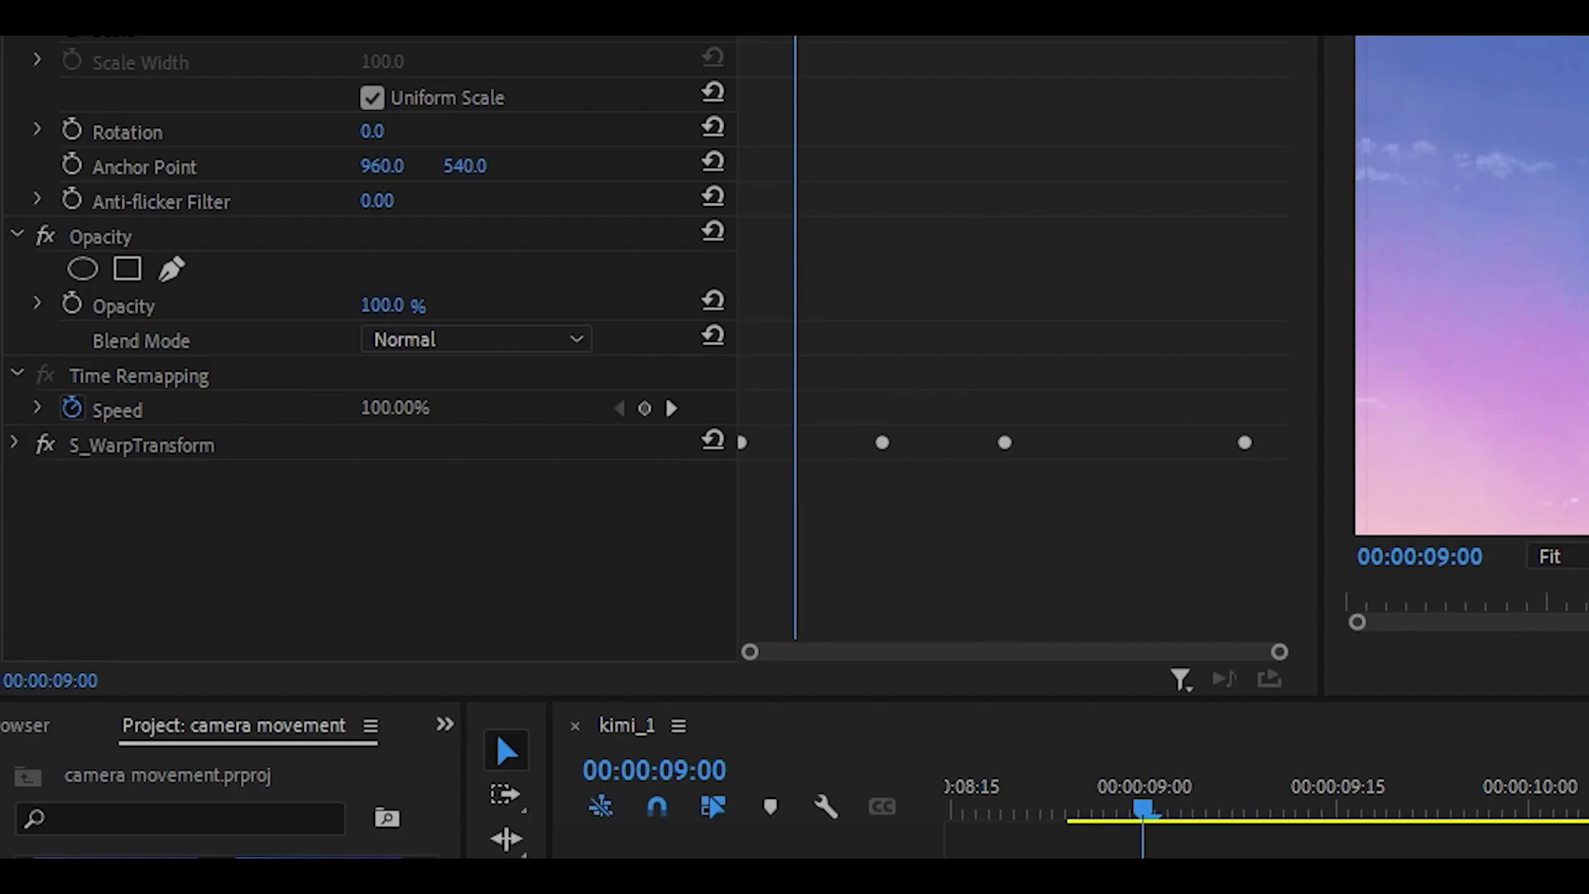
drag(778, 571, 203, 427)
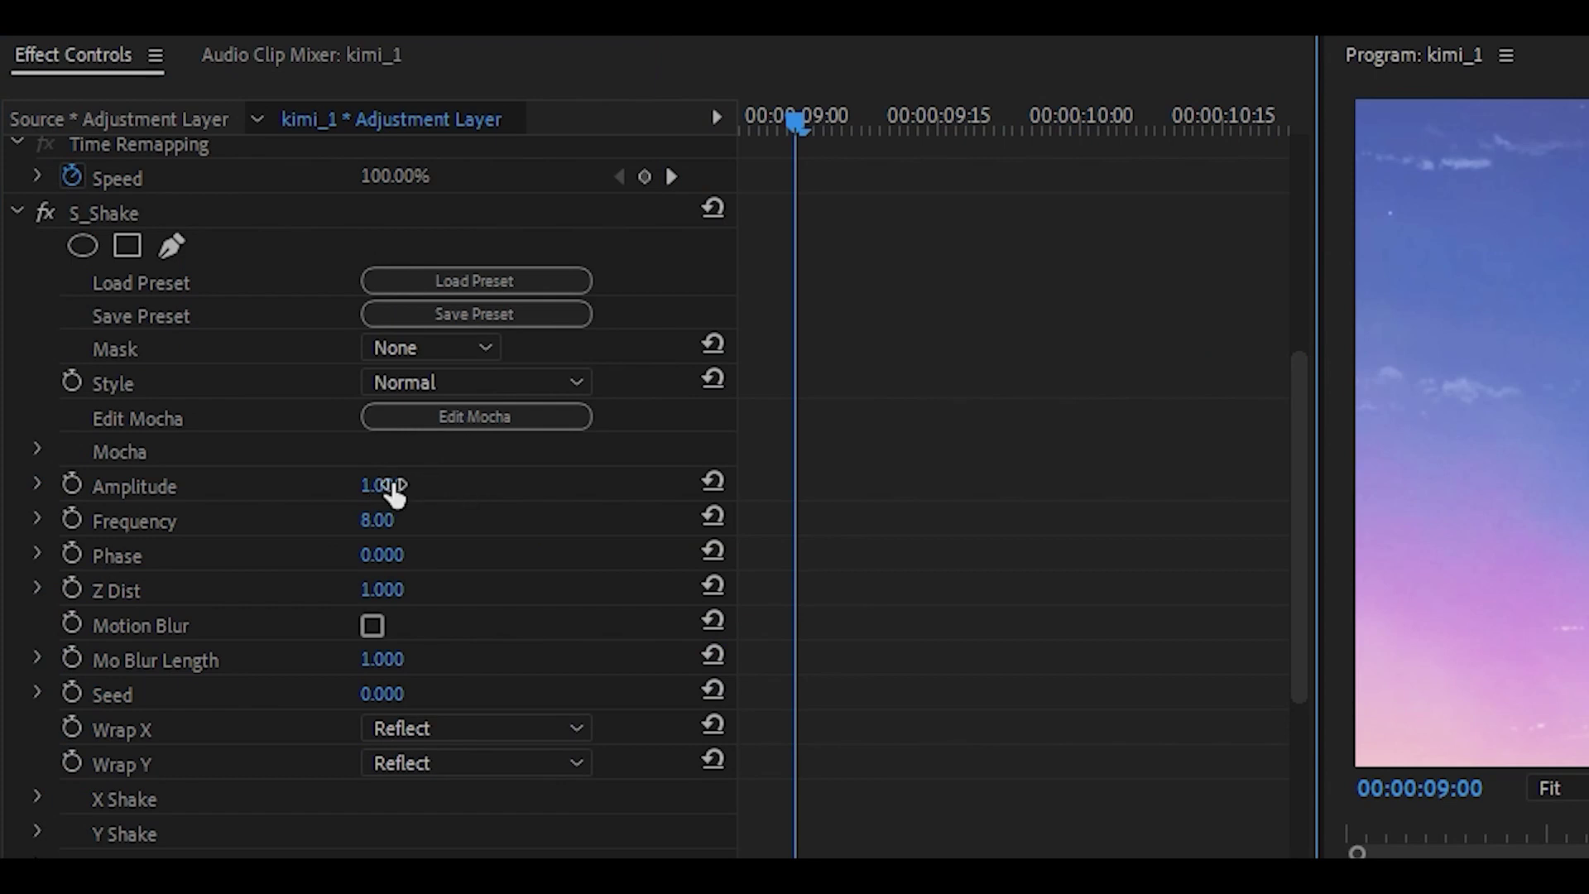
click(376, 520)
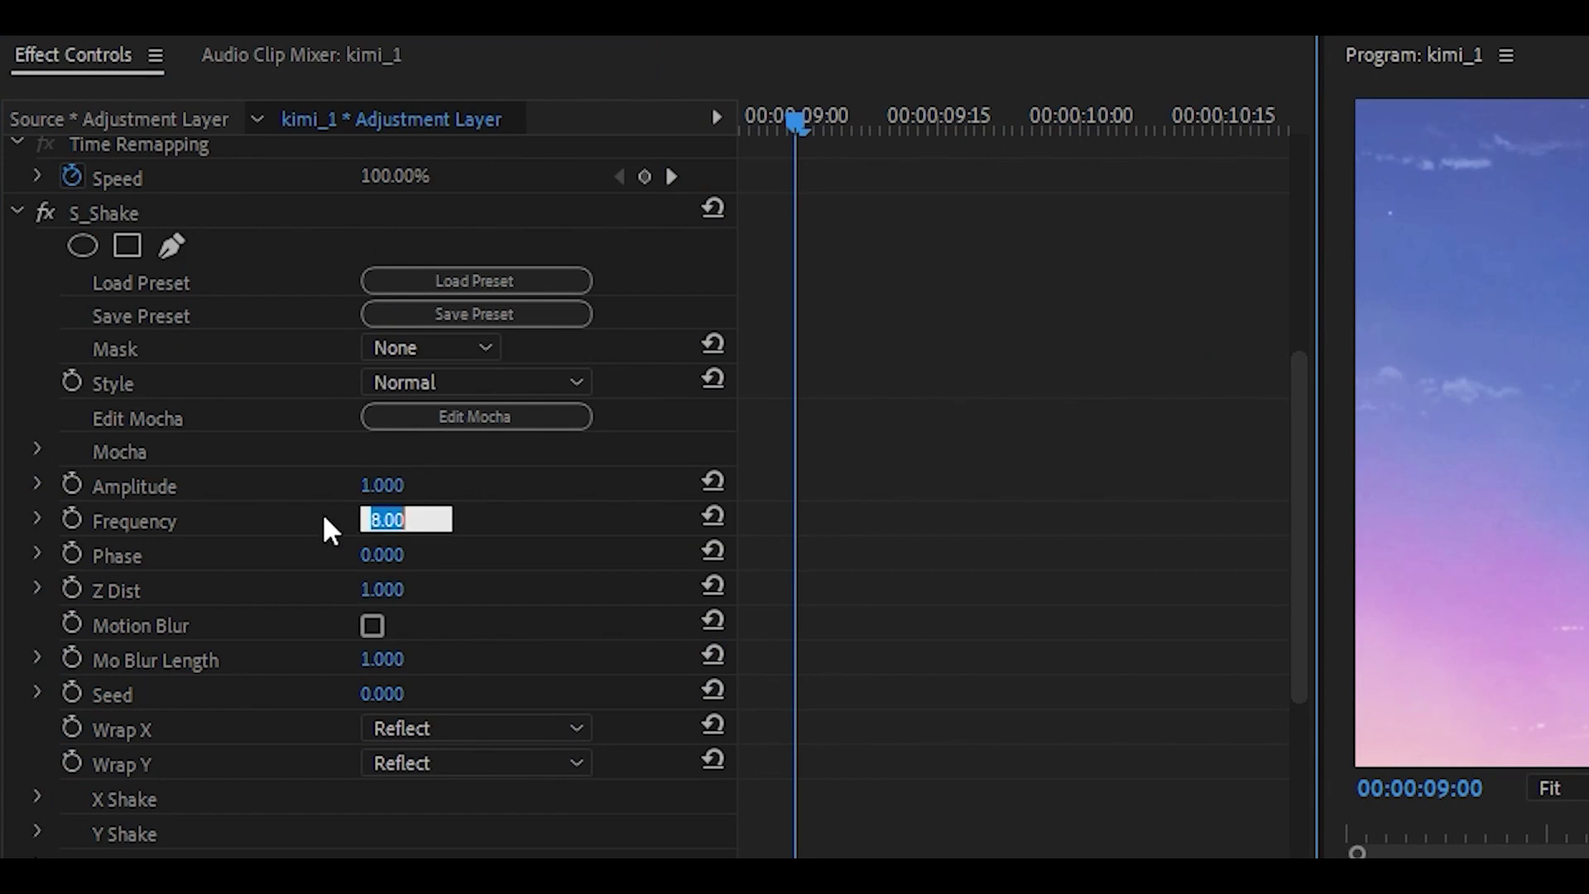
text(2)
In S_Shake's X Shake settings, set X Rand Amp and X Rand Freq to 0 and X Wave Amp to 20.
scroll(249, 497, down, 4)
click(111, 463)
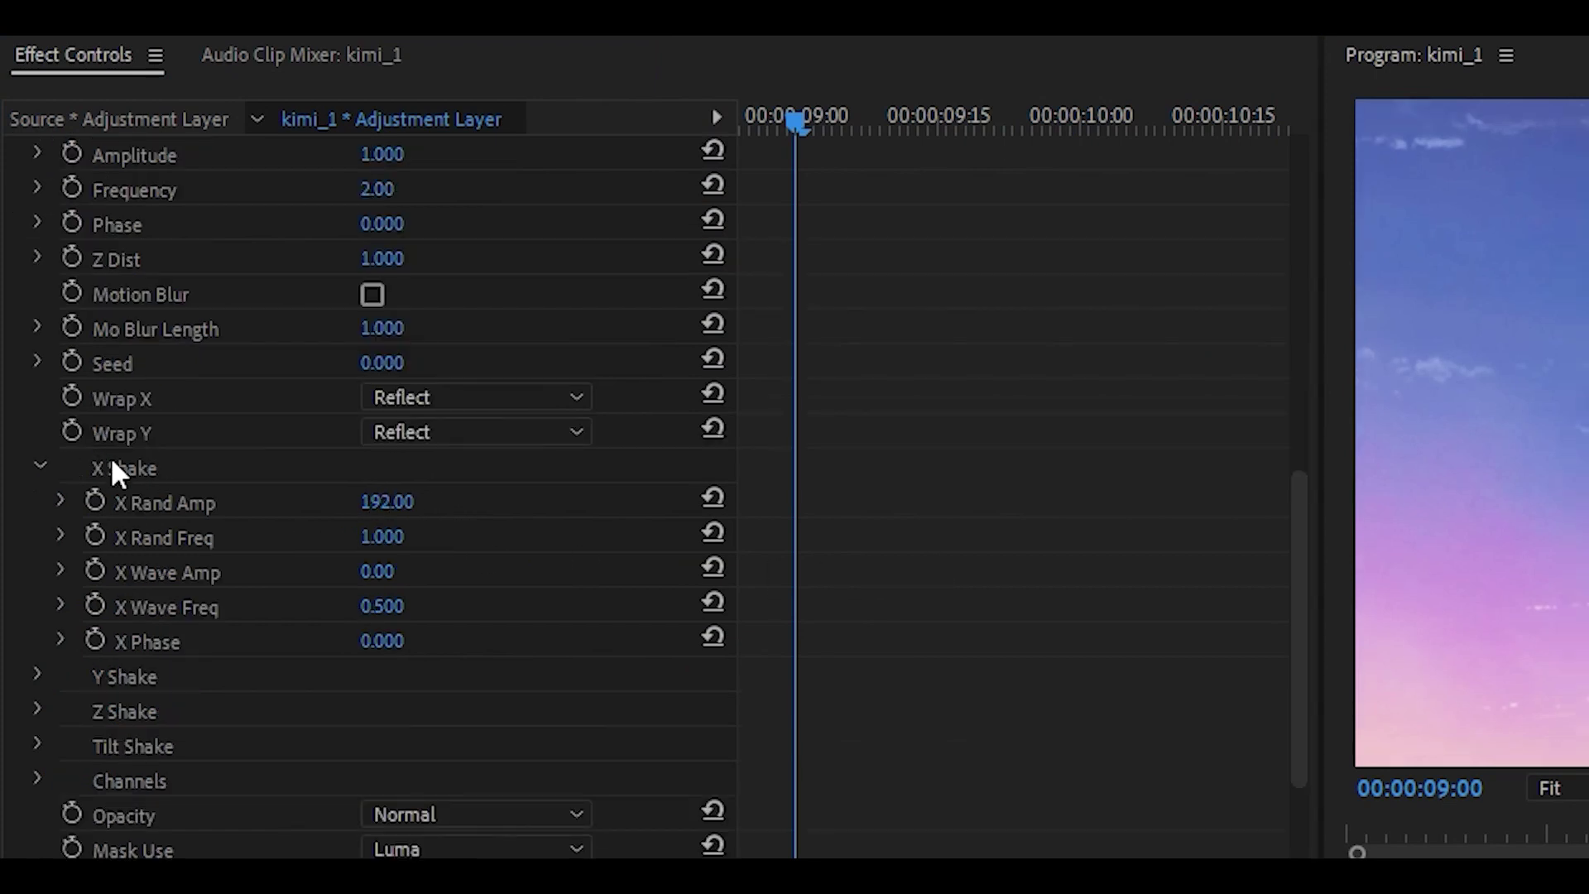
click(383, 502)
text(0)
click(388, 536)
text(0)
key(Tab)
text(2)
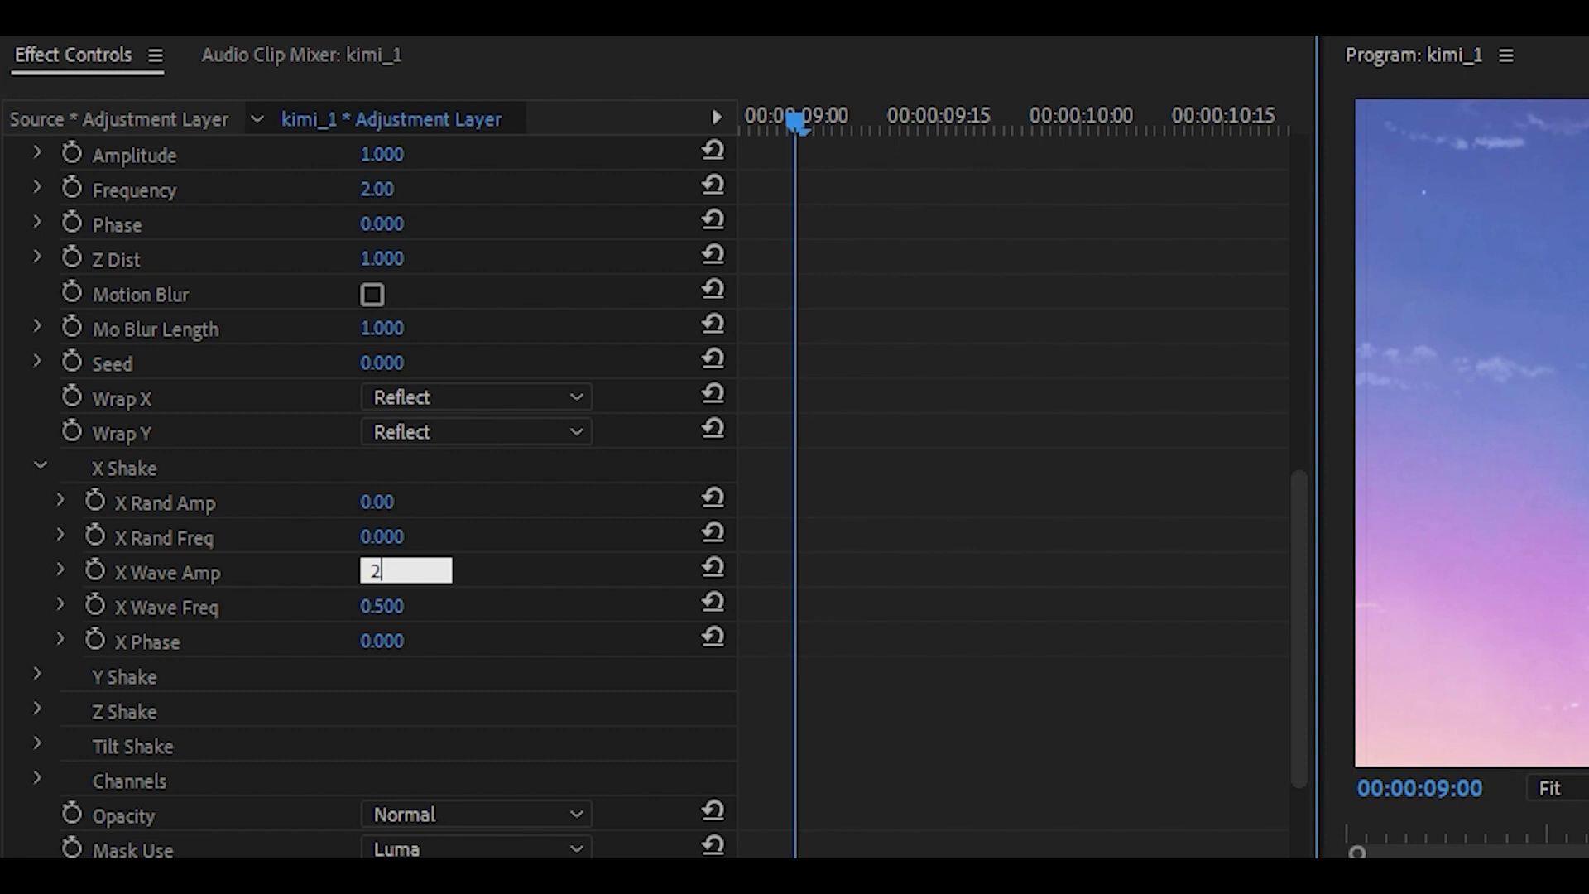
click(909, 574)
In S_Shake's Y Shake settings, set Y Rand Amp and Y Rand Freq to 0 and Y Wave Amp to 20.
scroll(429, 584, down, 1)
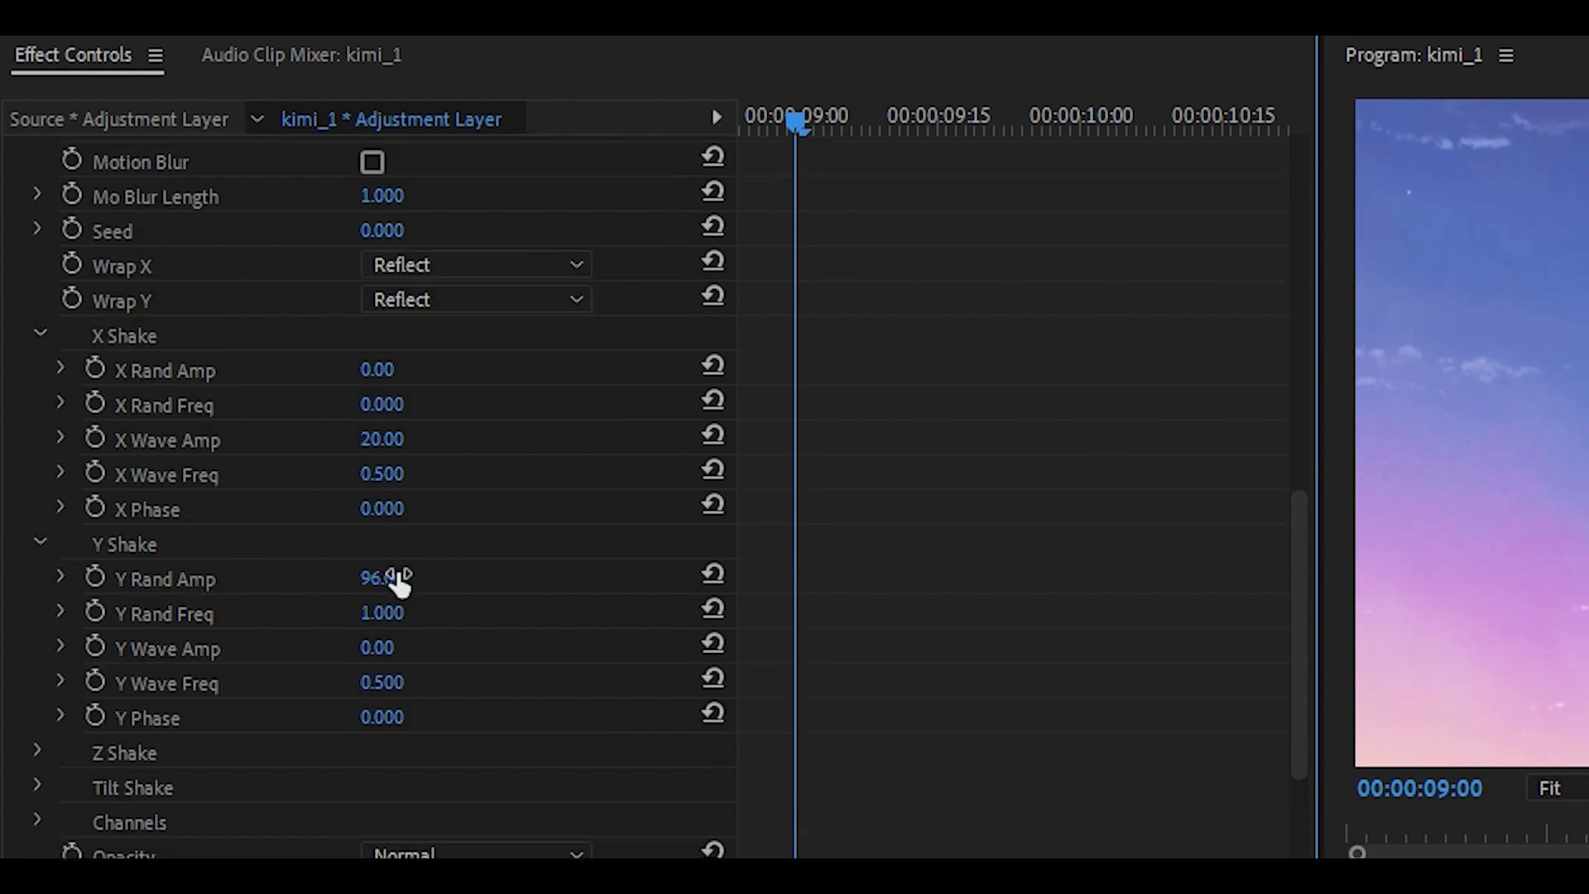
click(396, 579)
text(0)
key(Tab)
text(0)
click(405, 649)
text(20)
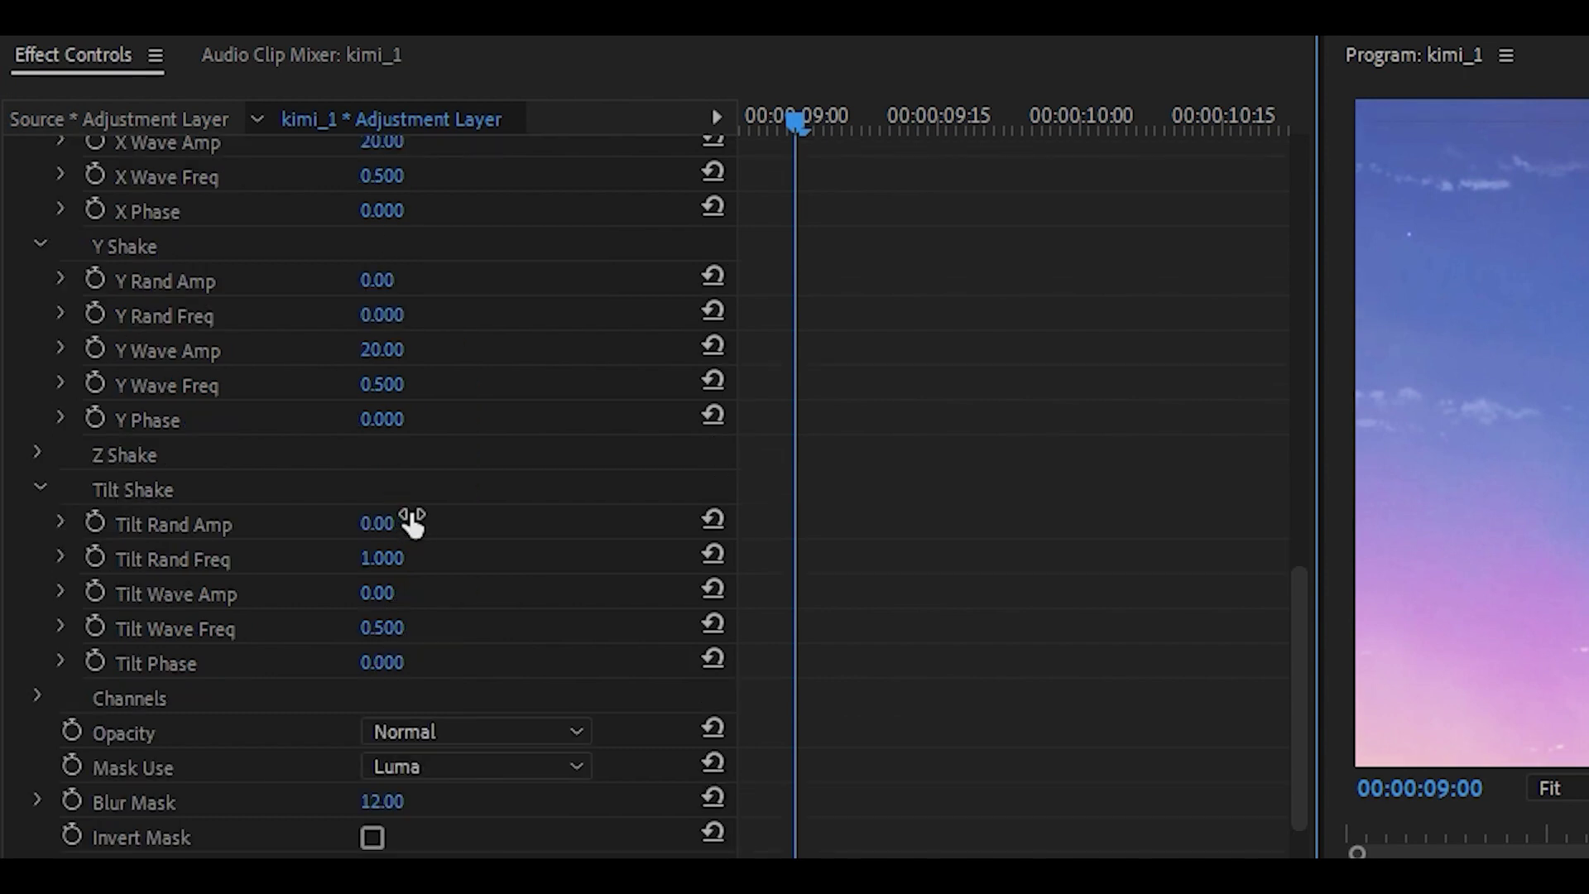
In S_Shake's Tilt Shake settings, set Tilt Rand Amp, Tilt Rand Freq and Tilt Wave Amp to 0.
click(403, 525)
text(0)
key(Tab)
text(0)
key(Tab)
text(0)
scroll(819, 649, down, 1)
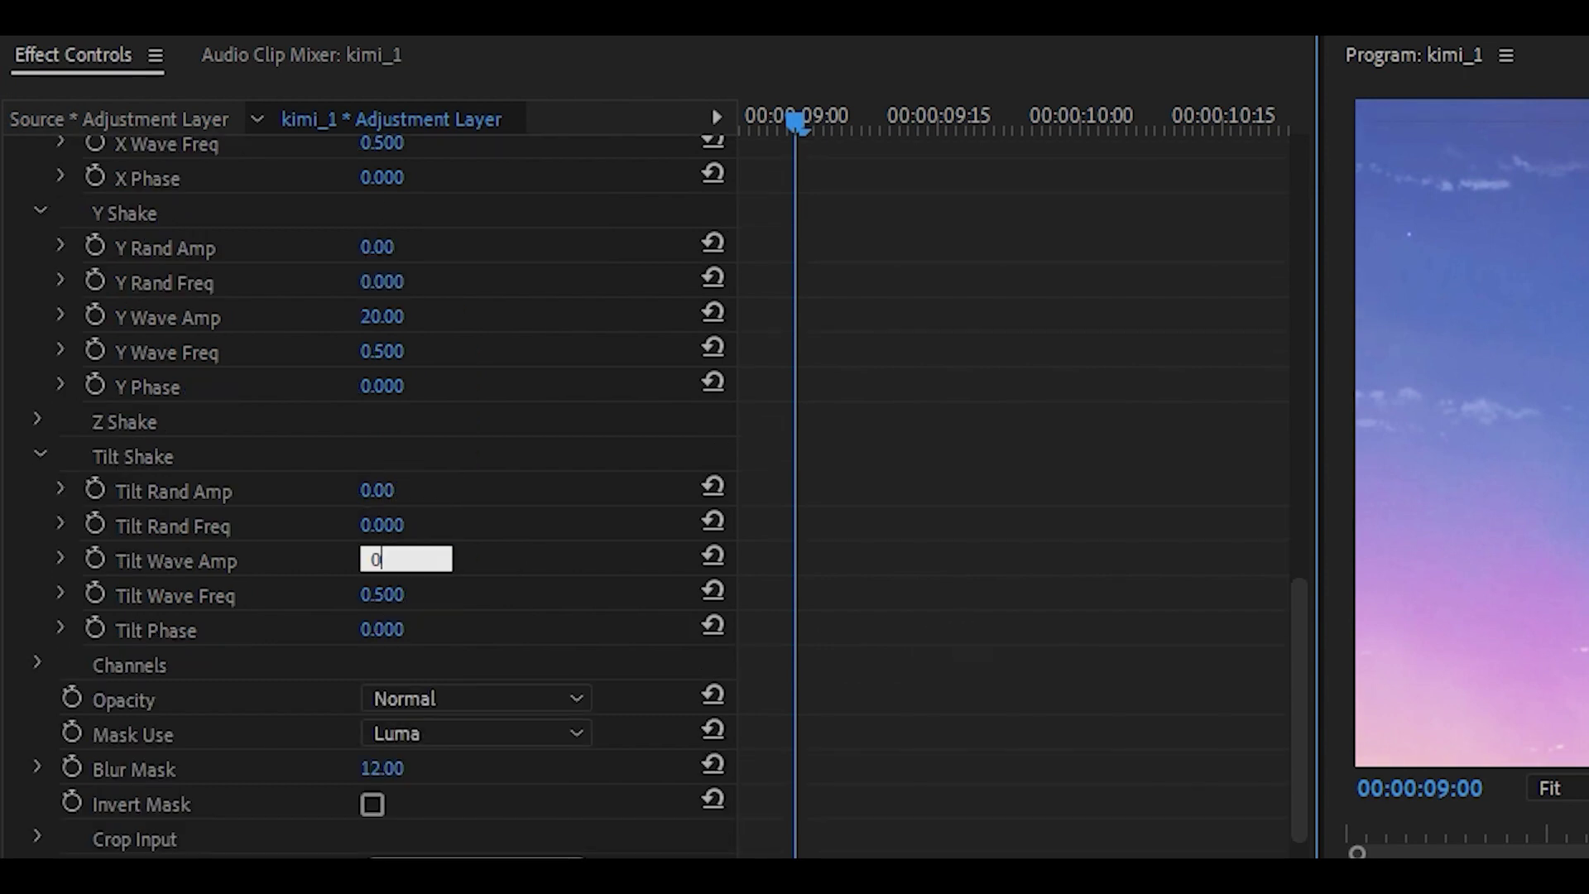
key(Return)
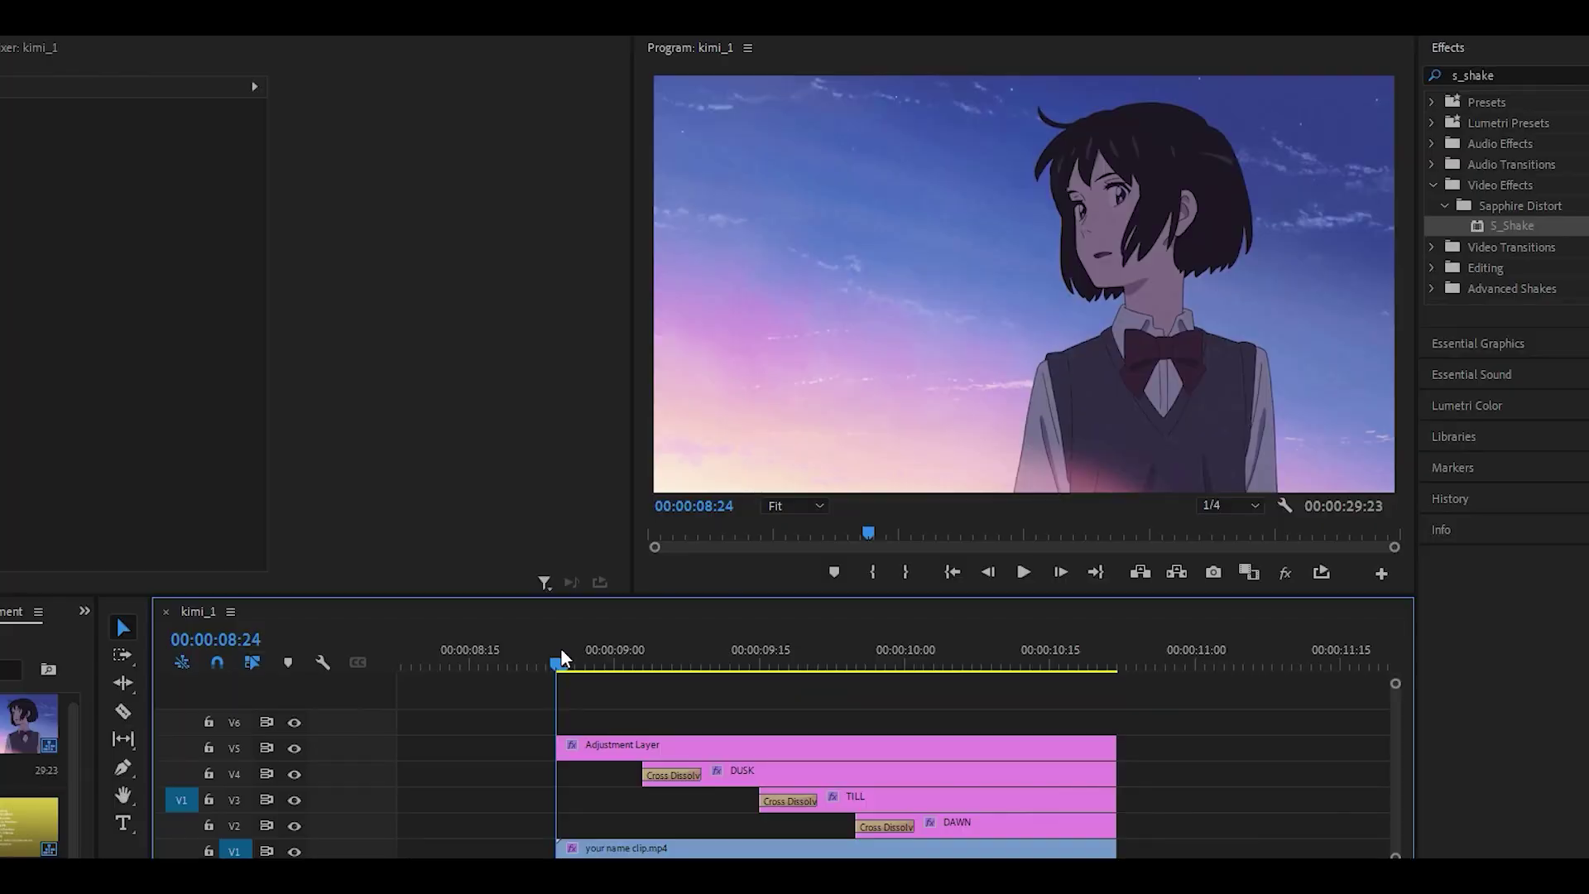
Preview the finished camera movement with the shake from the adjustment layer's start and save the project.
key(space)
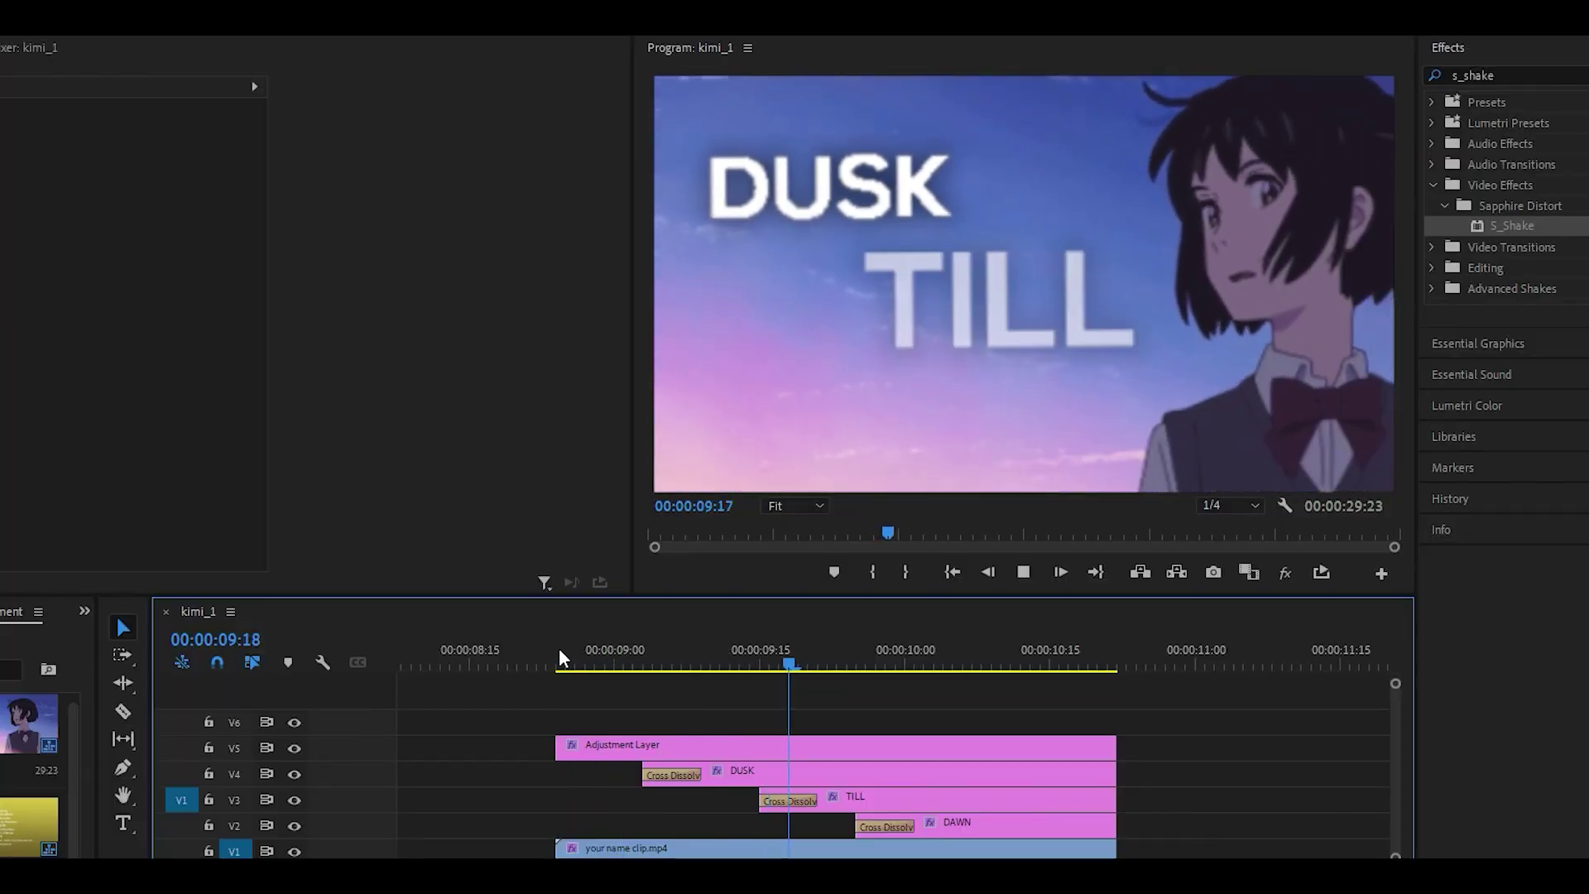
click(557, 648)
key(space)
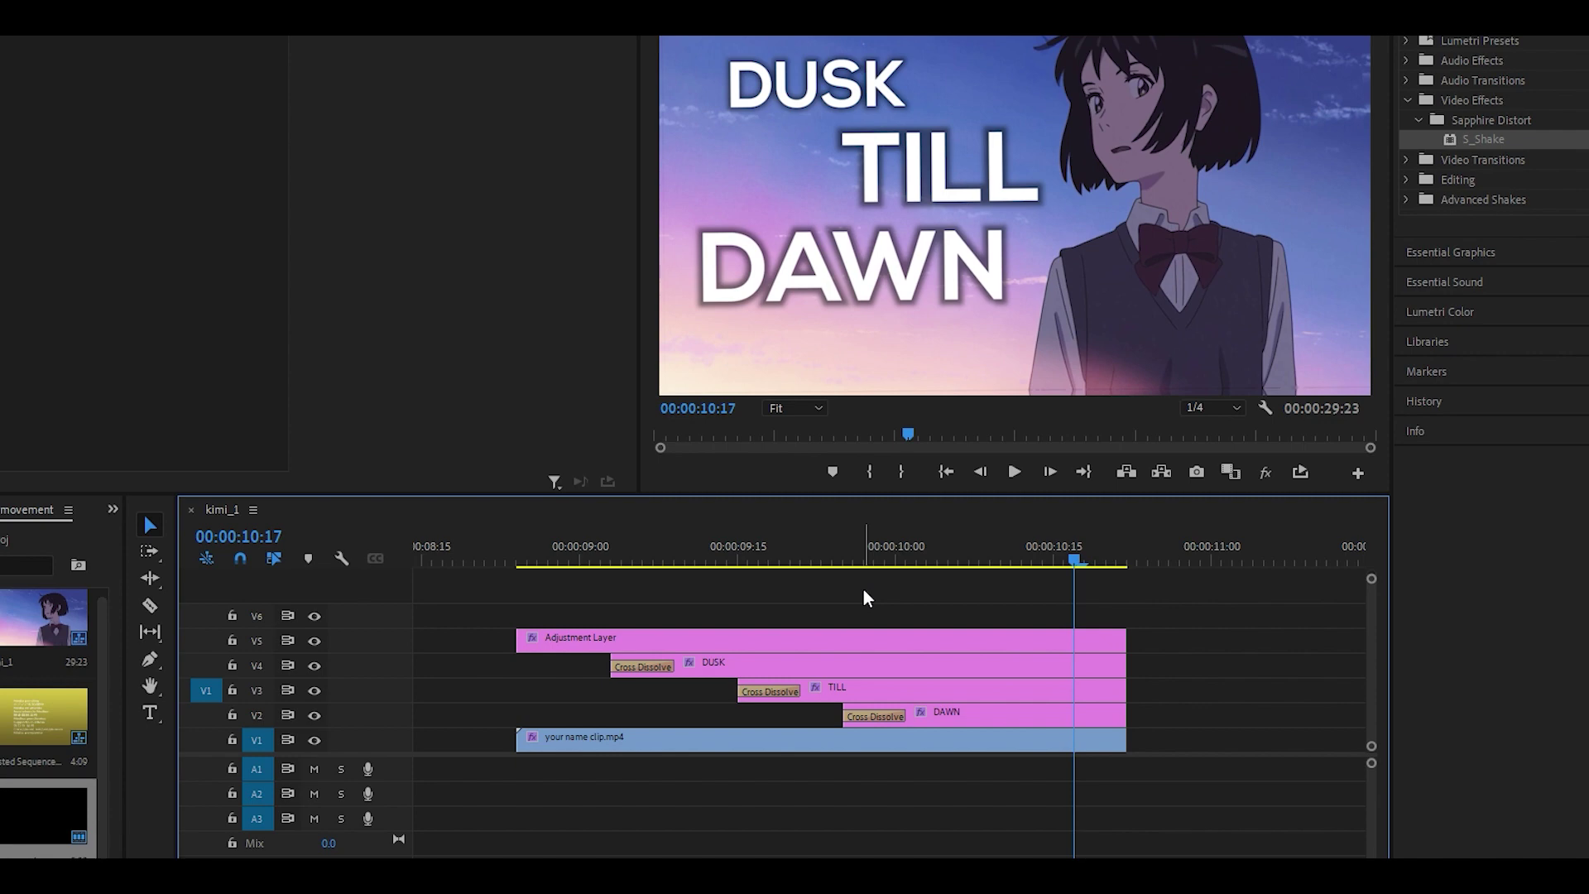
key(ctrl+s)
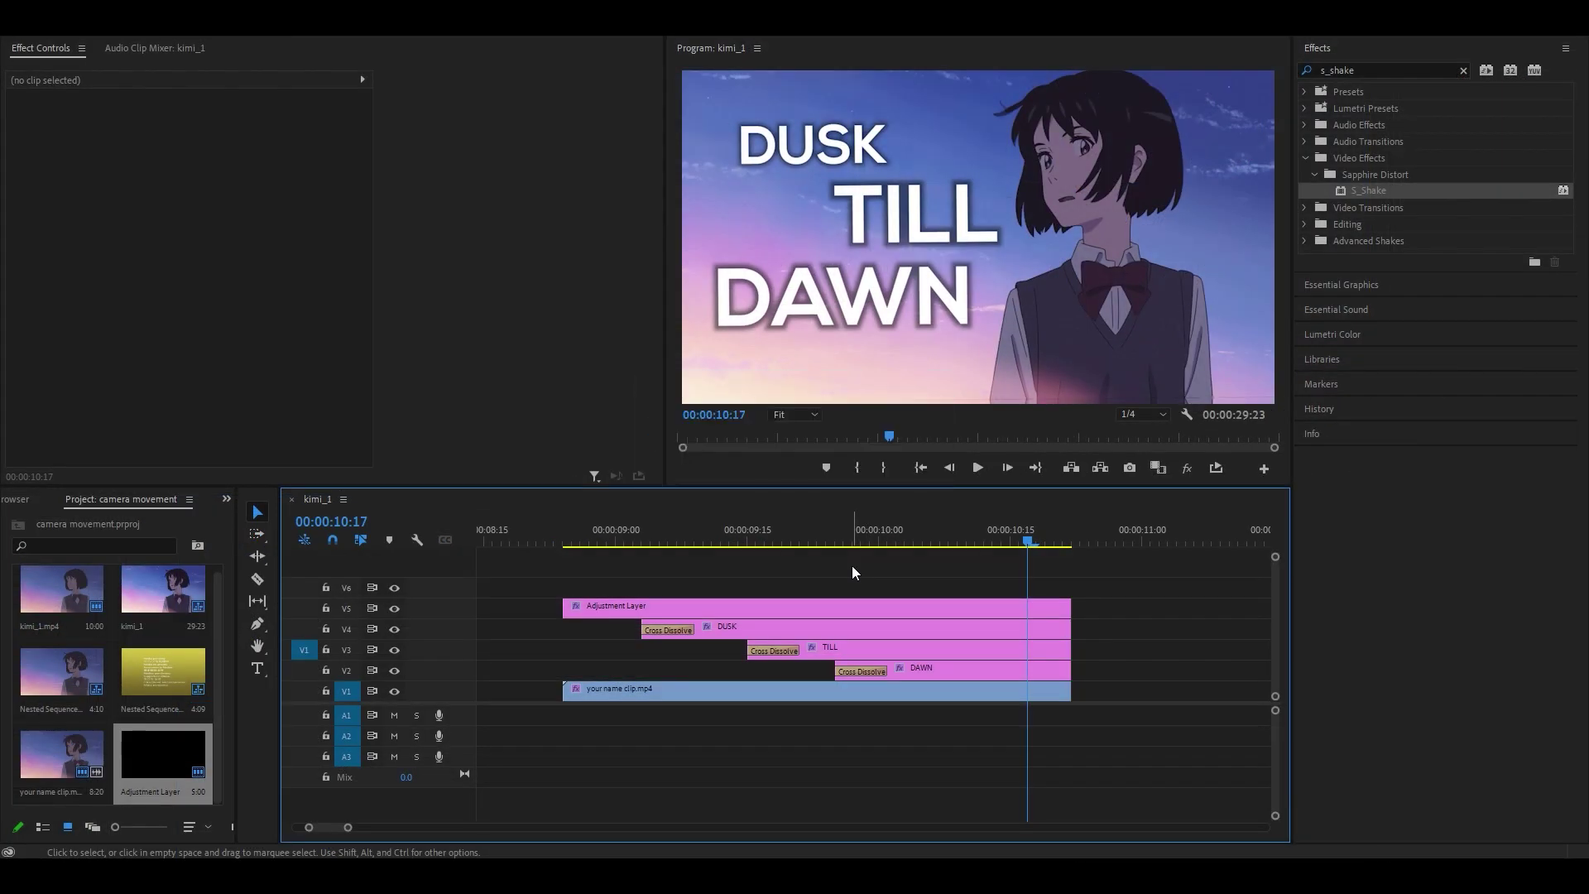